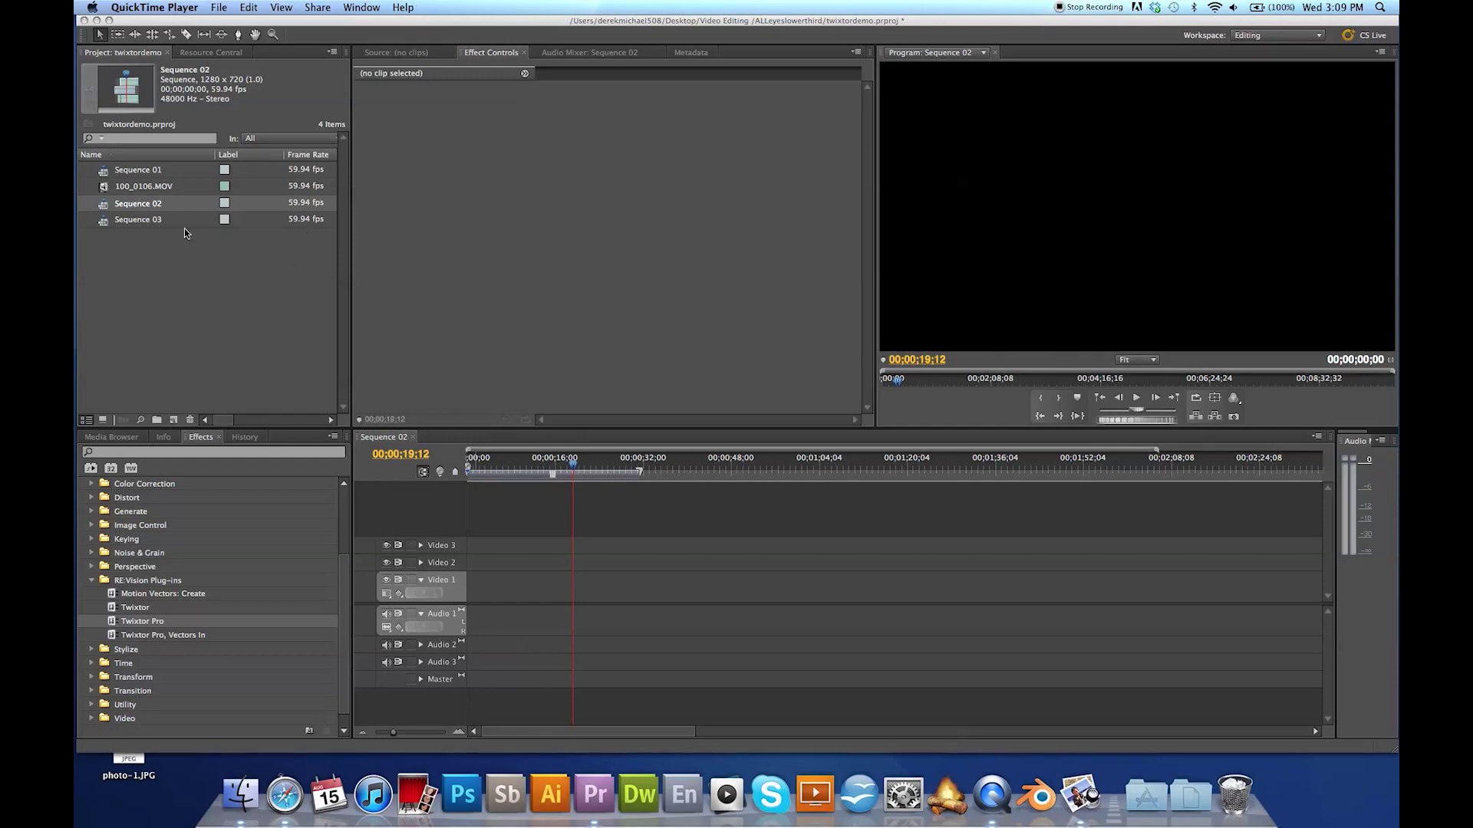
# Load 100_0106.MOV in the Source Monitor and scrub to where the backflip begins.
pyautogui.click(121, 189)
pyautogui.click(108, 188)
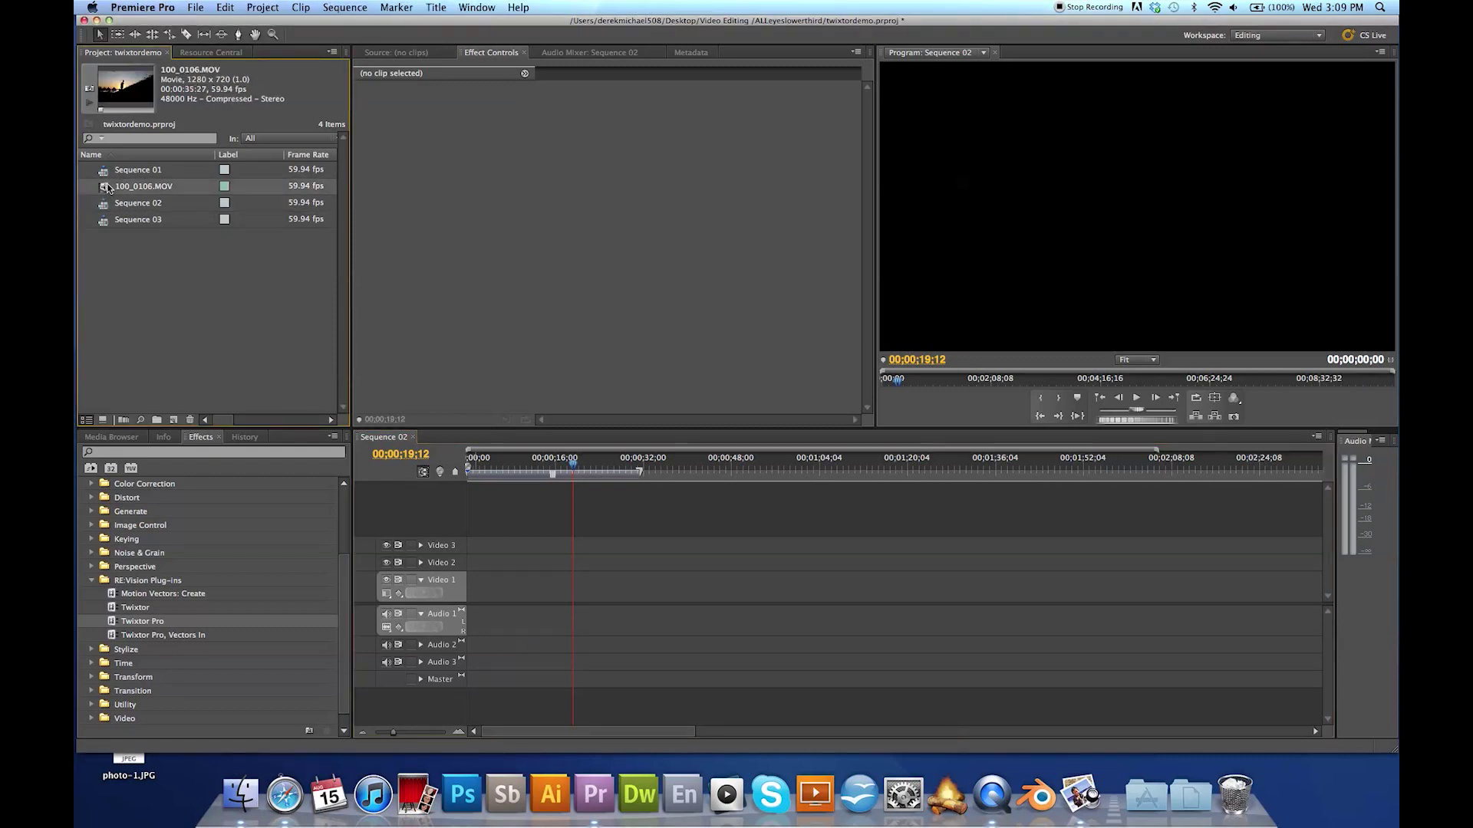
pyautogui.doubleClick(107, 188)
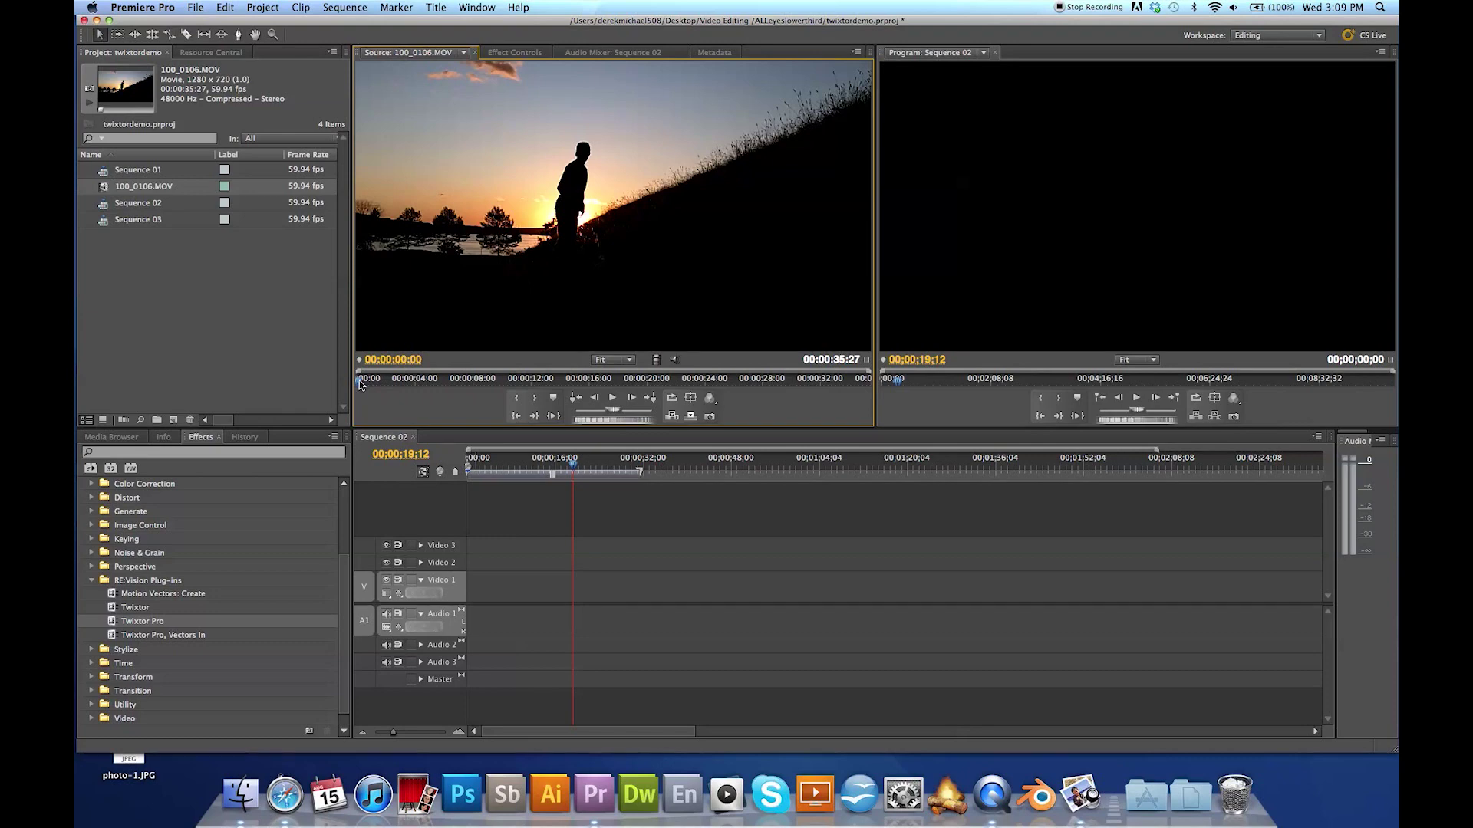
pyautogui.moveTo(359, 384); pyautogui.dragTo(535, 381)
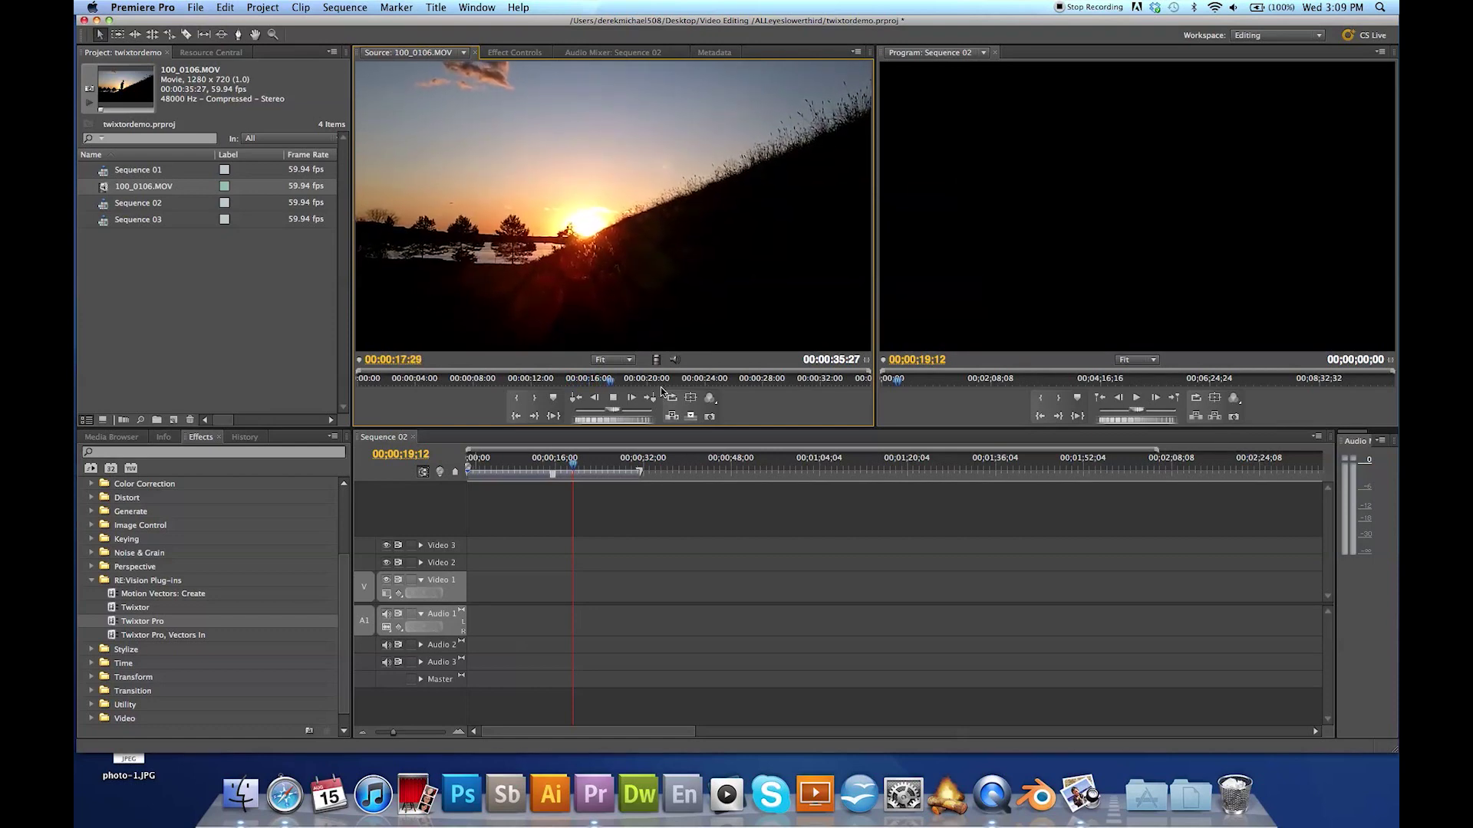
pyautogui.press('space')
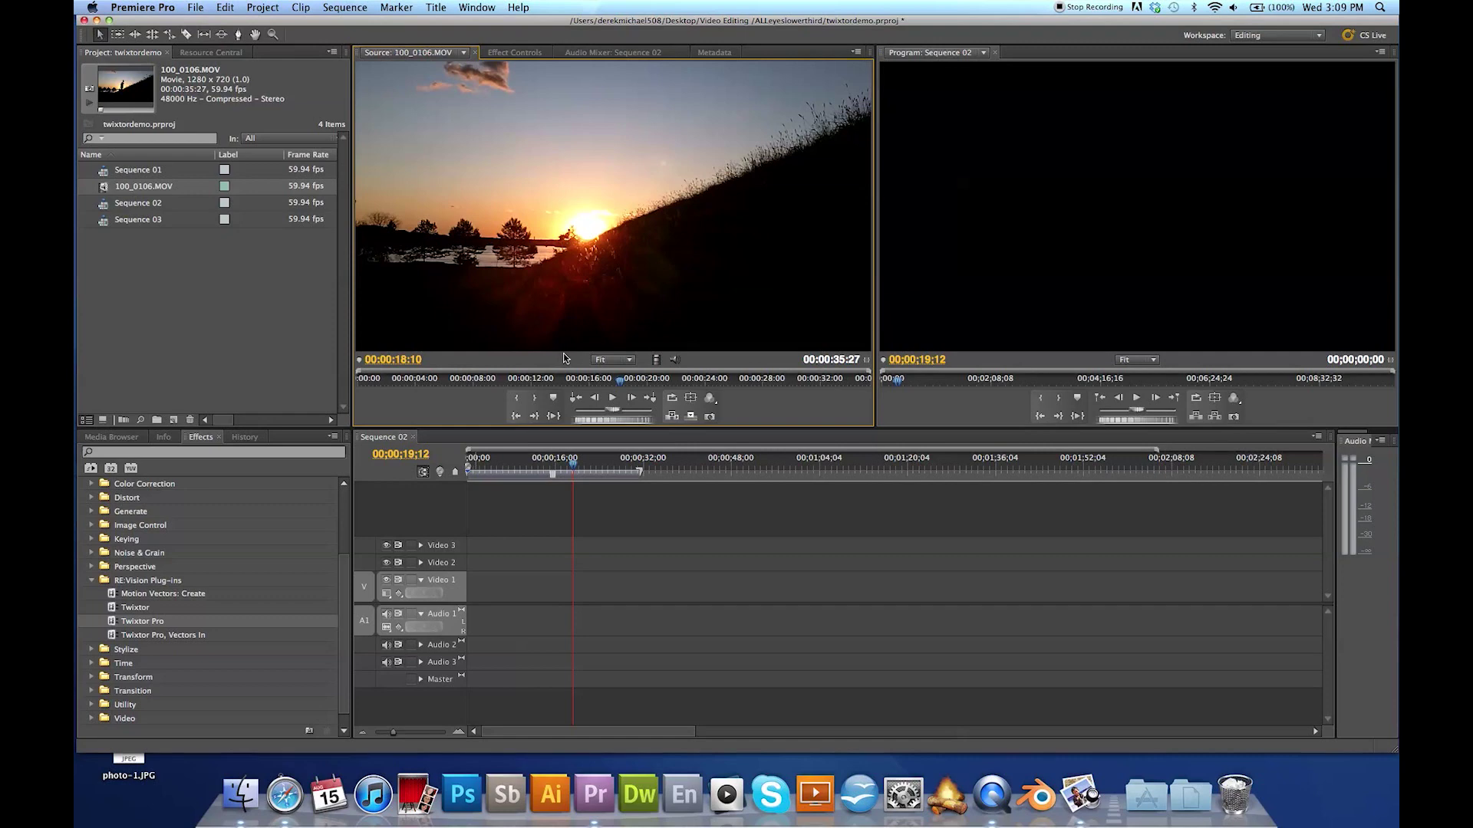
pyautogui.moveTo(615, 383); pyautogui.dragTo(583, 385)
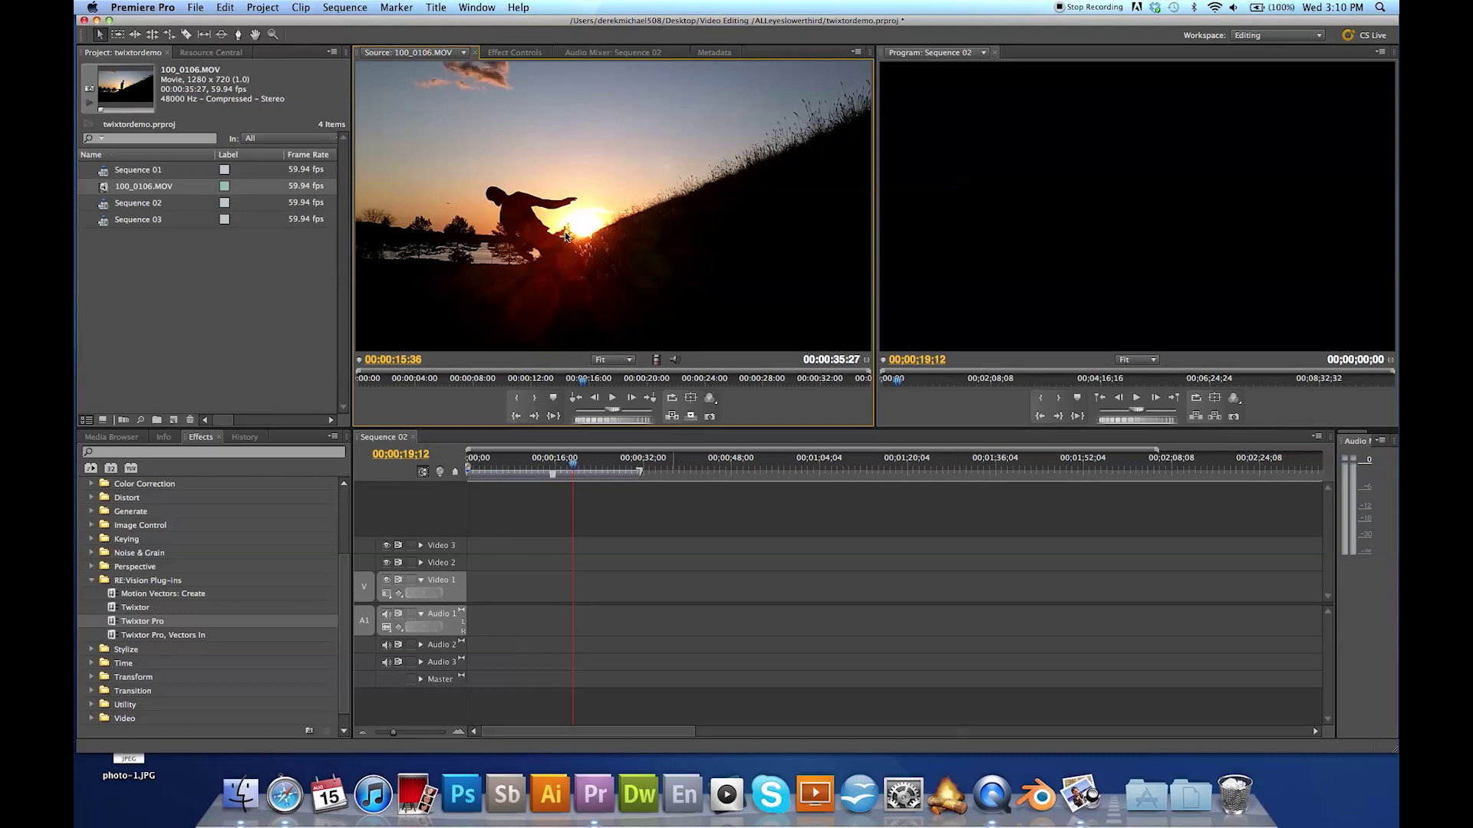
pyautogui.click(109, 193)
# Place 100_0106.MOV on Video 1/Audio 1 of Sequence 02 and trim its start to the backflip.
pyautogui.moveTo(105, 193); pyautogui.dragTo(483, 600)
pyautogui.moveTo(530, 473); pyautogui.dragTo(548, 483)
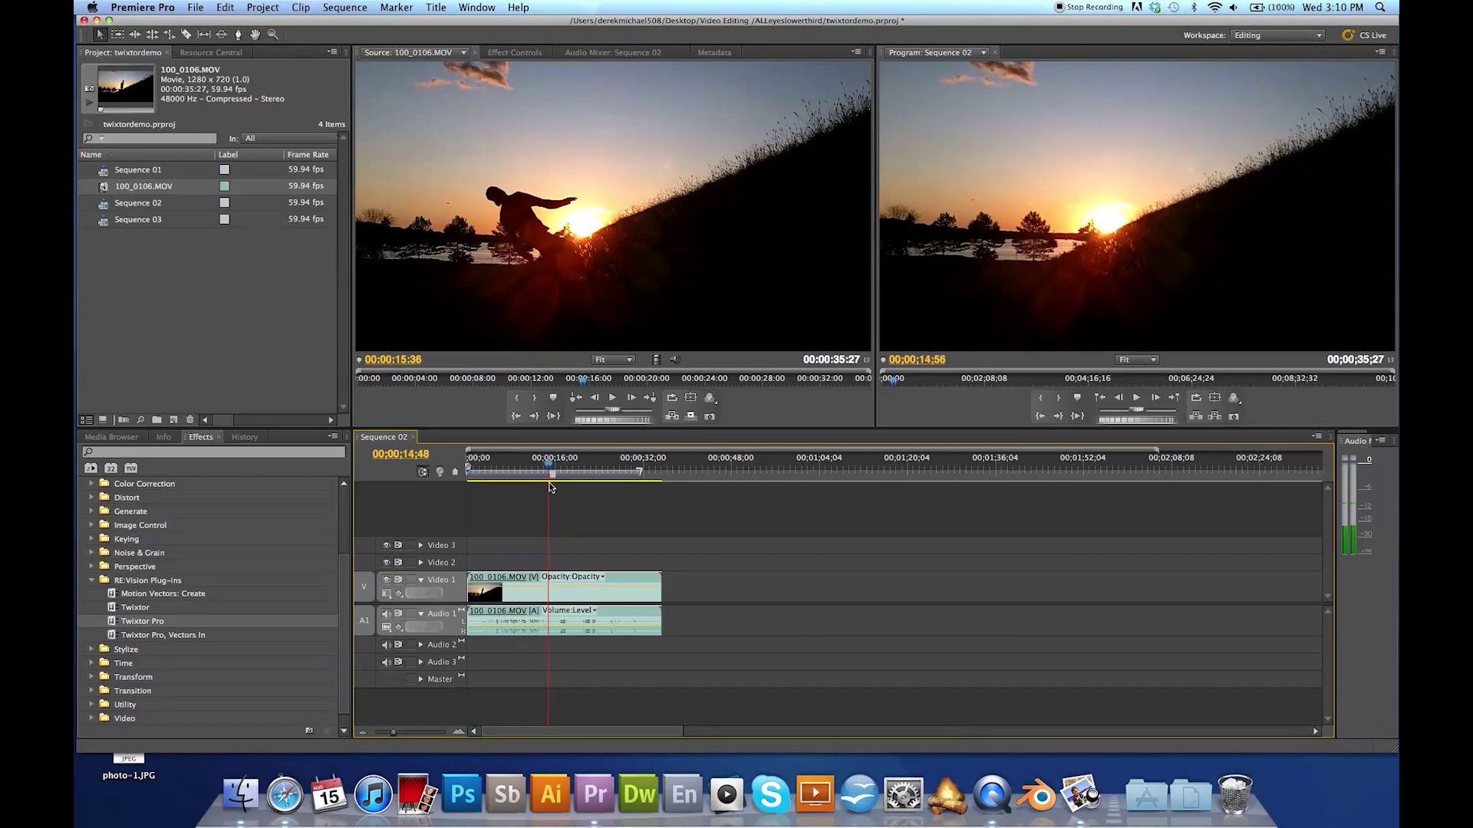
pyautogui.moveTo(468, 579); pyautogui.dragTo(548, 579)
# Trim the clip's end just after the backflip so it runs 00;00;02;39.
pyautogui.moveTo(545, 464); pyautogui.dragTo(560, 471)
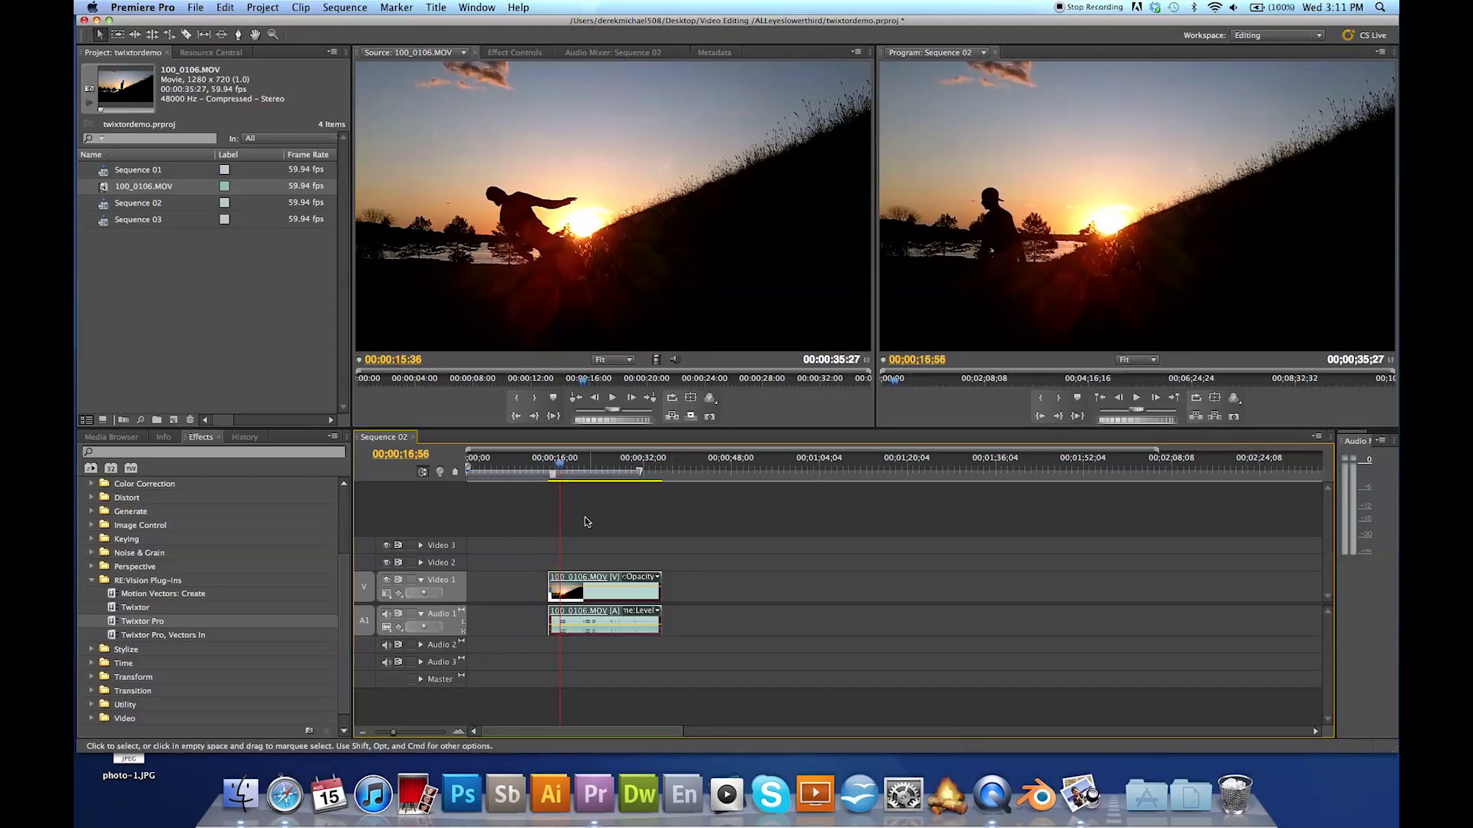
pyautogui.click(563, 470)
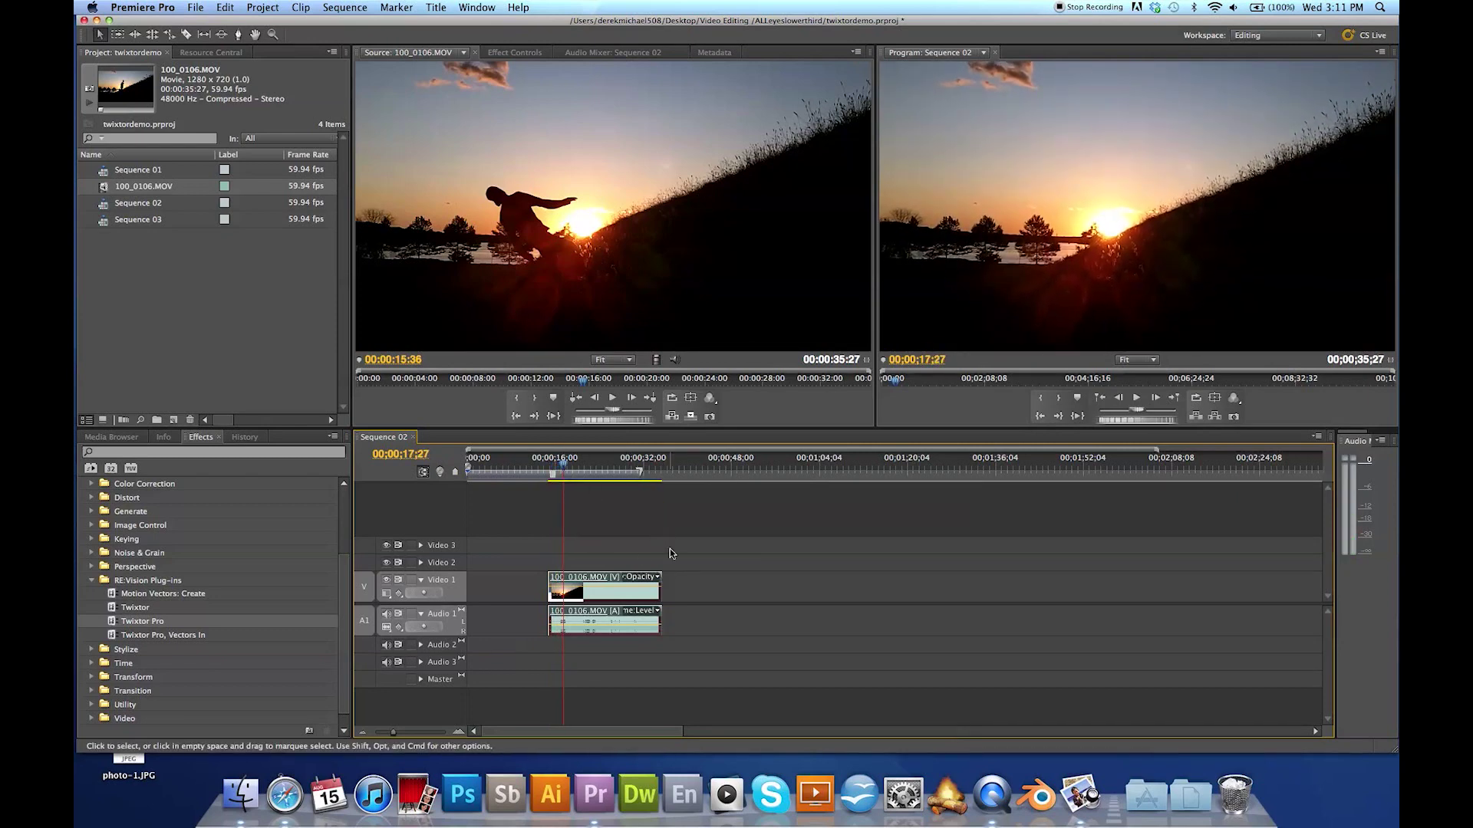
pyautogui.moveTo(659, 580); pyautogui.dragTo(475, 591)
pyautogui.moveTo(398, 734); pyautogui.dragTo(399, 734)
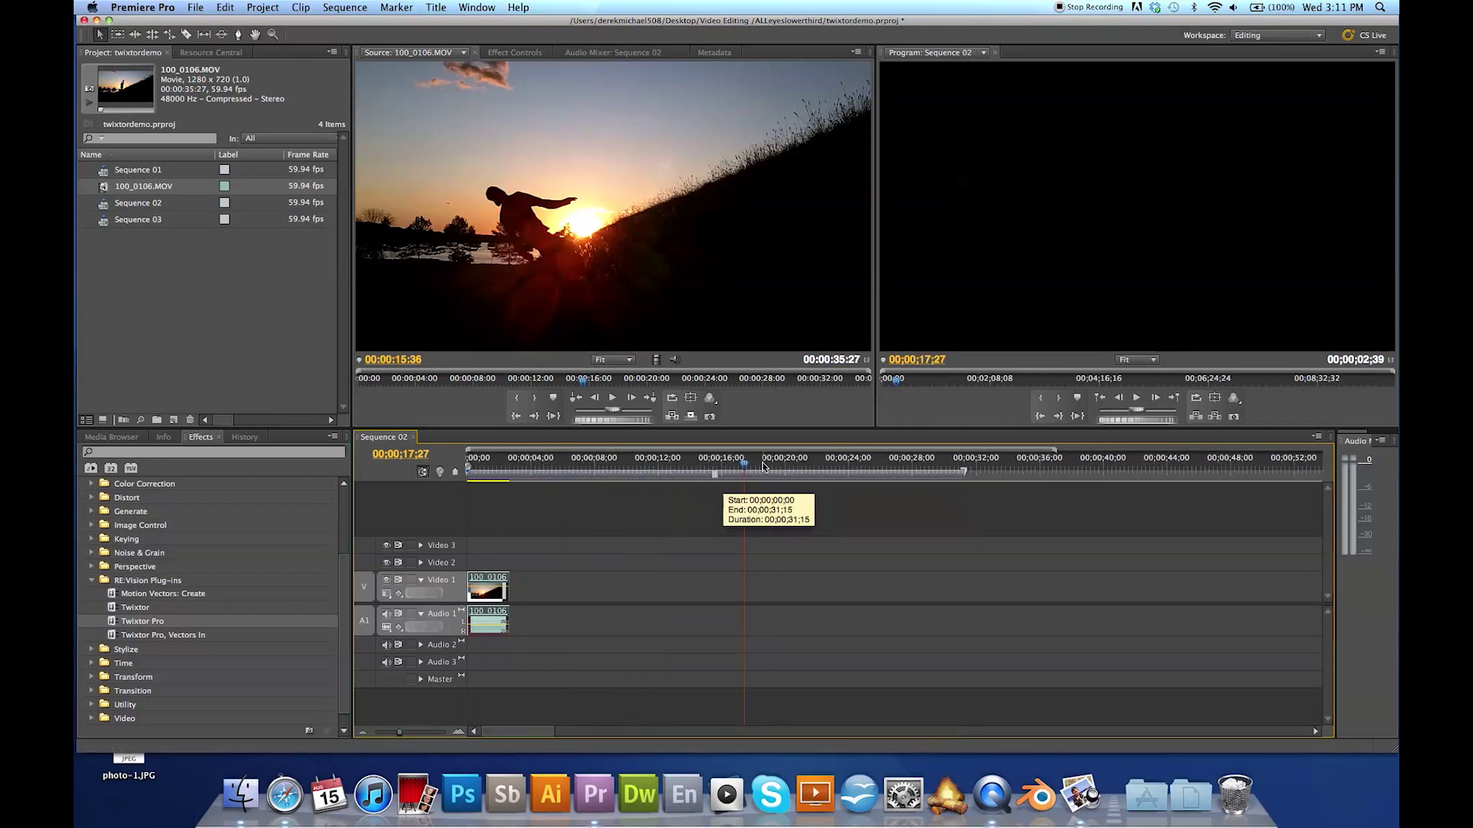
pyautogui.moveTo(743, 465); pyautogui.dragTo(478, 518)
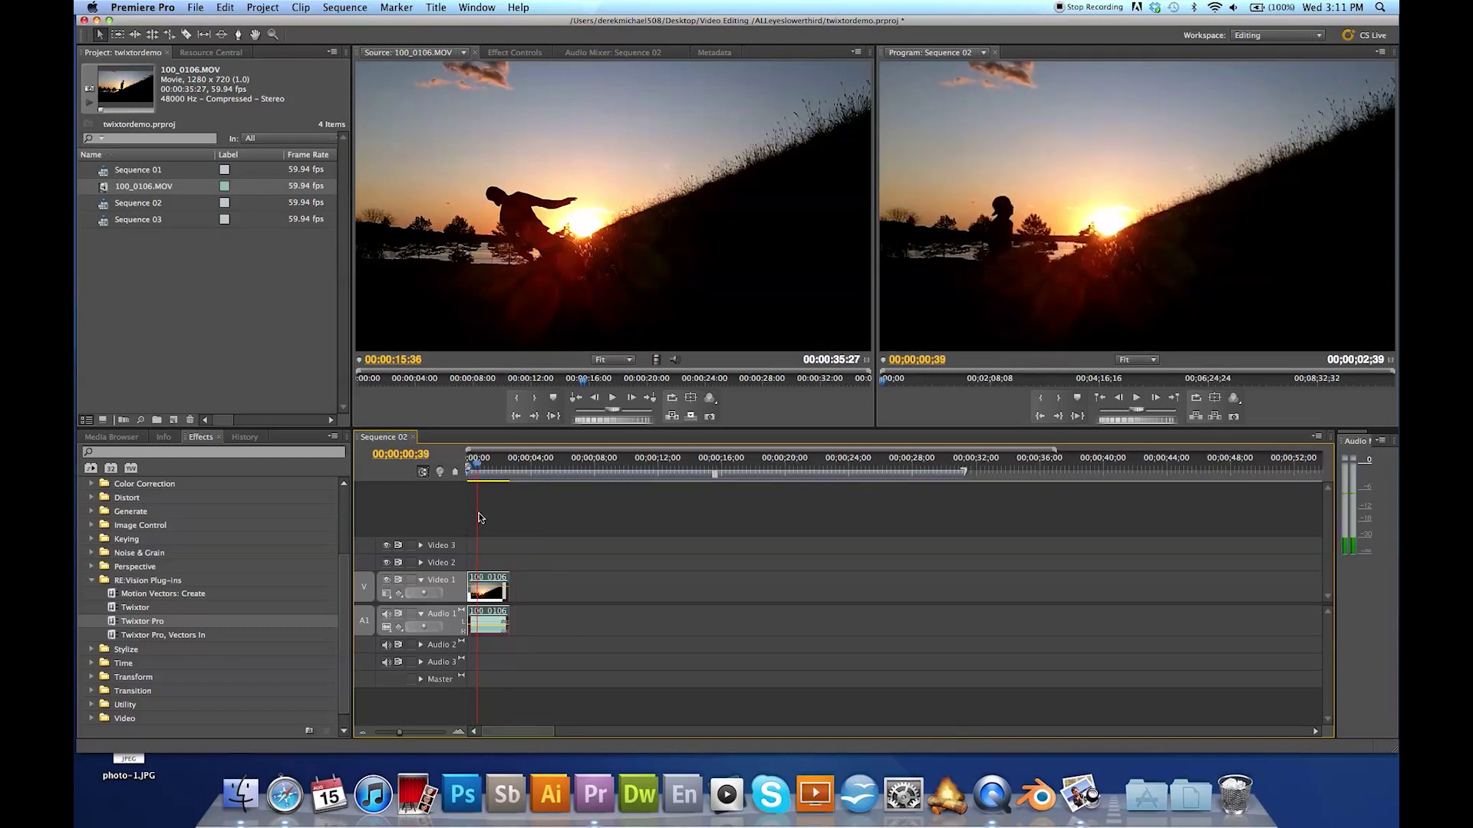
pyautogui.rightClick(493, 583)
# Set the backflip clip's speed to 40% and scrub to preview the slow motion.
pyautogui.click(543, 539)
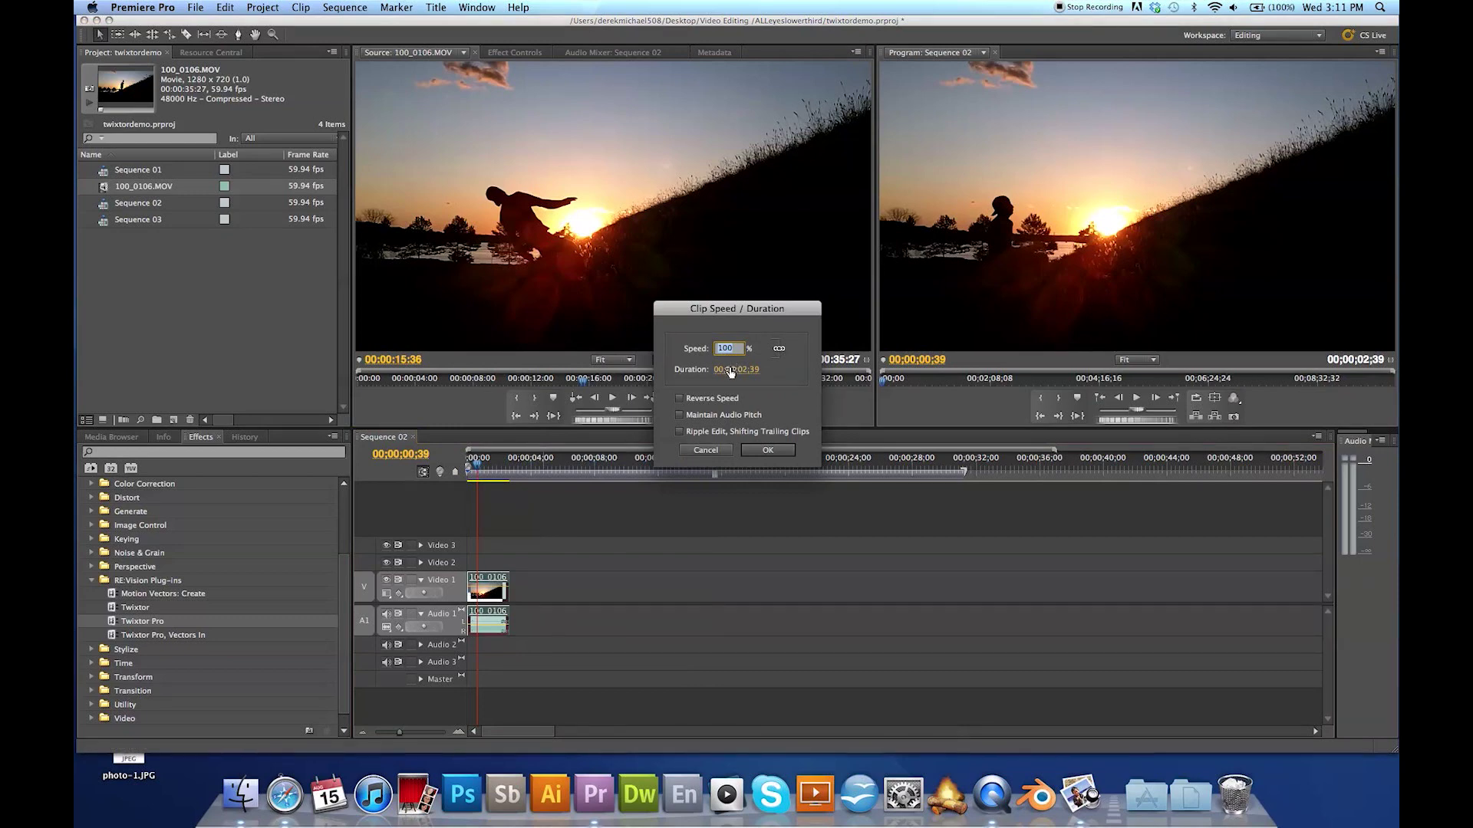
pyautogui.write('40')
pyautogui.click(767, 450)
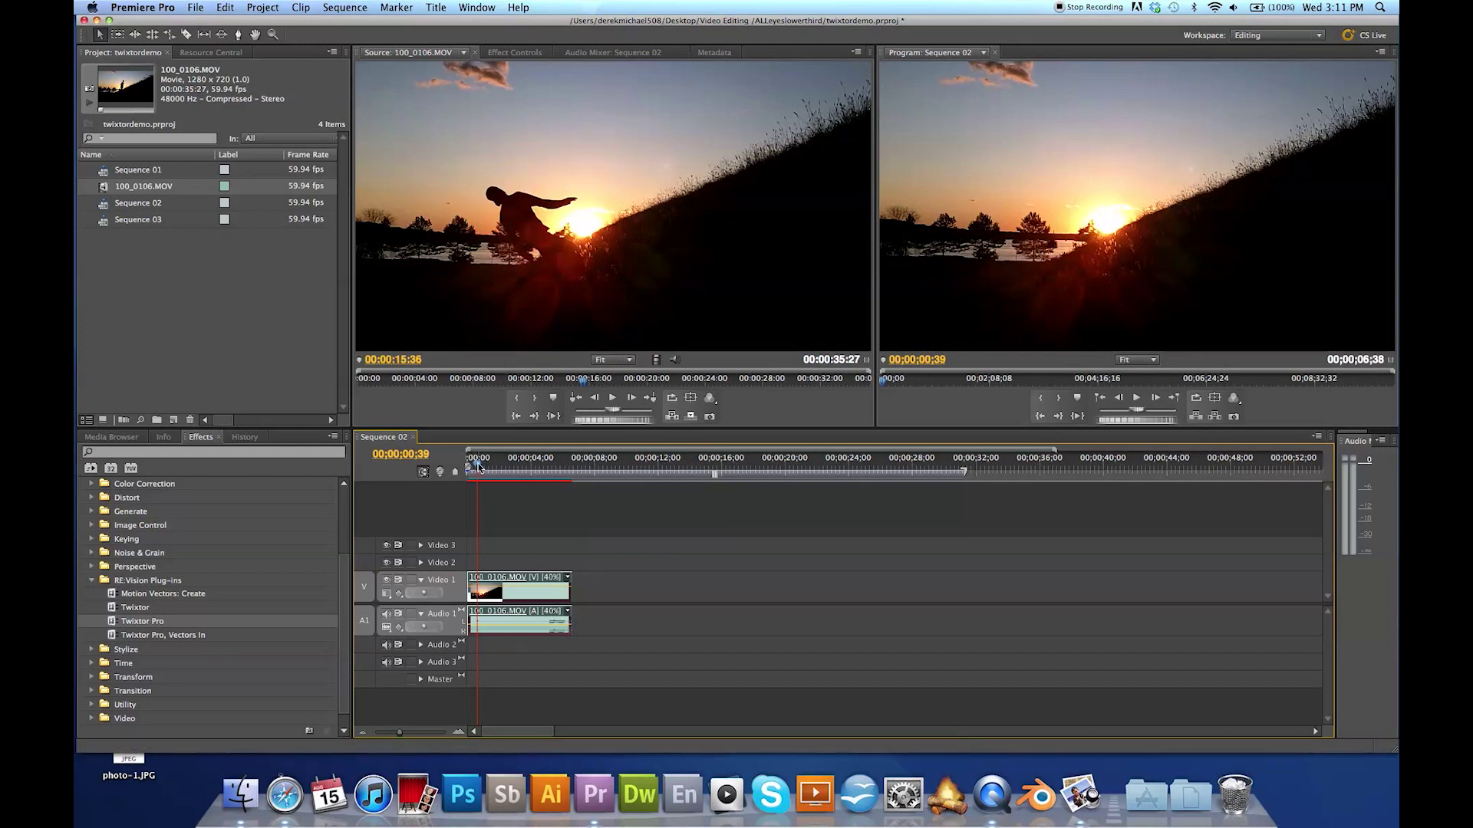
pyautogui.moveTo(480, 467)
pyautogui.mouseDown()
pyautogui.moveTo(519, 463)
pyautogui.moveTo(469, 469)
pyautogui.mouseUp()
# Undo the 40% slowdown and select the backflip clip.
pyautogui.press('super+z')
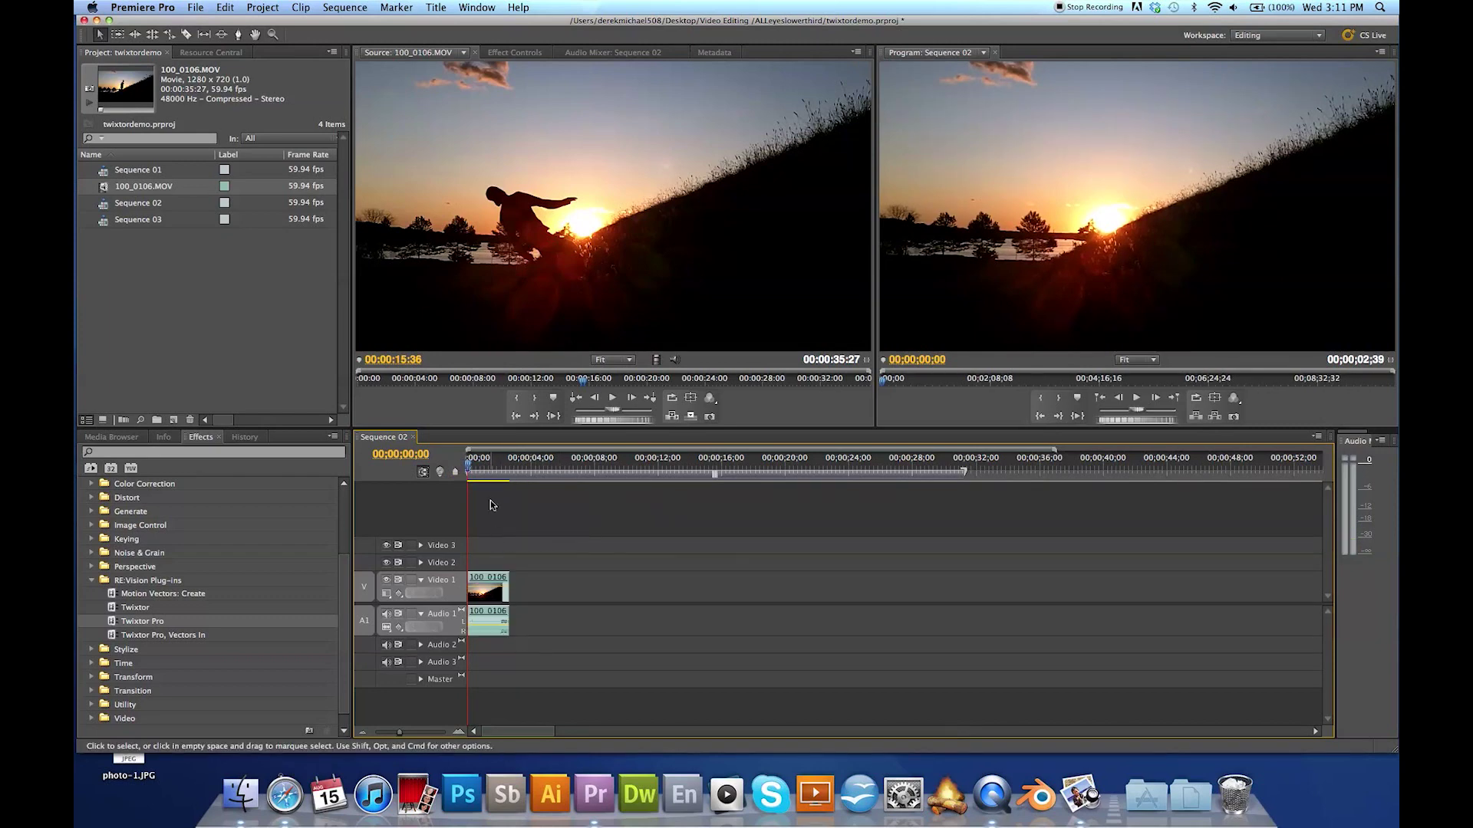
pyautogui.click(485, 470)
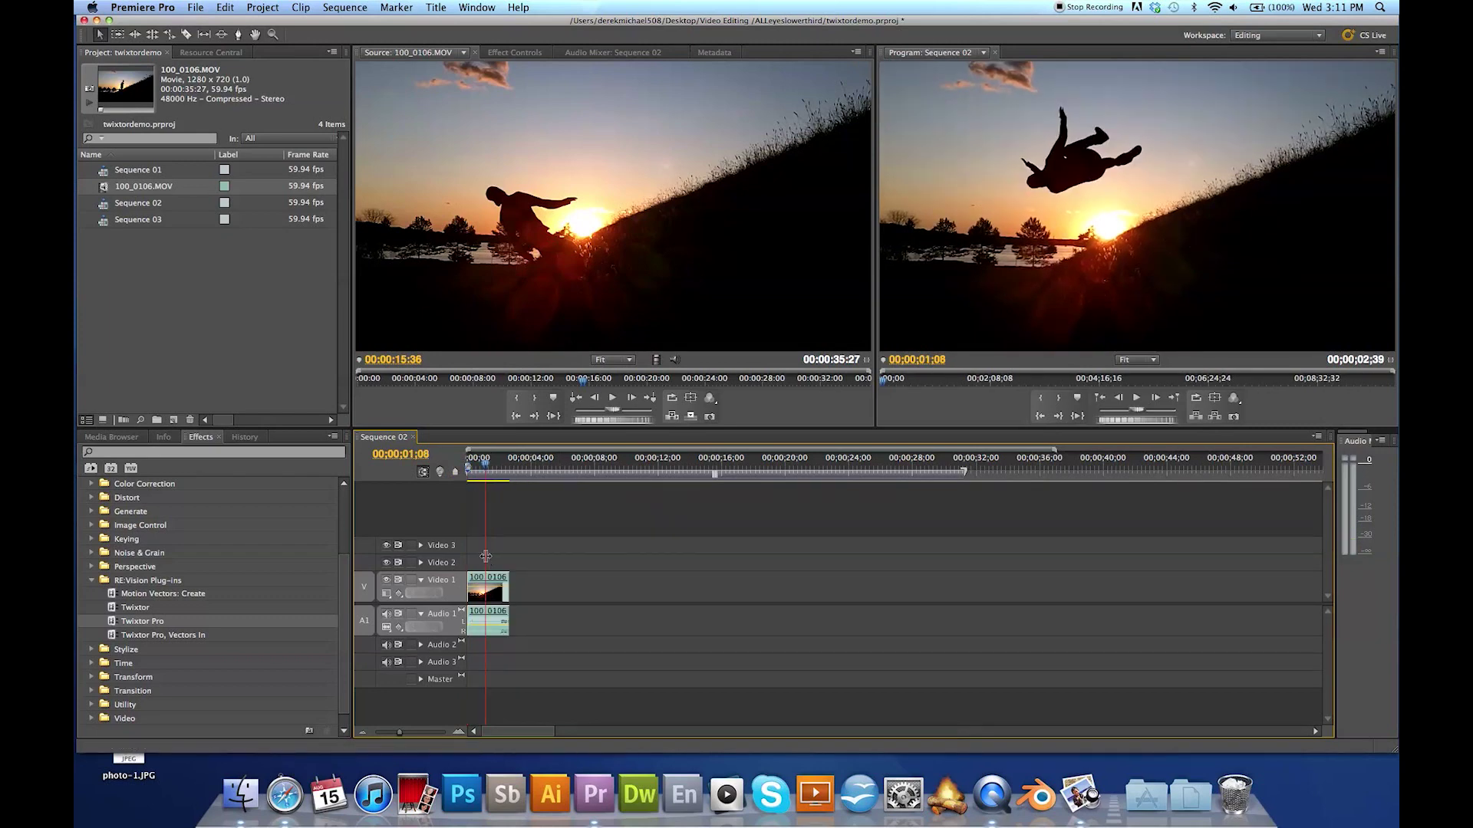
pyautogui.click(489, 634)
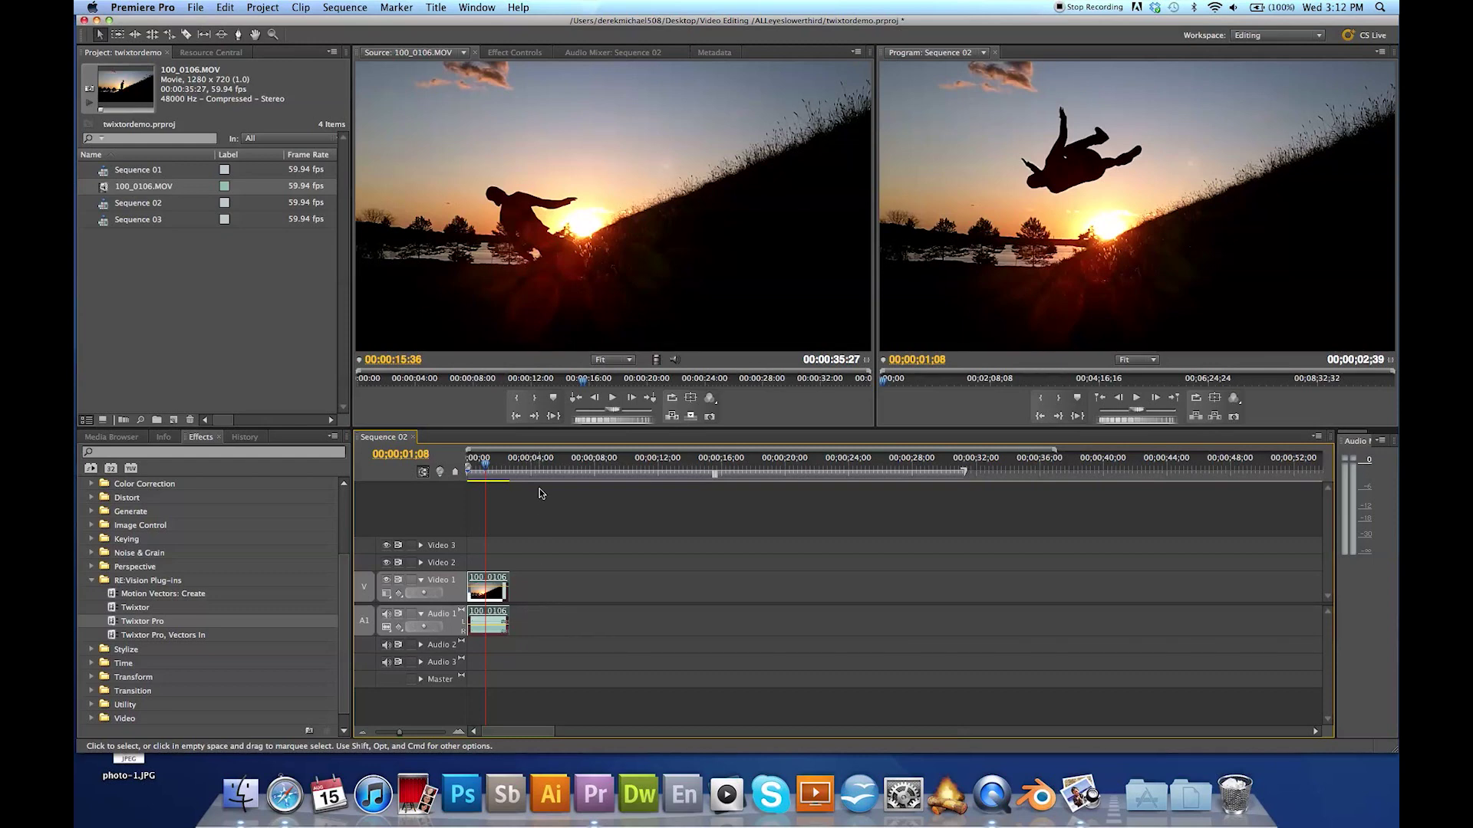
# Paste copies after the clip so Sequence 02 holds six back-to-back backflips, about 16 seconds.
pyautogui.click(510, 465)
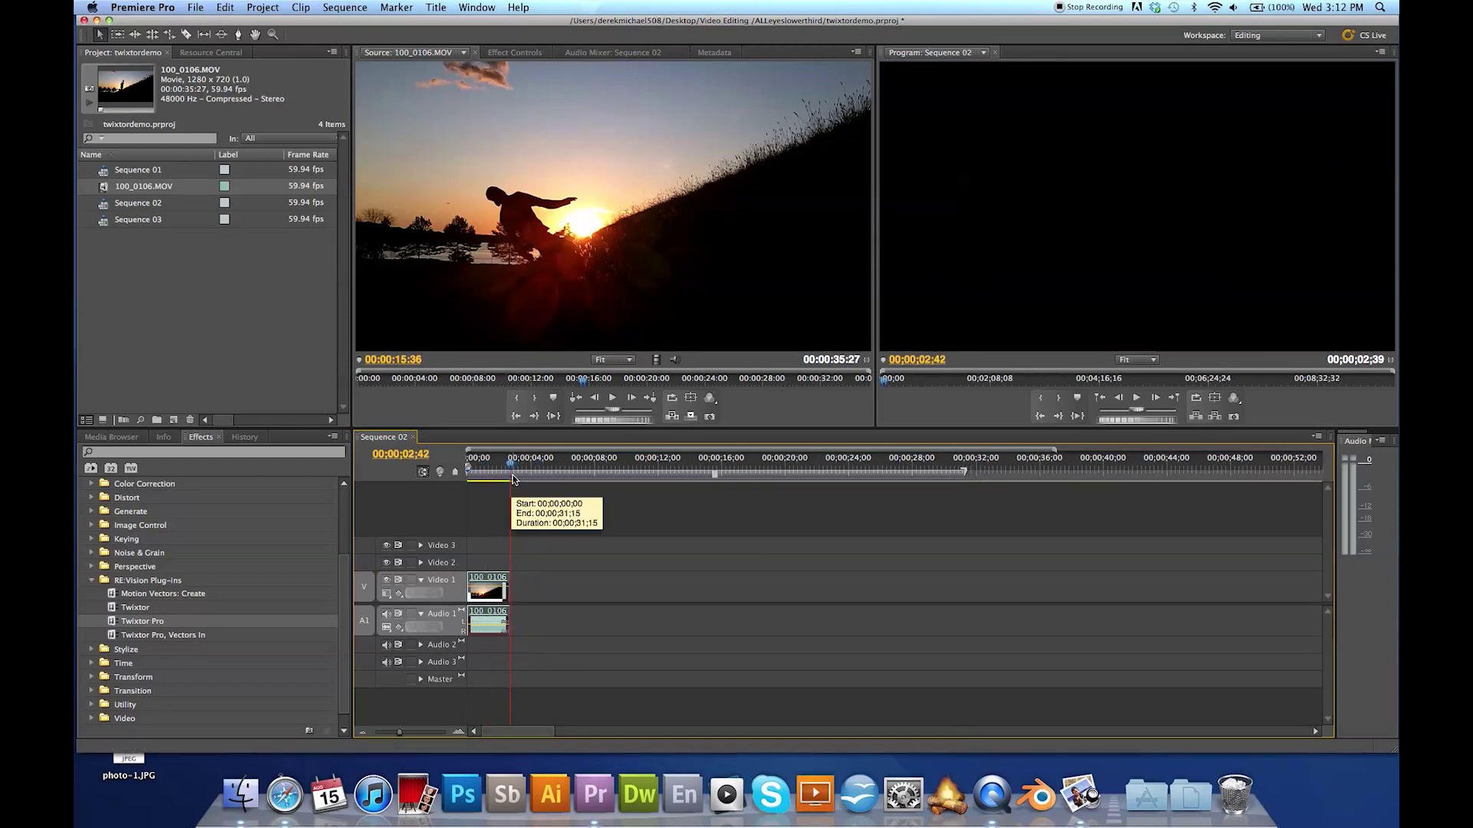
pyautogui.press('super+v')
pyautogui.press('super+v')
pyautogui.press('super+v')
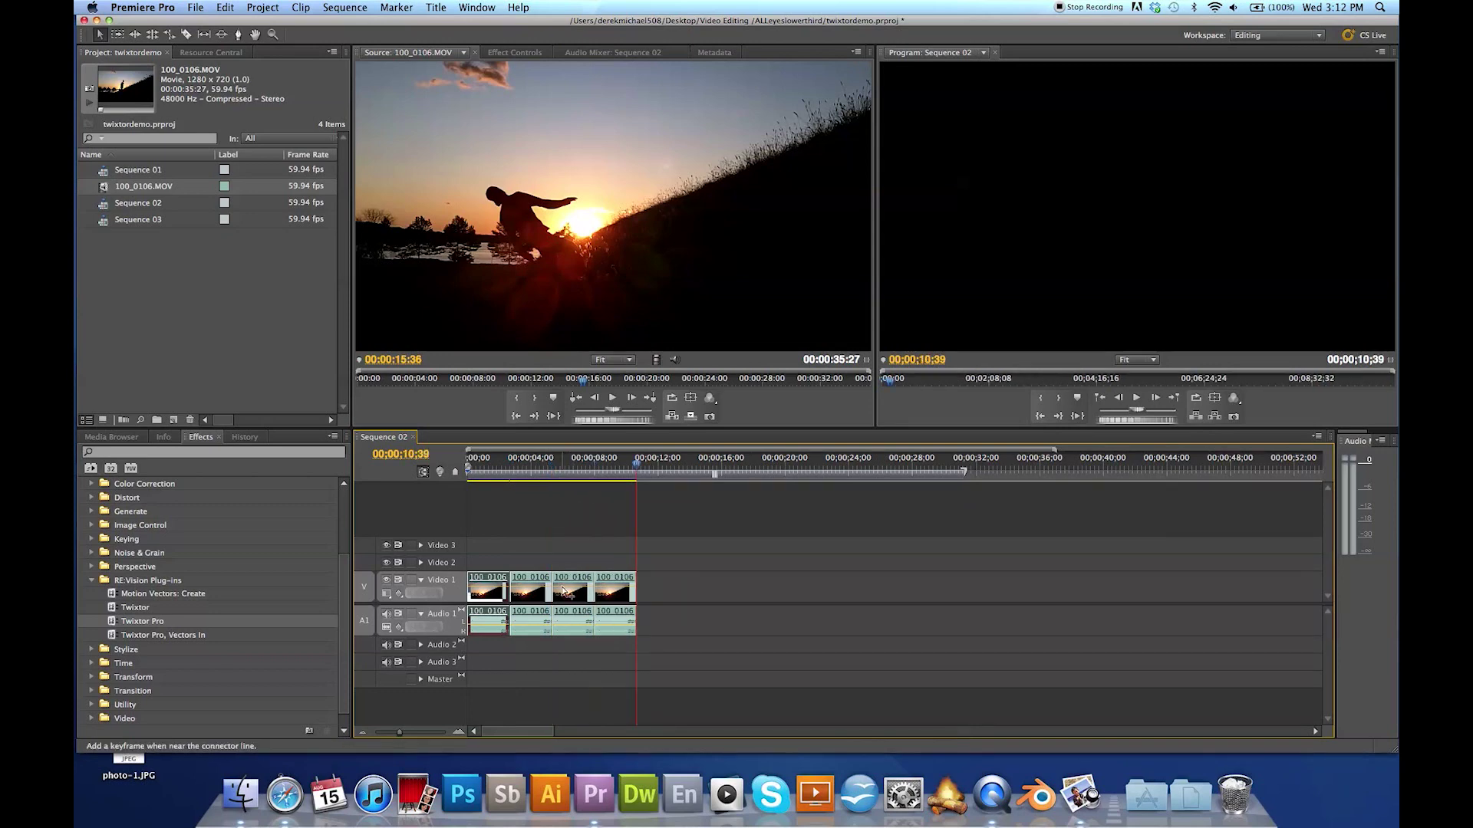
pyautogui.press('super+v')
pyautogui.press('super+v')
pyautogui.moveTo(740, 556); pyautogui.dragTo(541, 642)
pyautogui.moveTo(616, 586); pyautogui.dragTo(650, 552)
pyautogui.press('super+z')
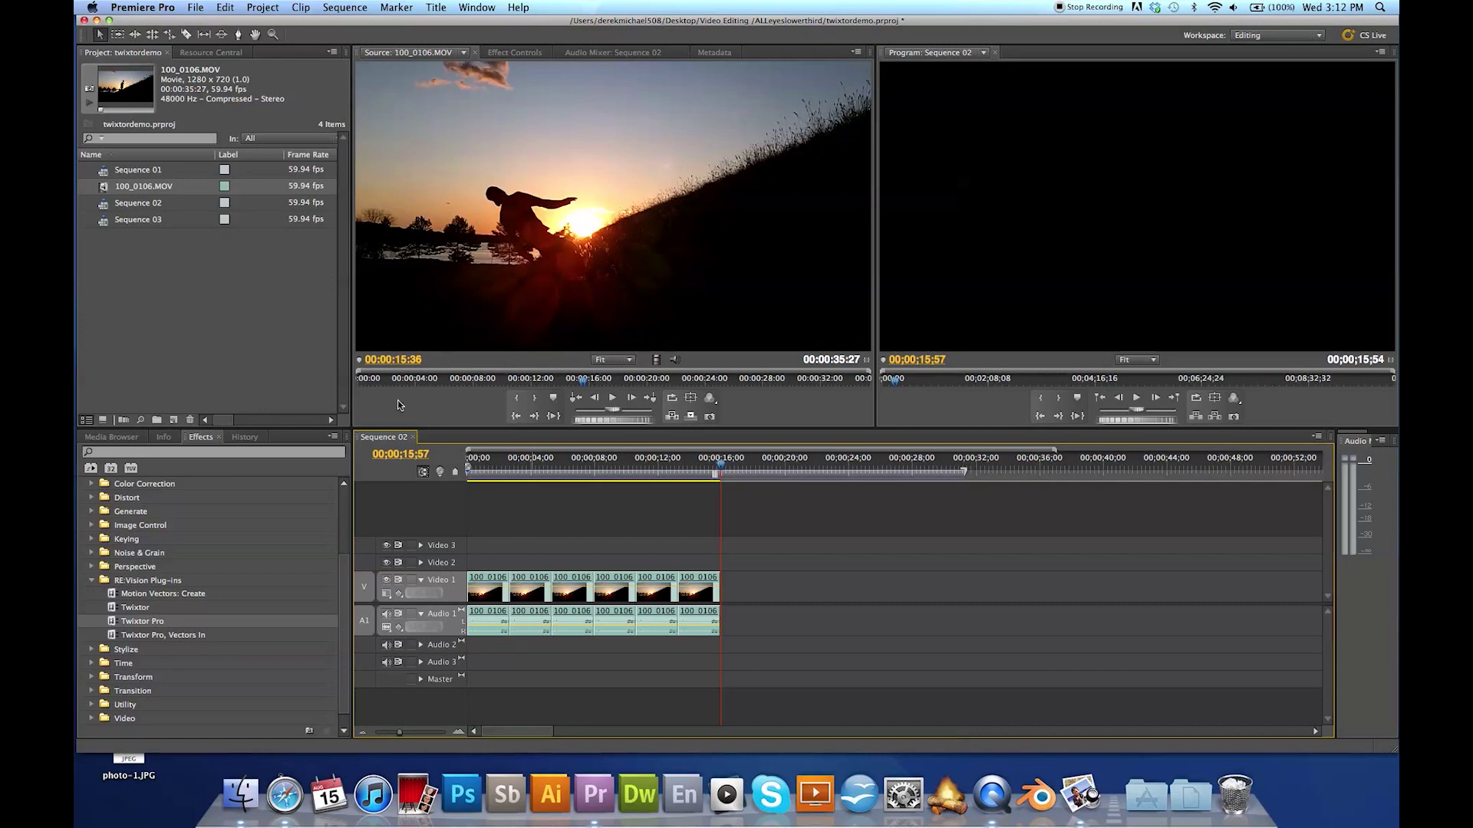
pyautogui.moveTo(734, 543); pyautogui.dragTo(465, 675)
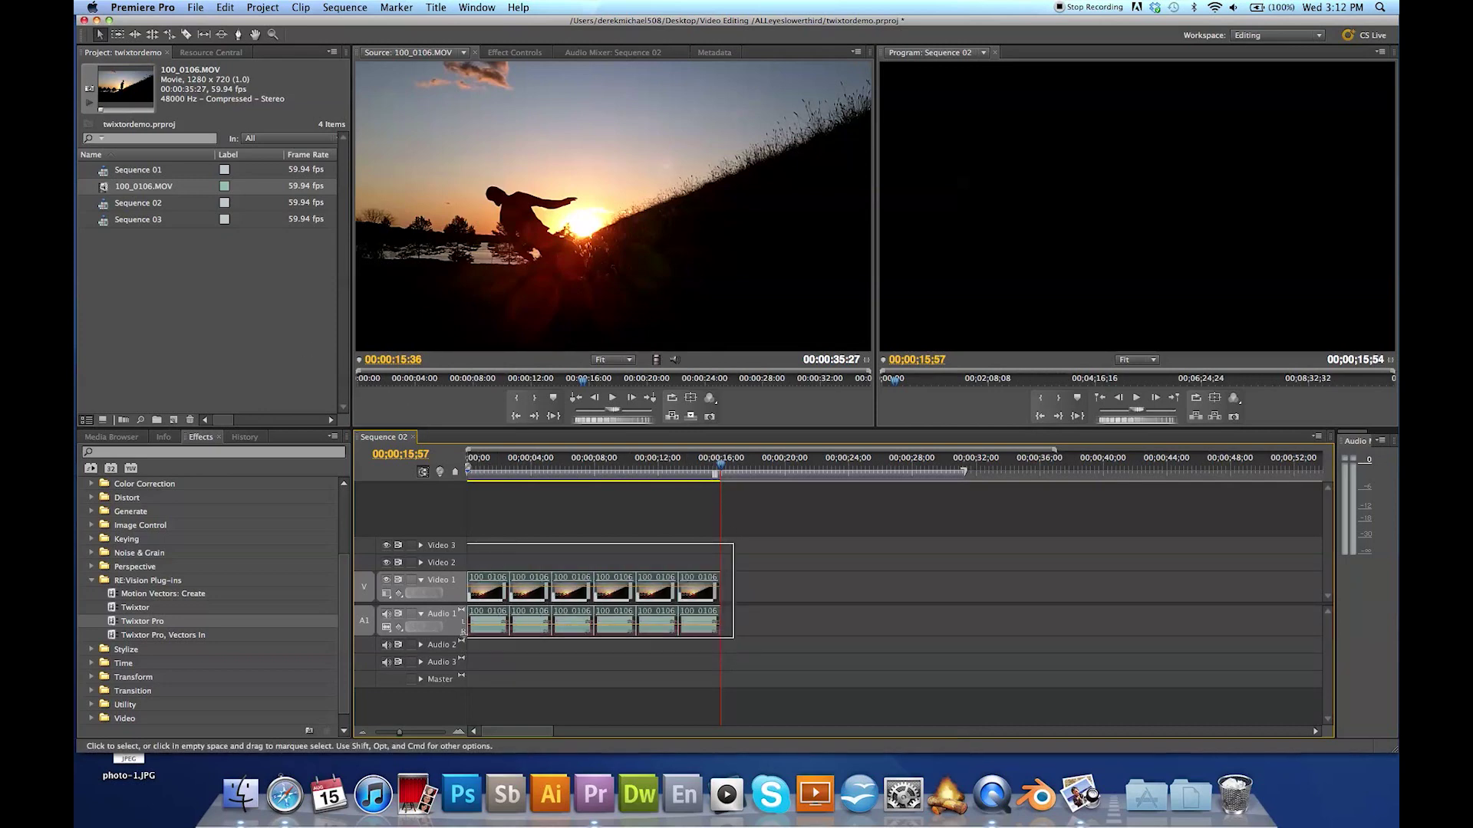
pyautogui.keyDown('shift'); pyautogui.click(698, 591); pyautogui.keyUp('shift')
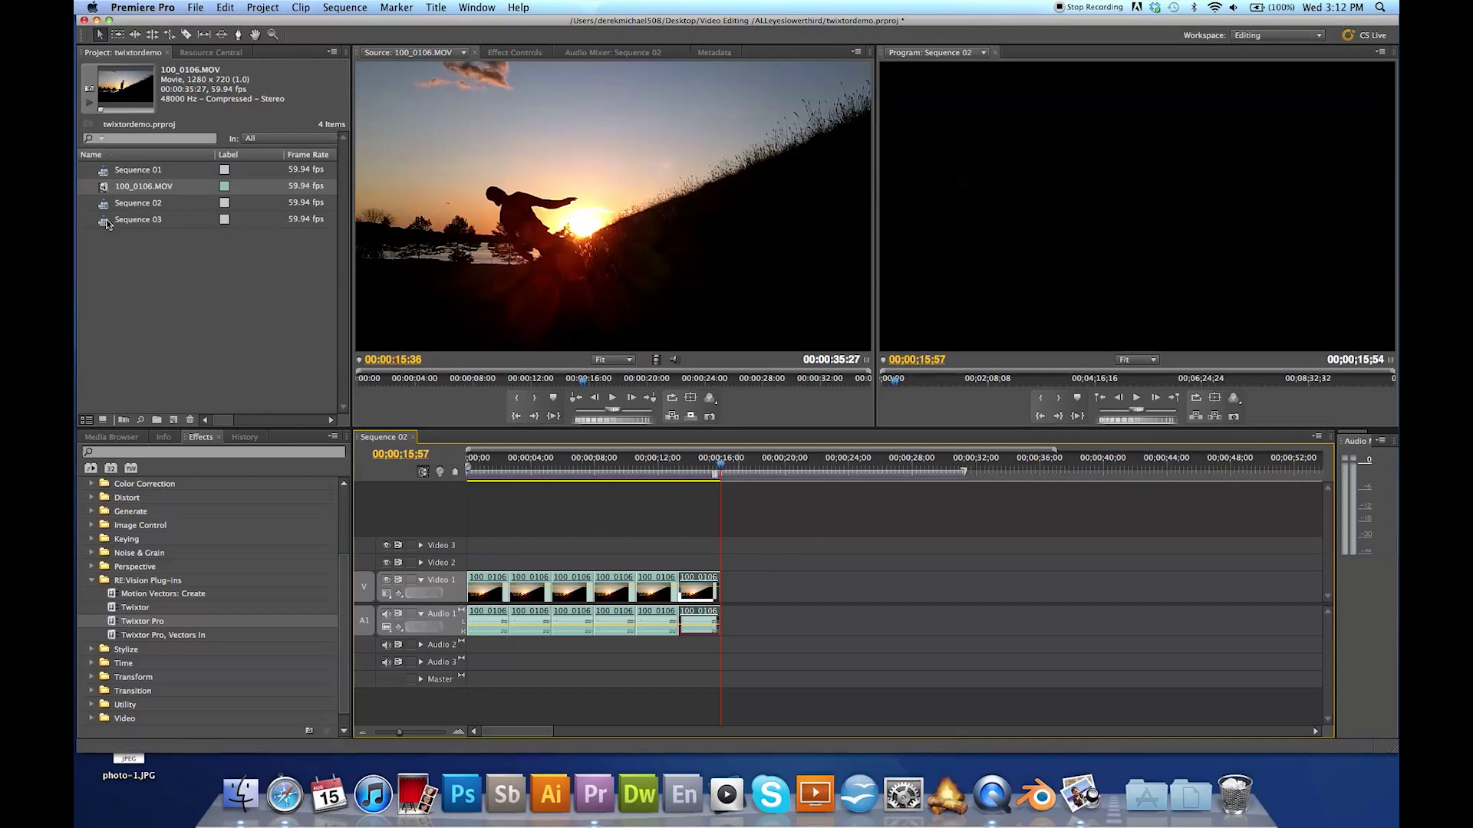
# Create a new sequence, Sequence 04, from the New Item menu.
pyautogui.click(195, 6)
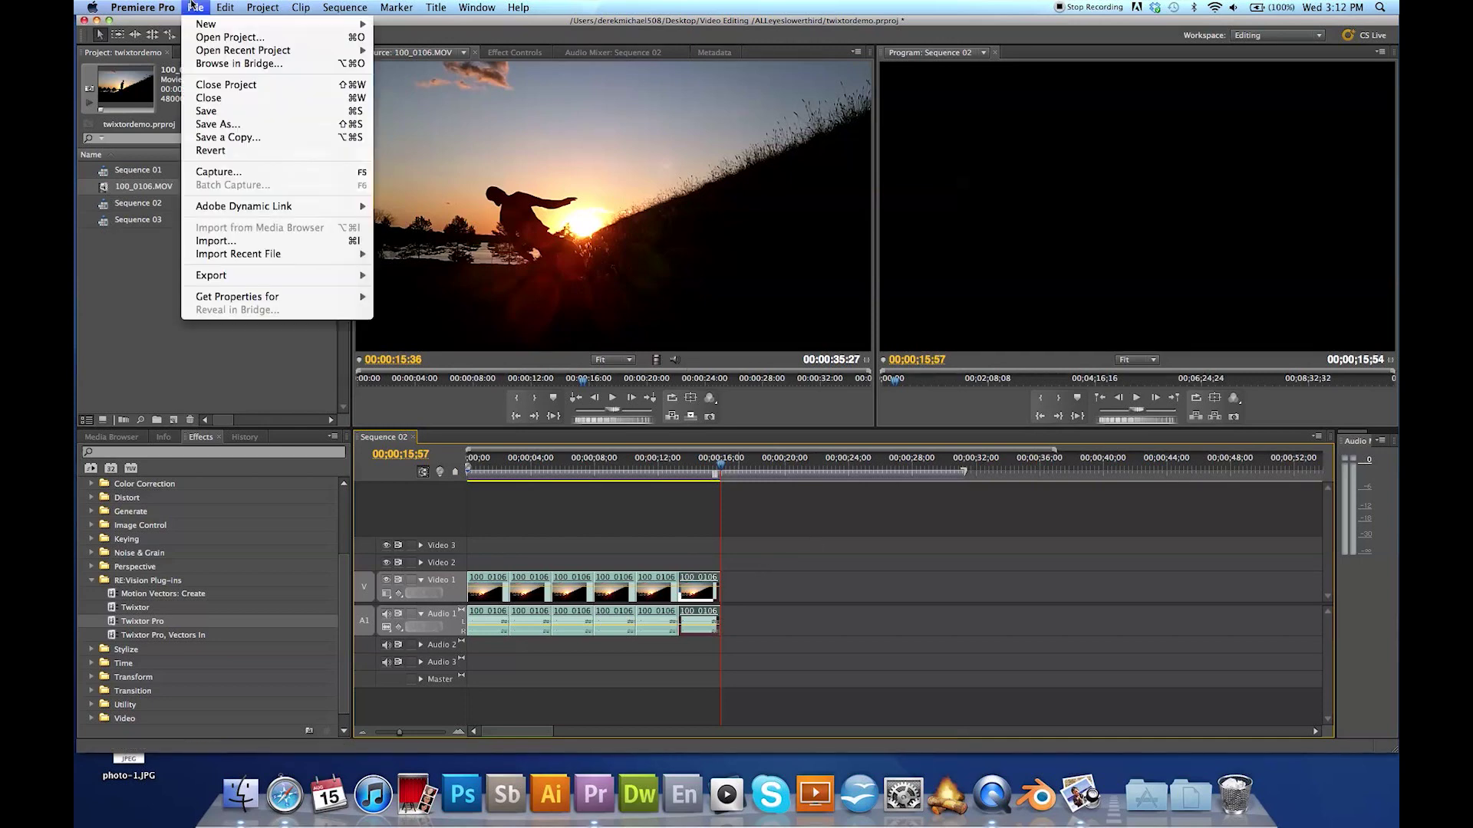
pyautogui.moveTo(212, 25)
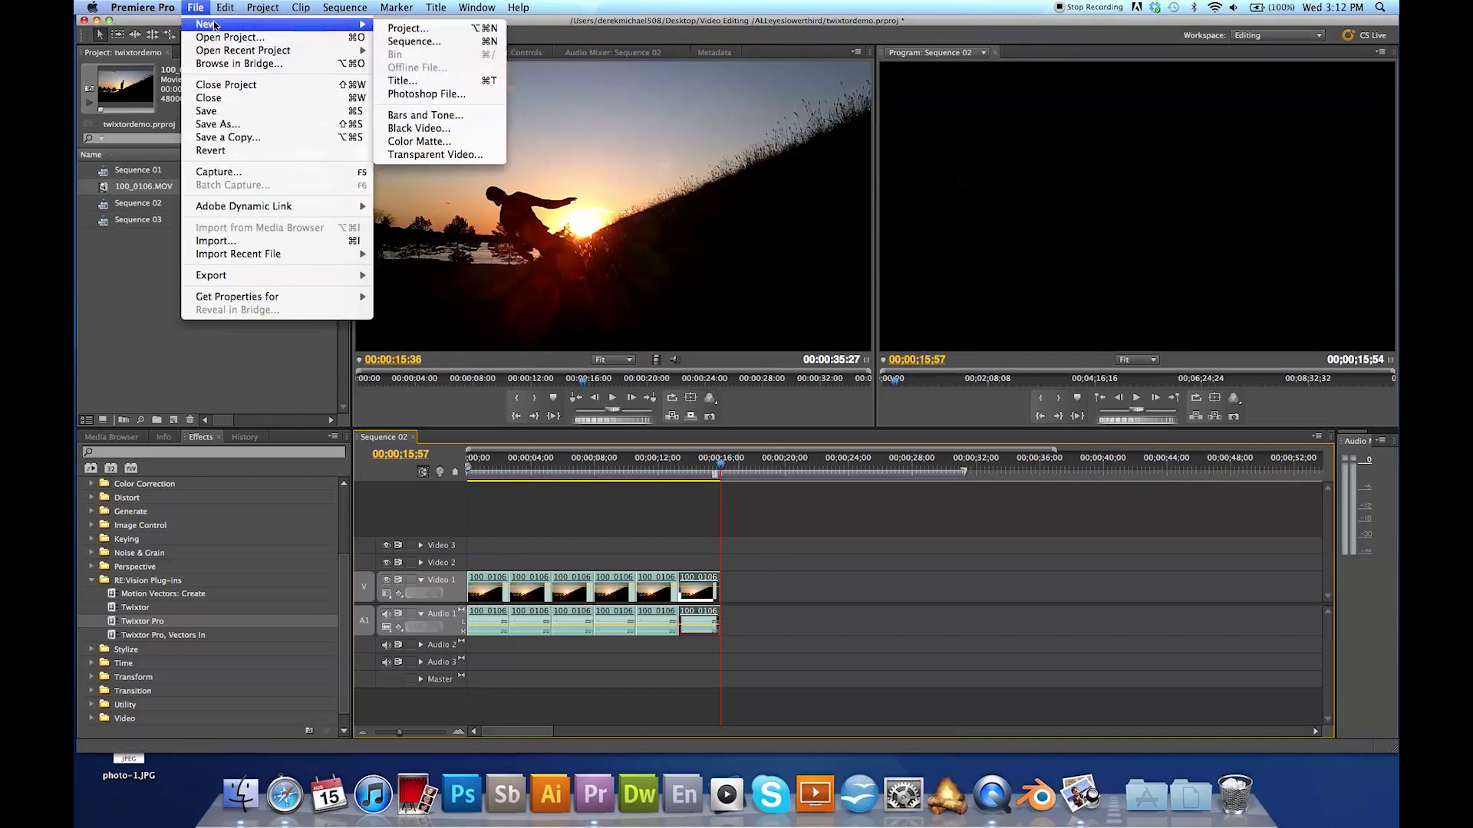
pyautogui.click(415, 41)
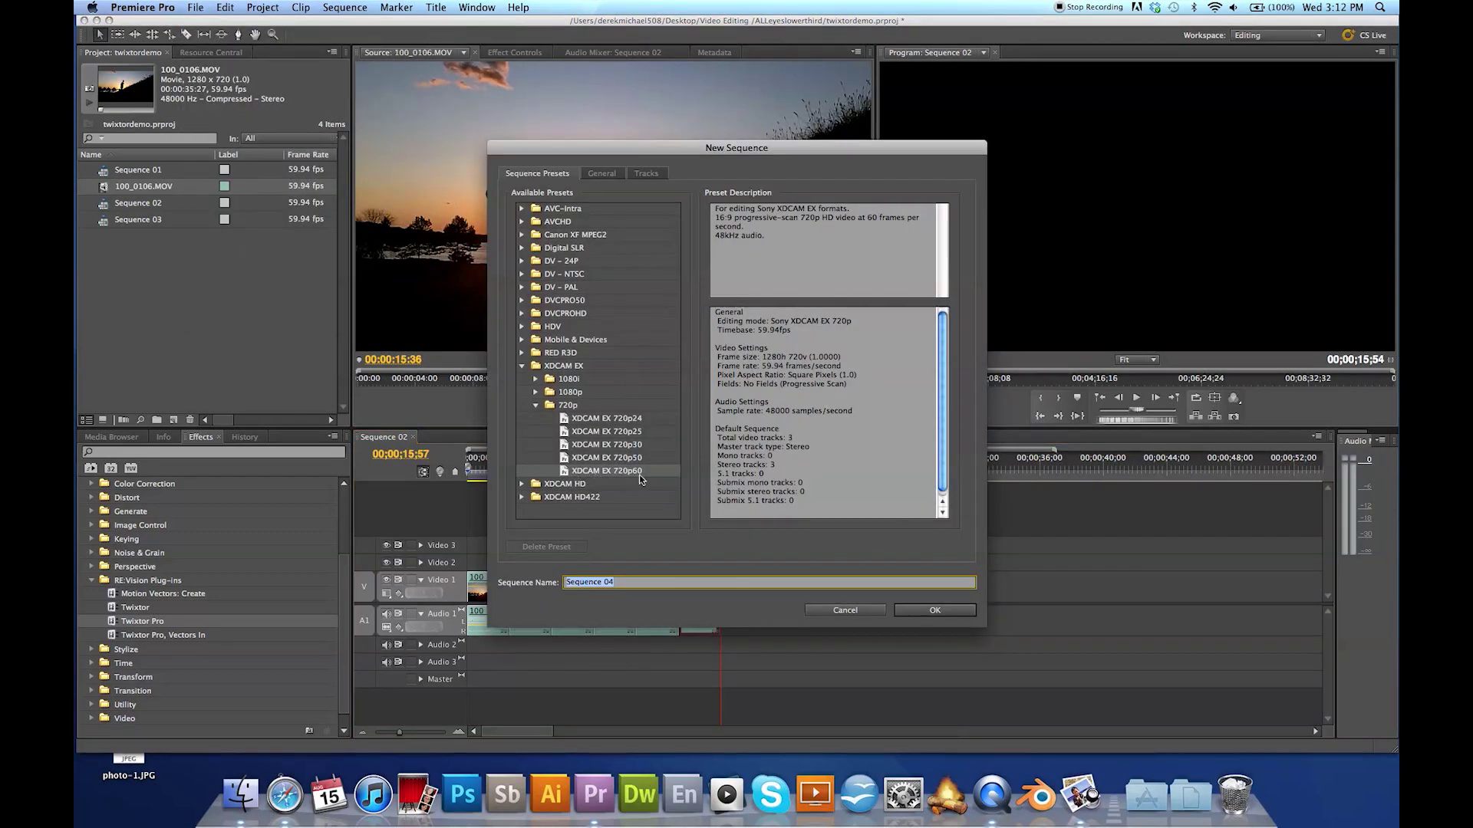
pyautogui.click(936, 610)
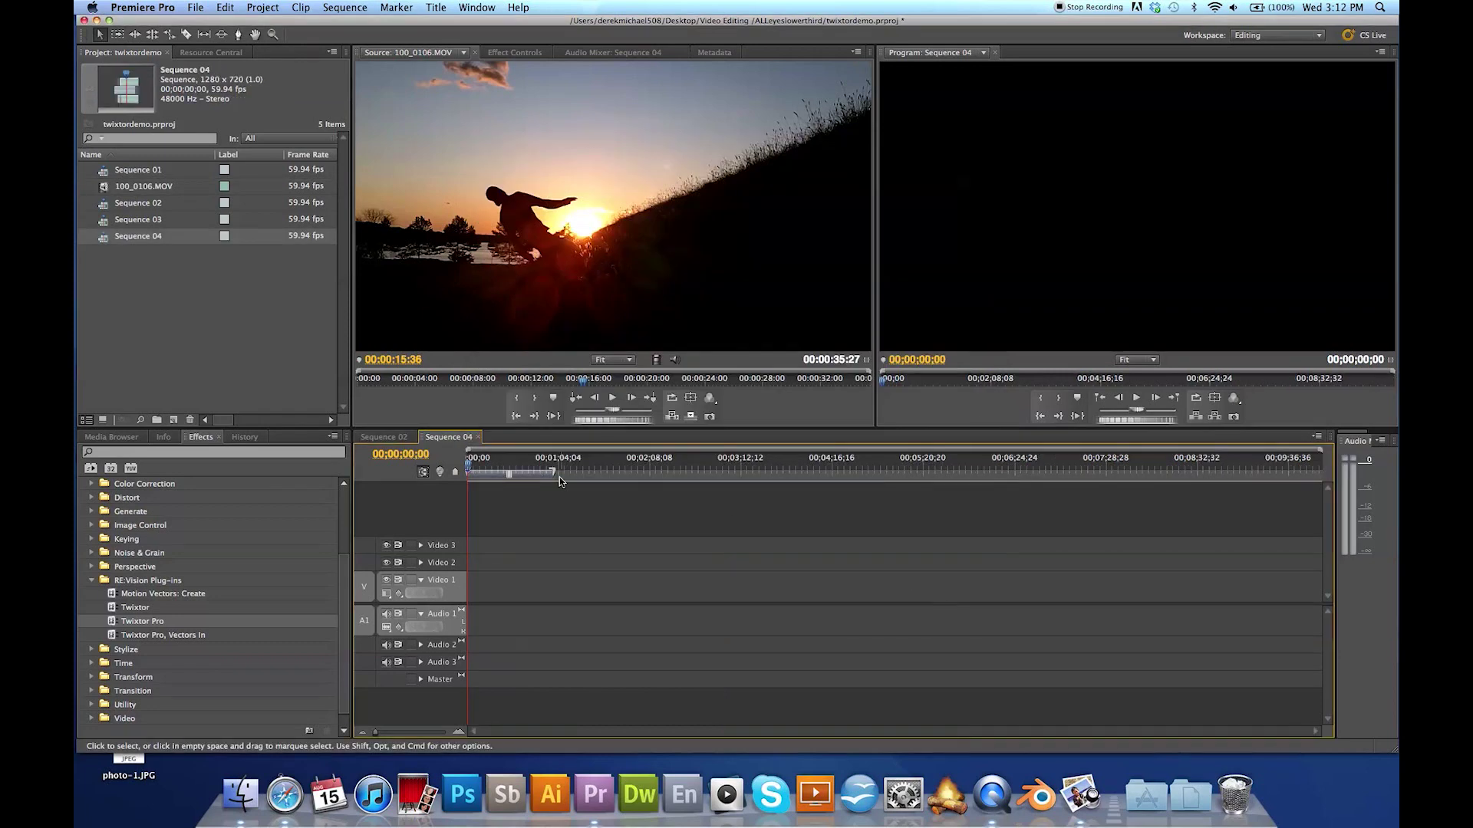
# Select Sequence 02 in the Project panel and show the empty Sequence 04 in the timeline.
pyautogui.click(399, 435)
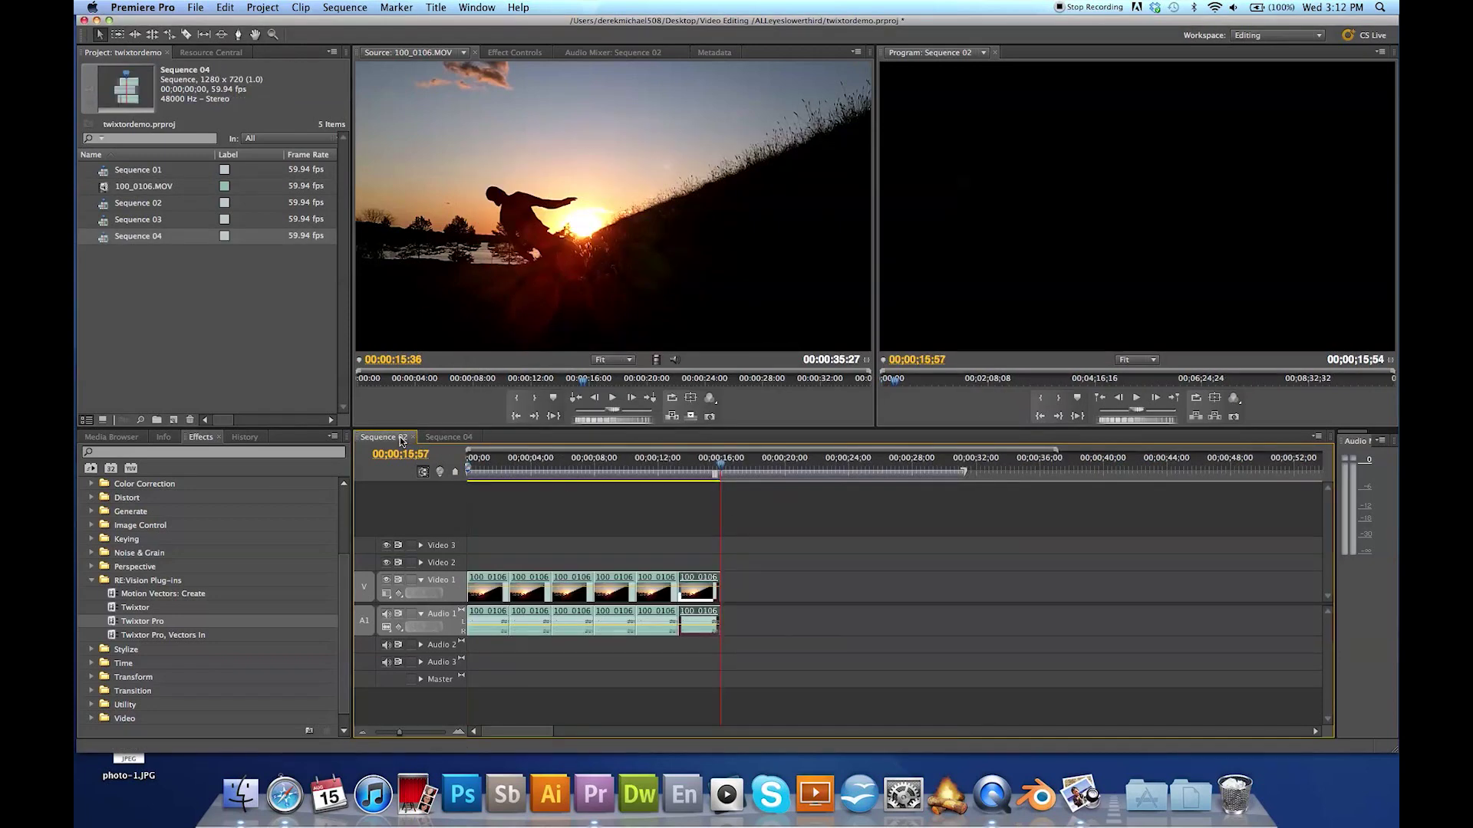
pyautogui.click(441, 437)
pyautogui.click(383, 437)
pyautogui.click(293, 376)
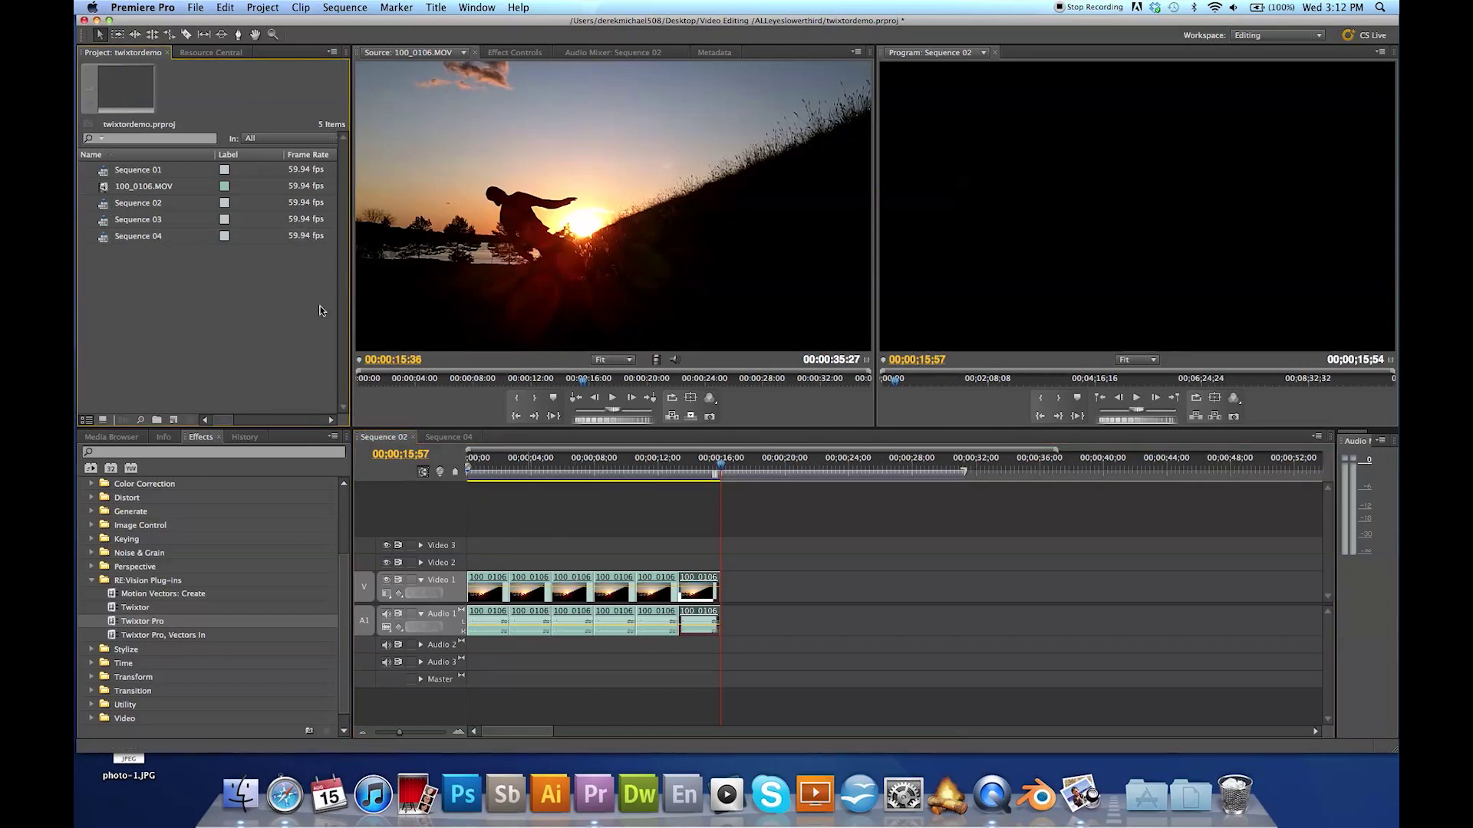
pyautogui.click(108, 205)
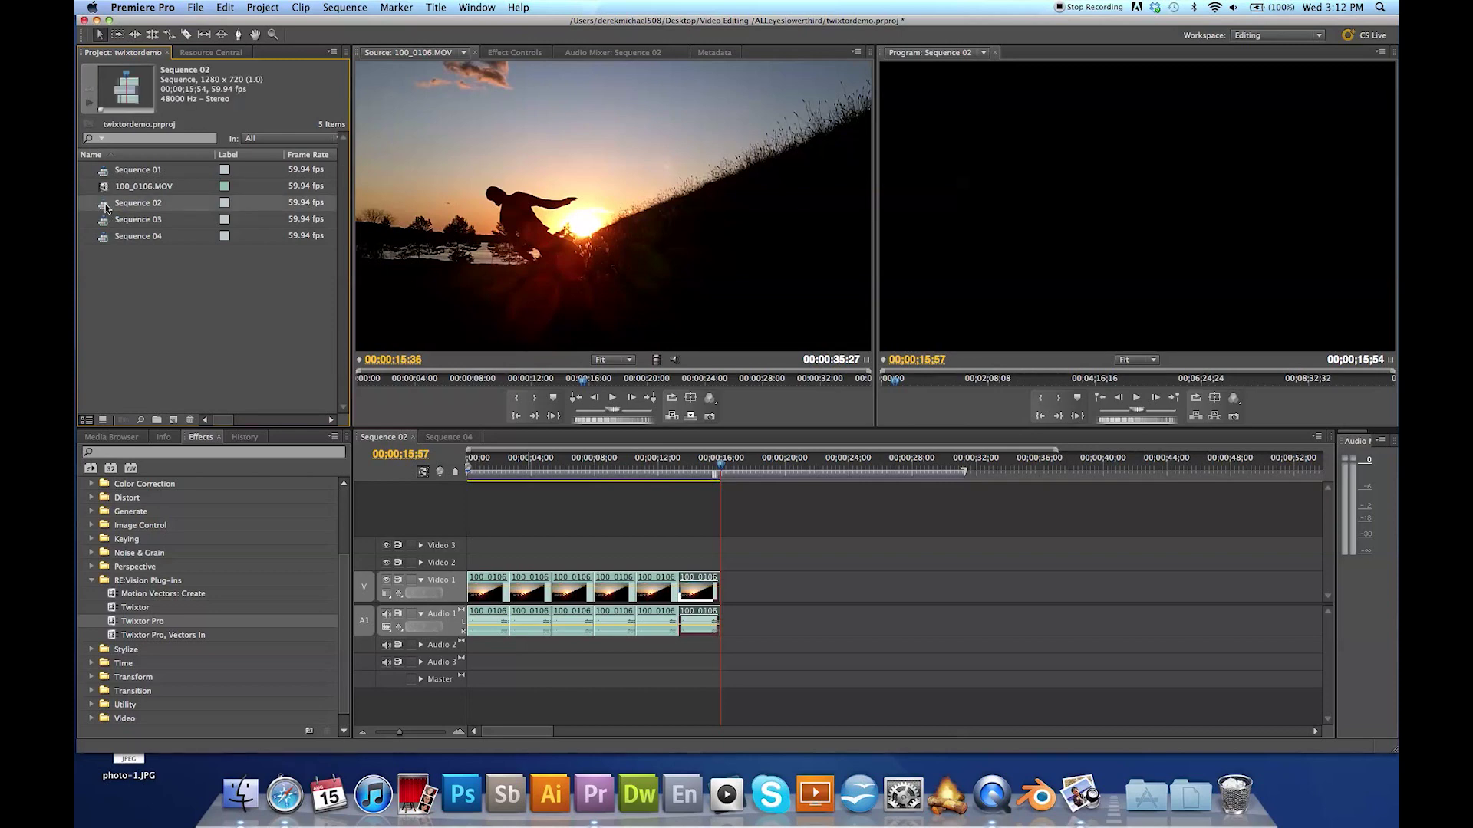
pyautogui.click(451, 437)
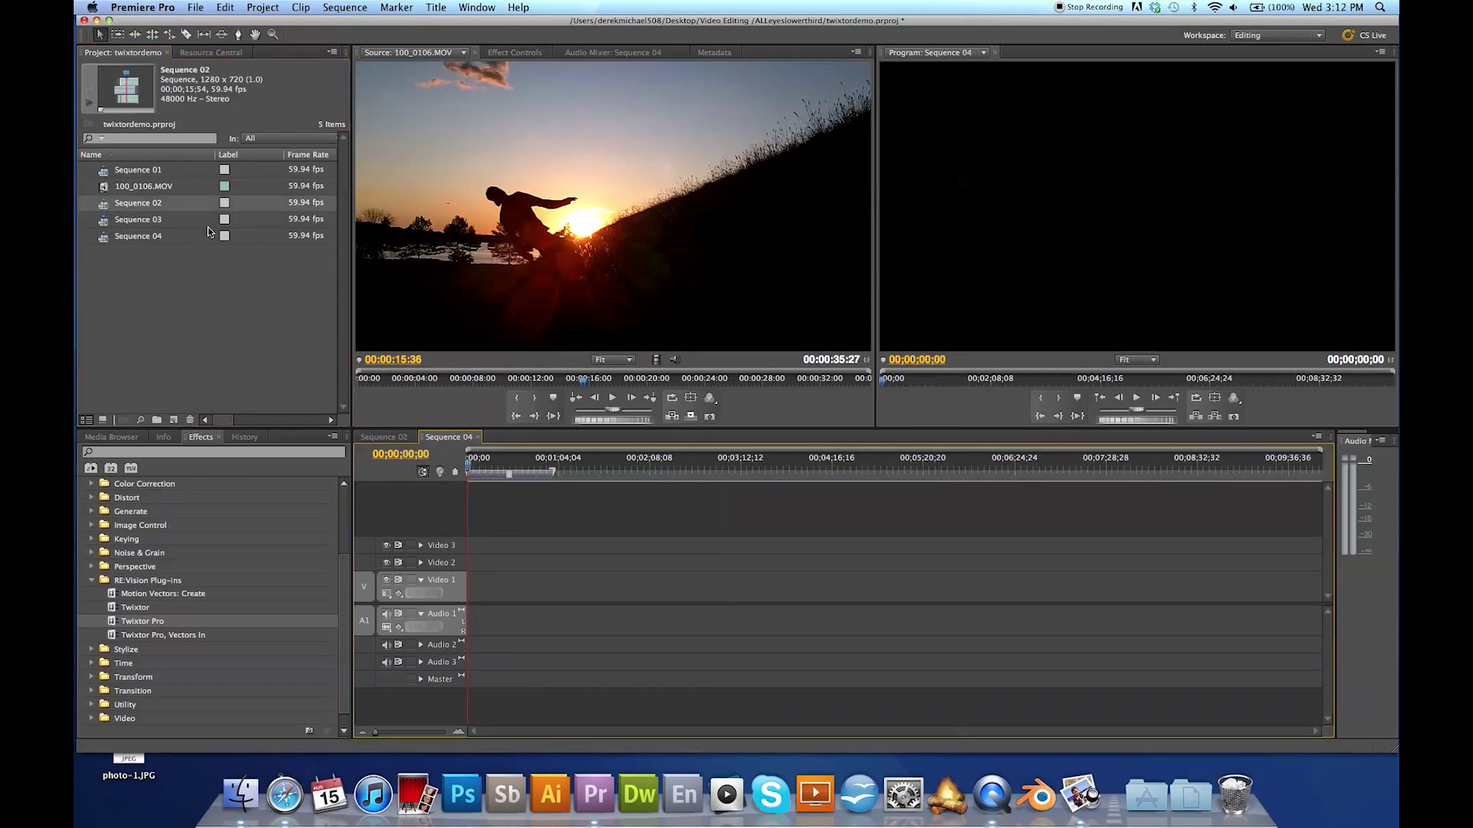
# Nest Sequence 02 on Video 1 and Audio 1 of Sequence 04 and scrub through it.
pyautogui.moveTo(110, 203); pyautogui.dragTo(460, 572)
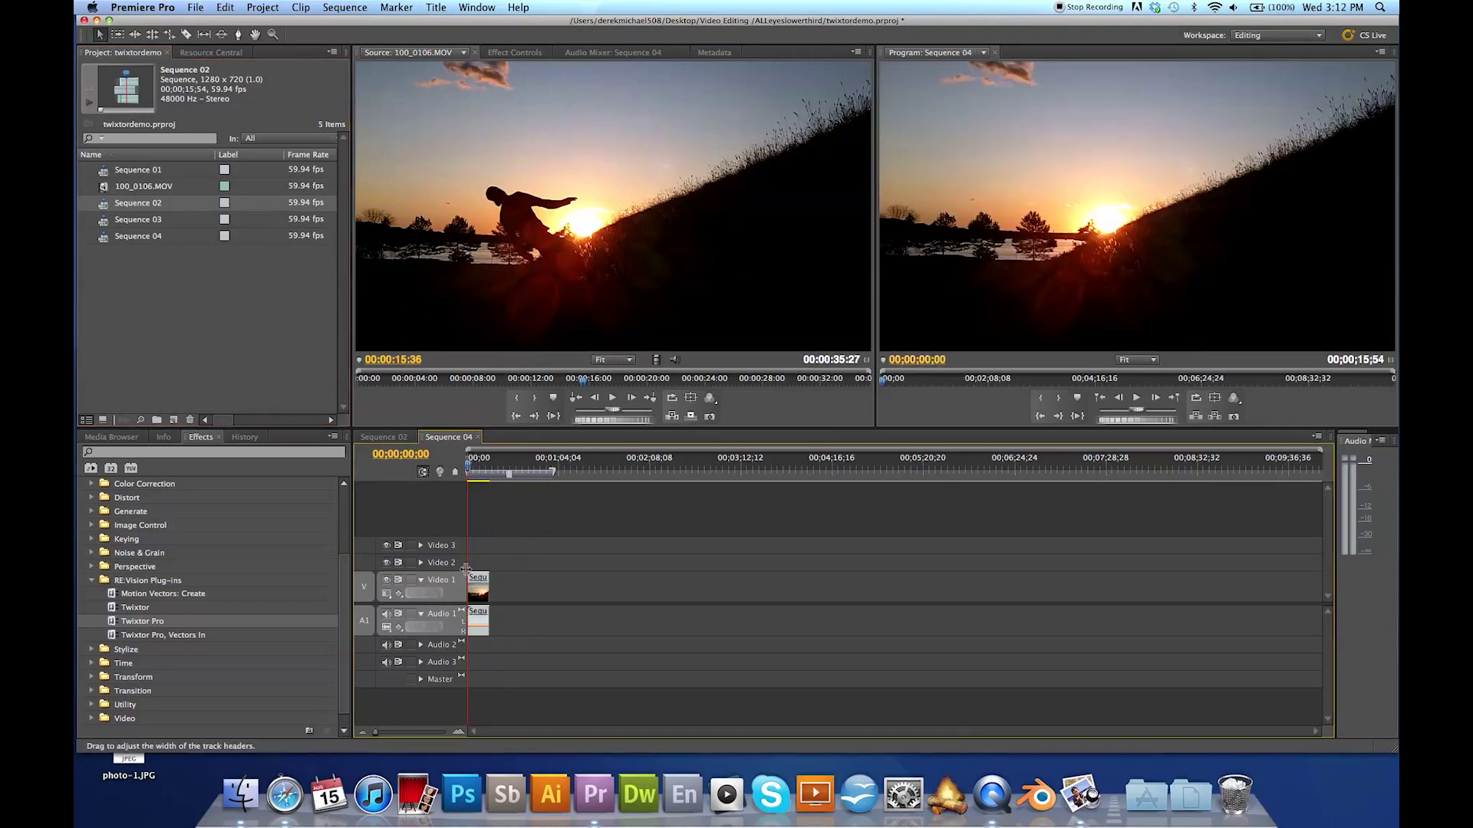
pyautogui.moveTo(376, 732); pyautogui.dragTo(397, 733)
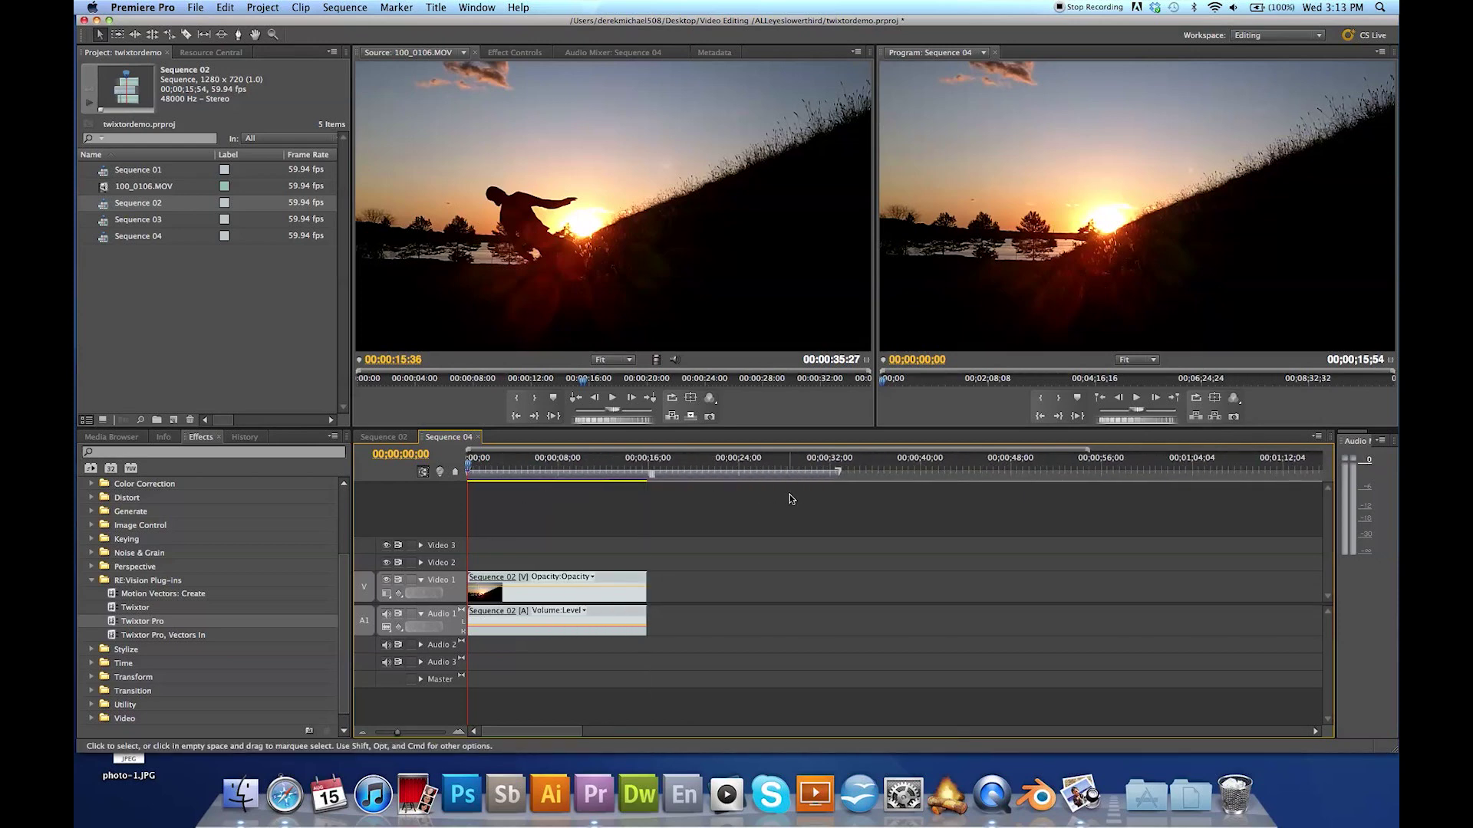
pyautogui.moveTo(775, 469); pyautogui.dragTo(463, 521)
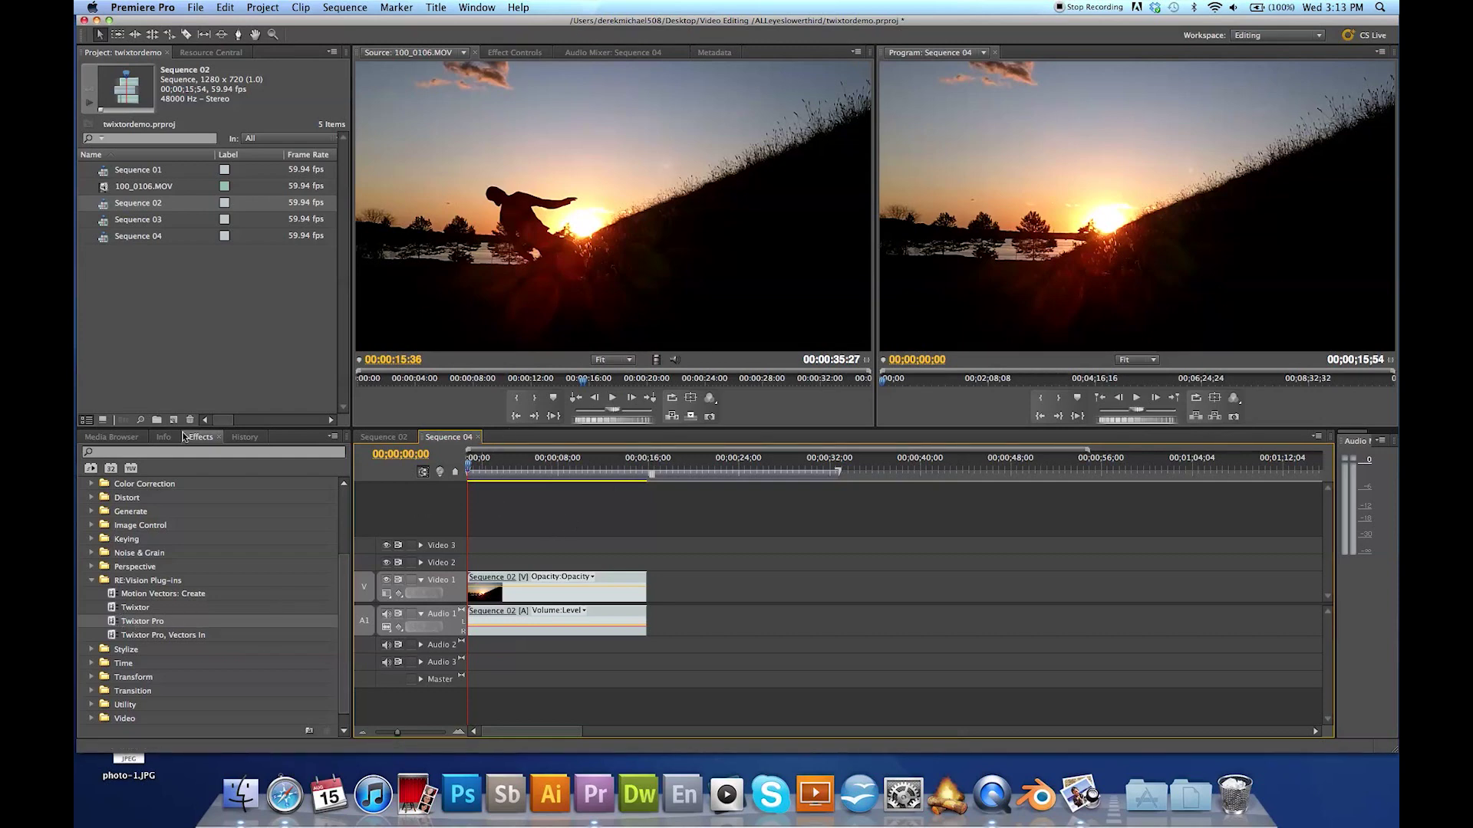
# Apply RE:Vision Twixtor Pro to the nested clip and expand its Output Control settings.
pyautogui.click(514, 54)
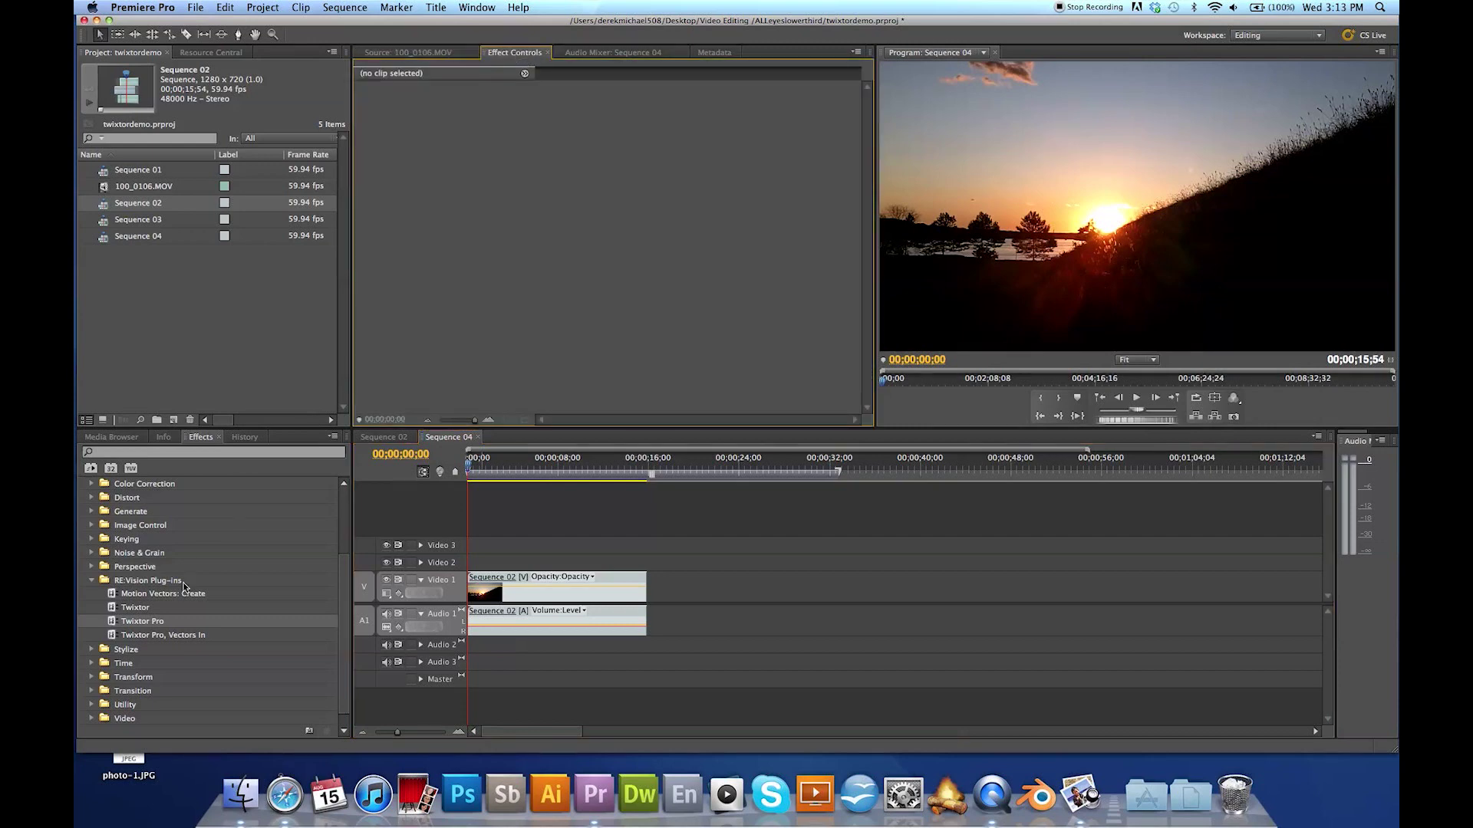
pyautogui.click(91, 582)
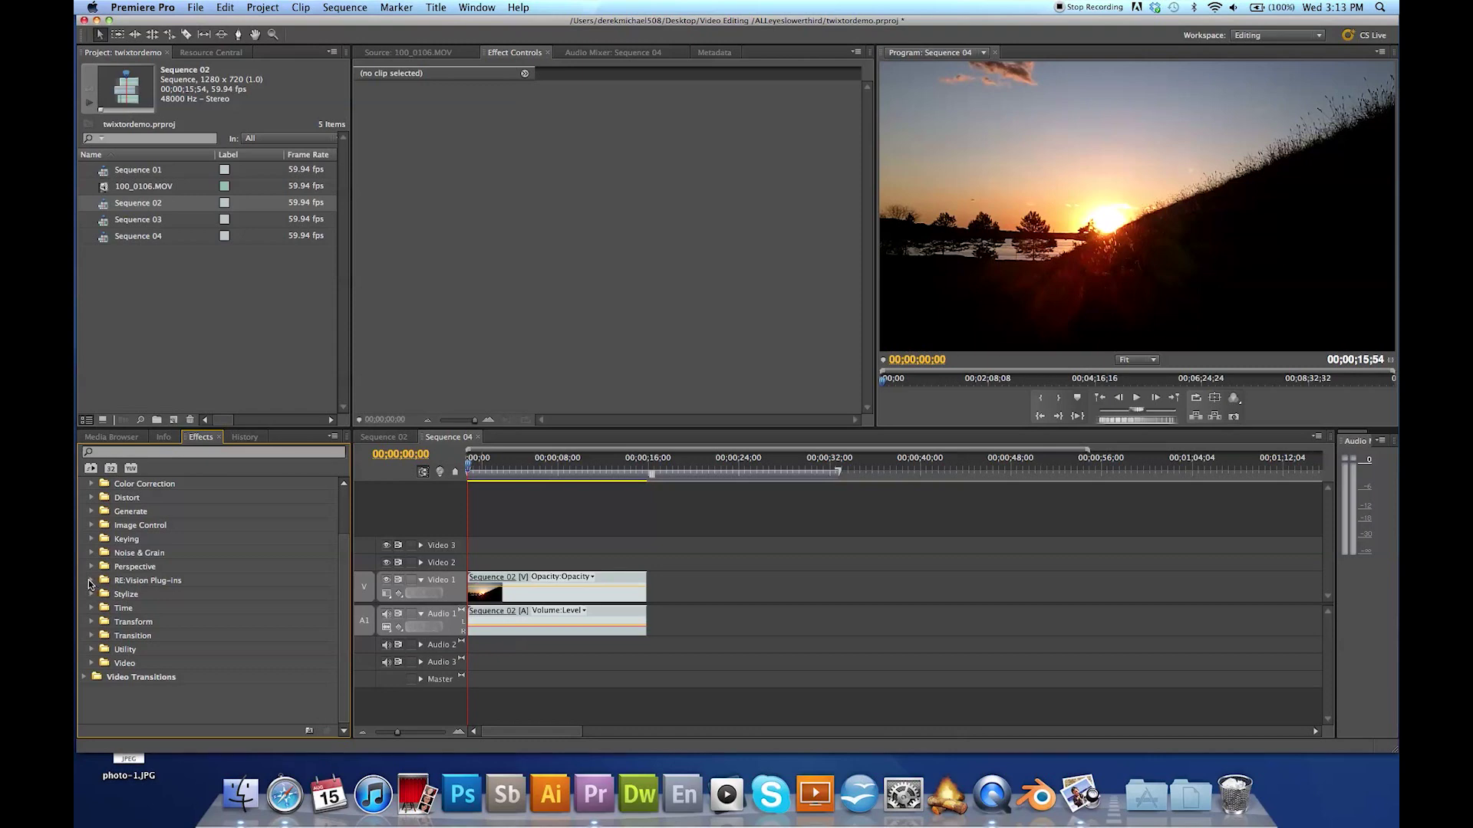
pyautogui.click(90, 580)
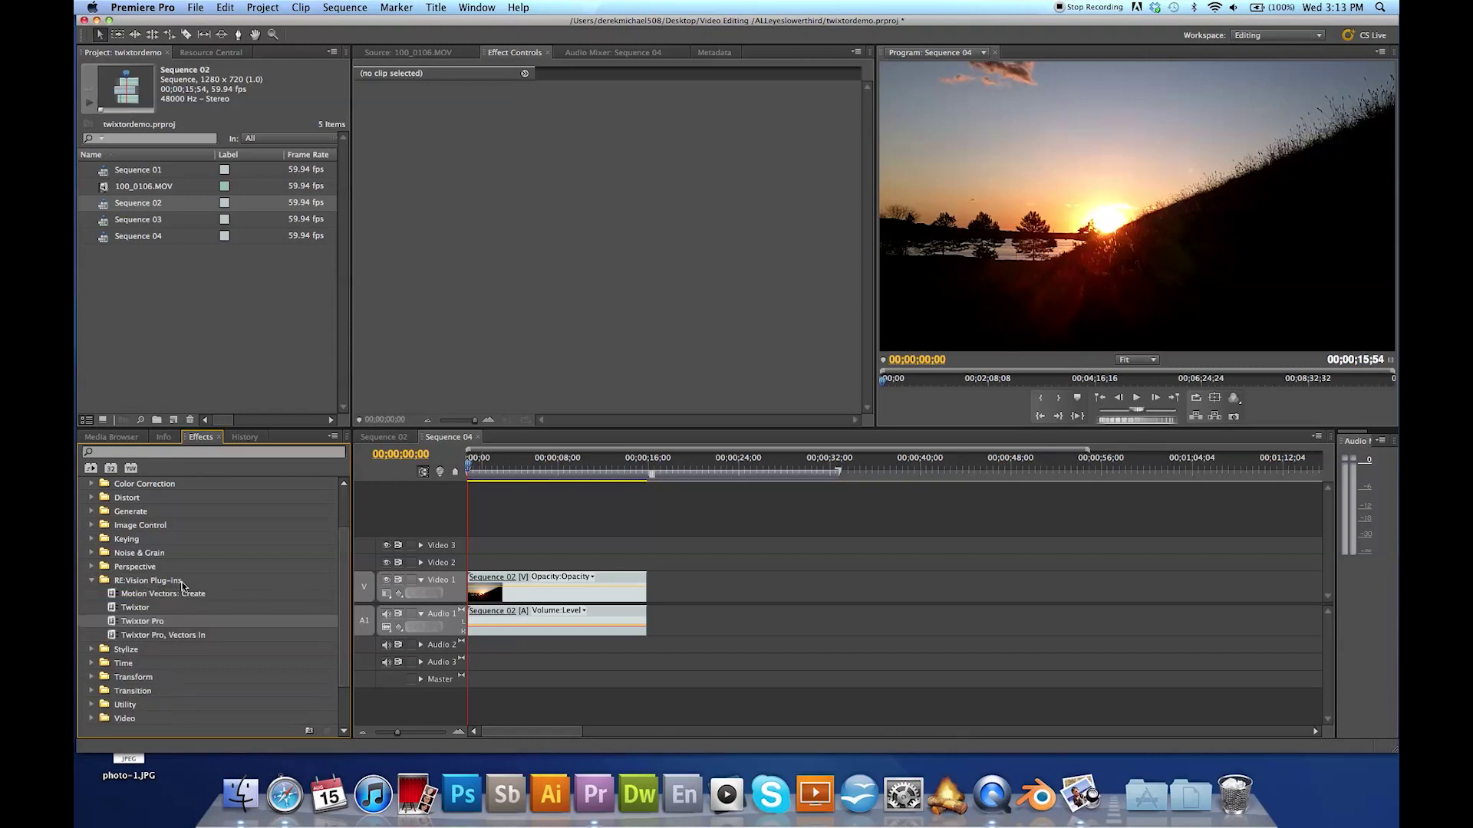
pyautogui.moveTo(113, 623); pyautogui.dragTo(526, 596)
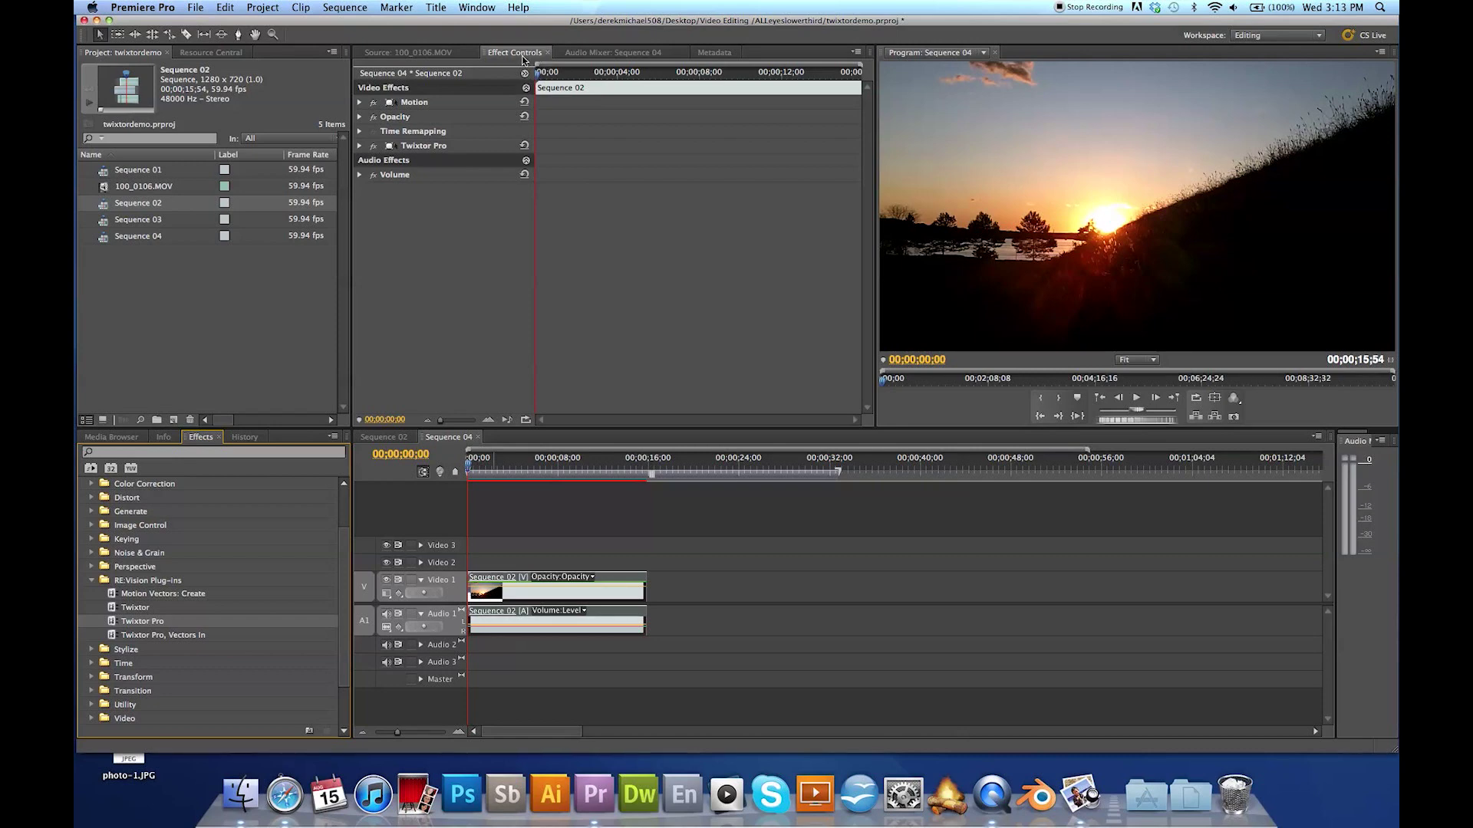
pyautogui.click(359, 146)
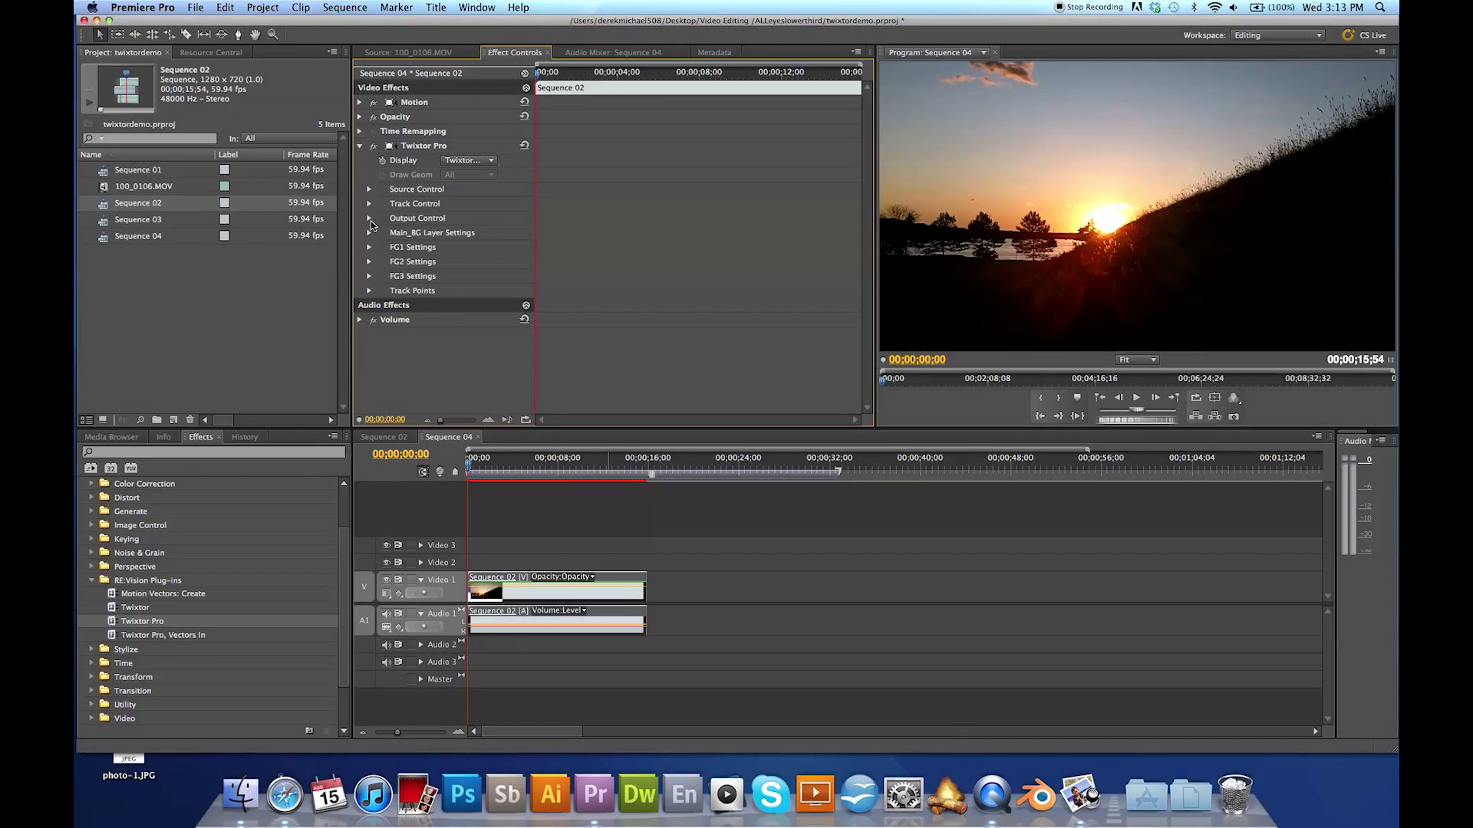
pyautogui.click(370, 220)
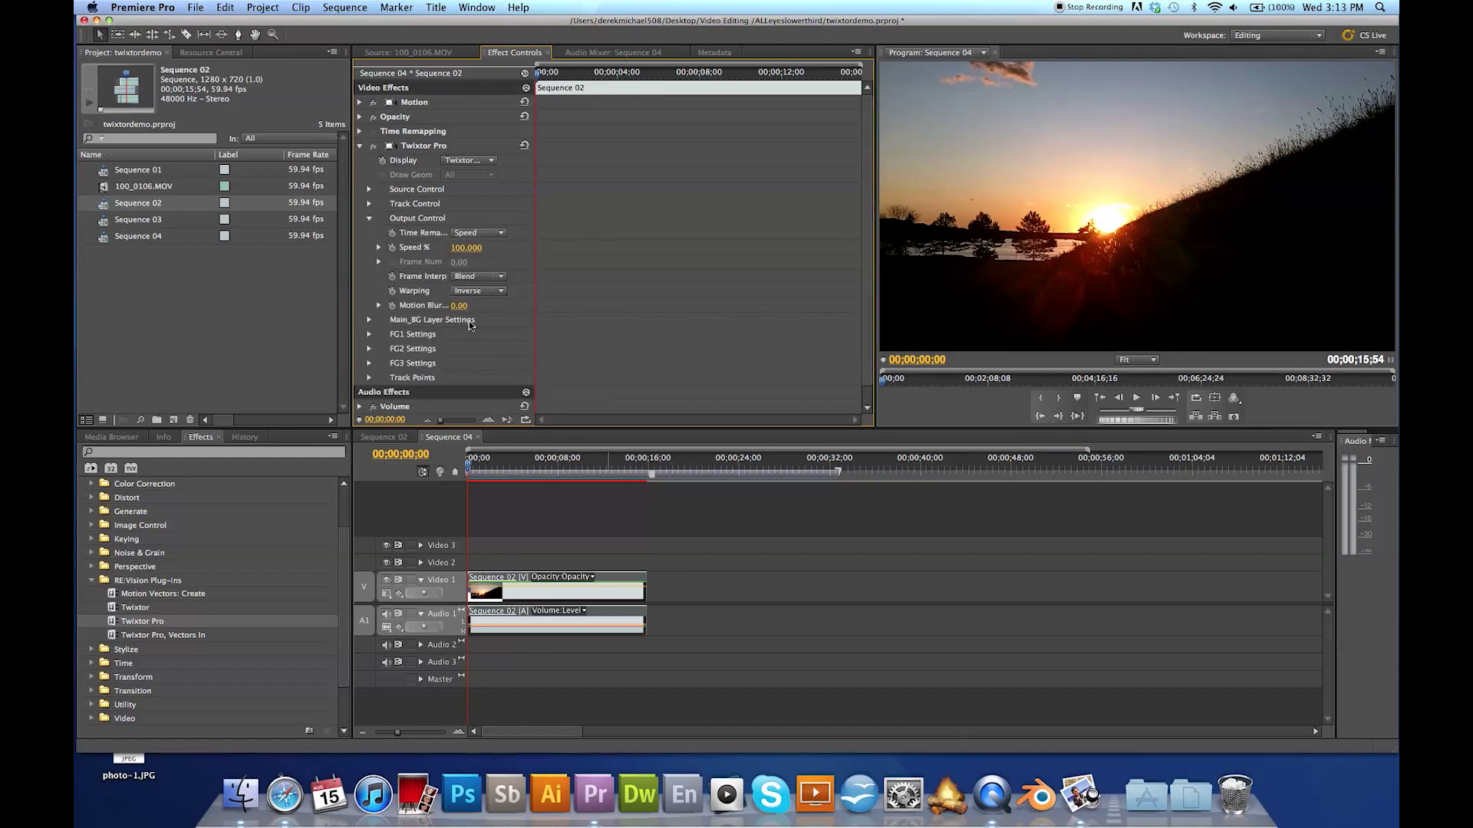
# Keyframe Speed % at the backflip's start and lower it to 10 a few frames later.
pyautogui.moveTo(468, 465); pyautogui.dragTo(476, 464)
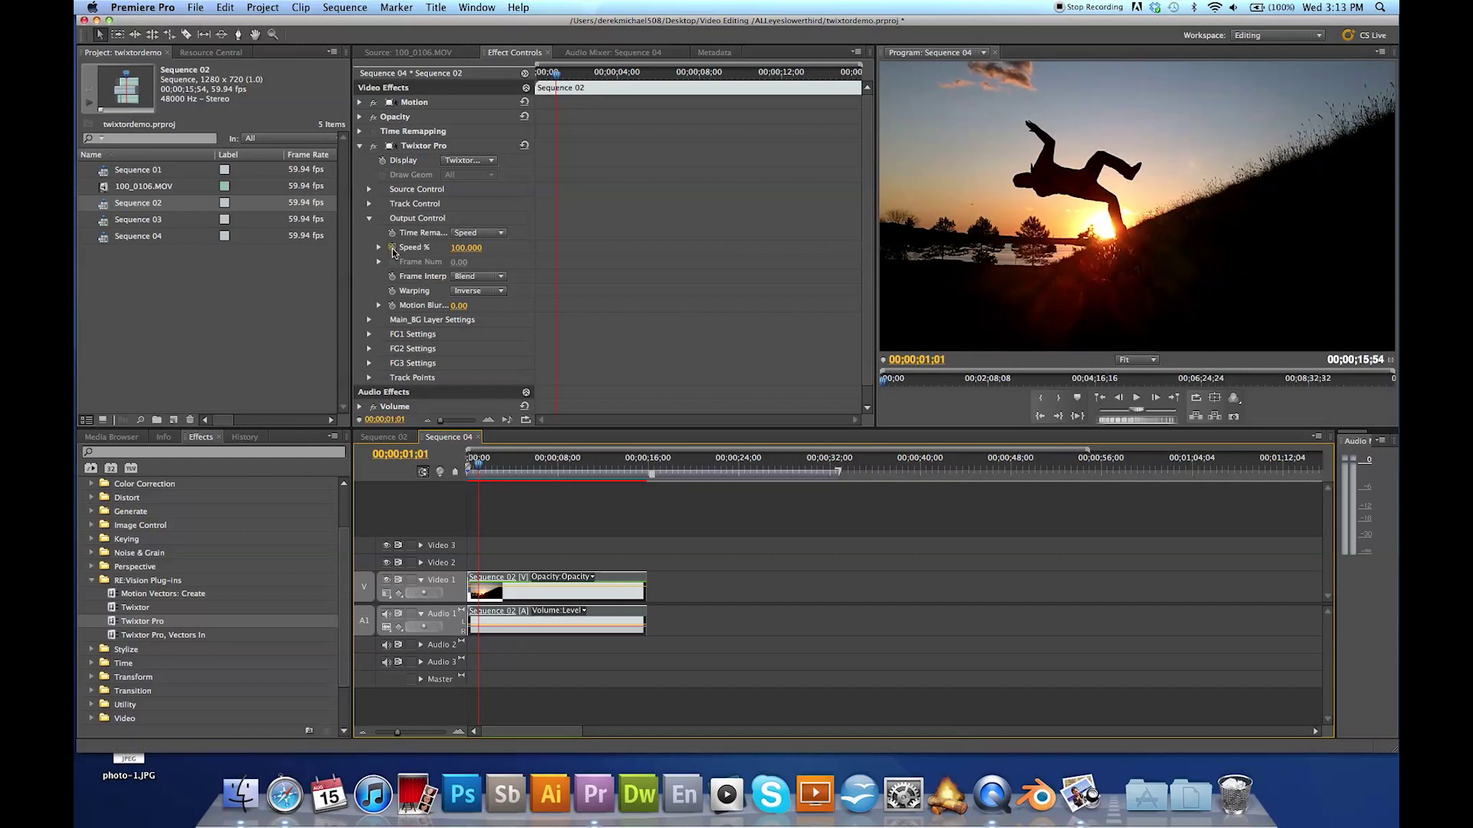
pyautogui.click(392, 247)
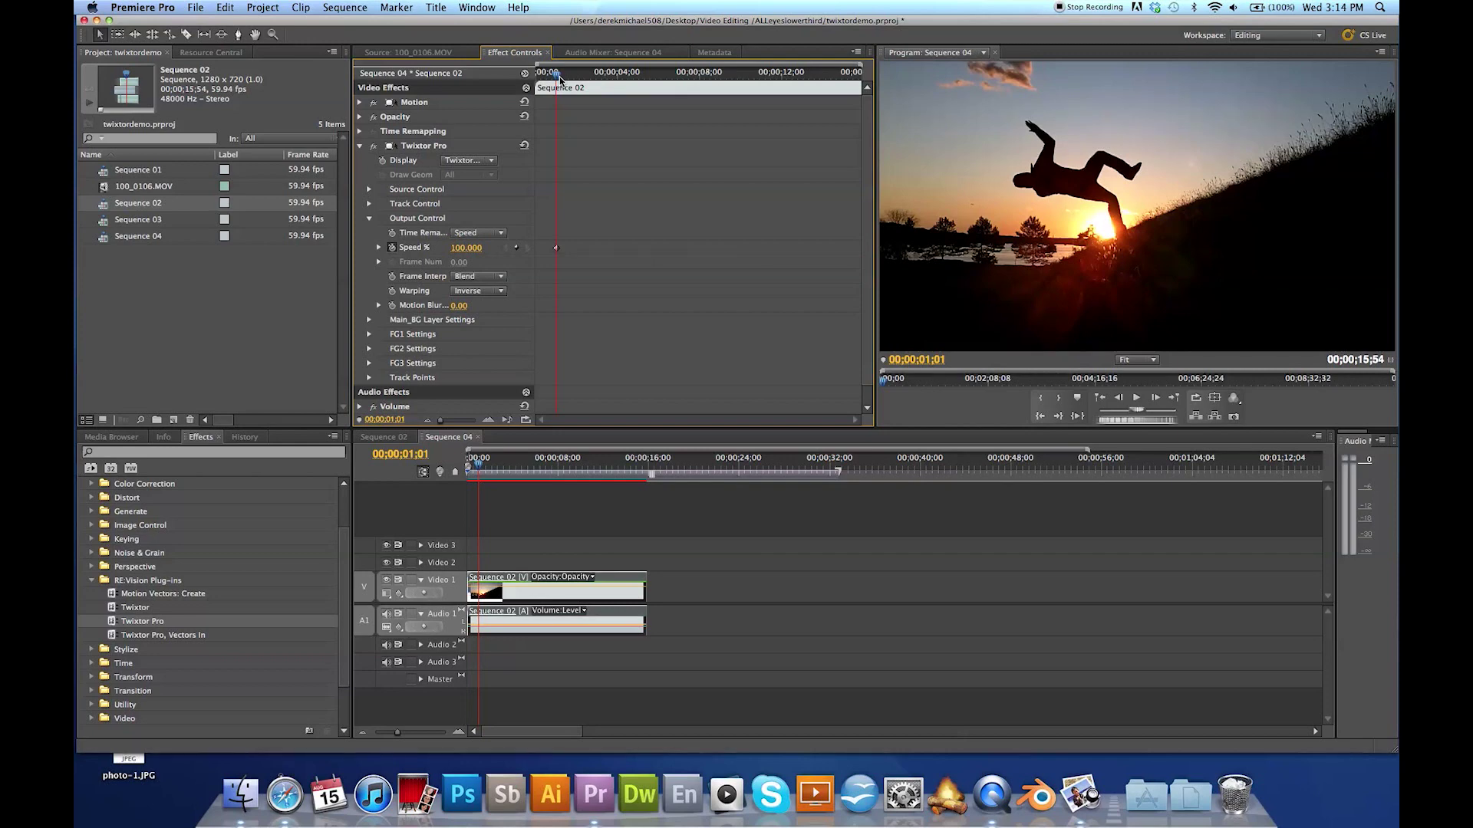
pyautogui.moveTo(560, 78); pyautogui.dragTo(561, 78)
pyautogui.moveTo(560, 79); pyautogui.dragTo(561, 79)
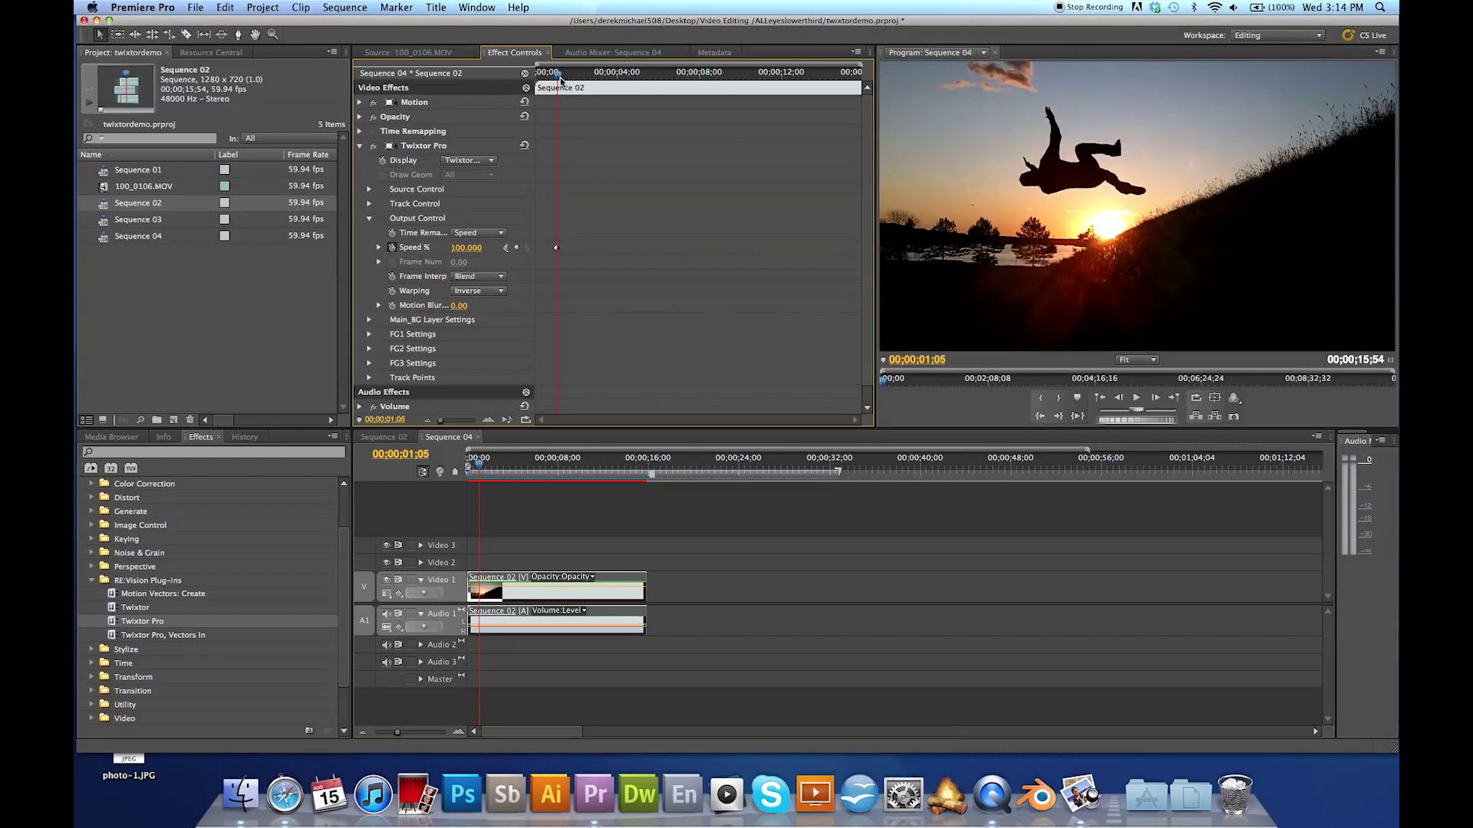
pyautogui.press('Left')
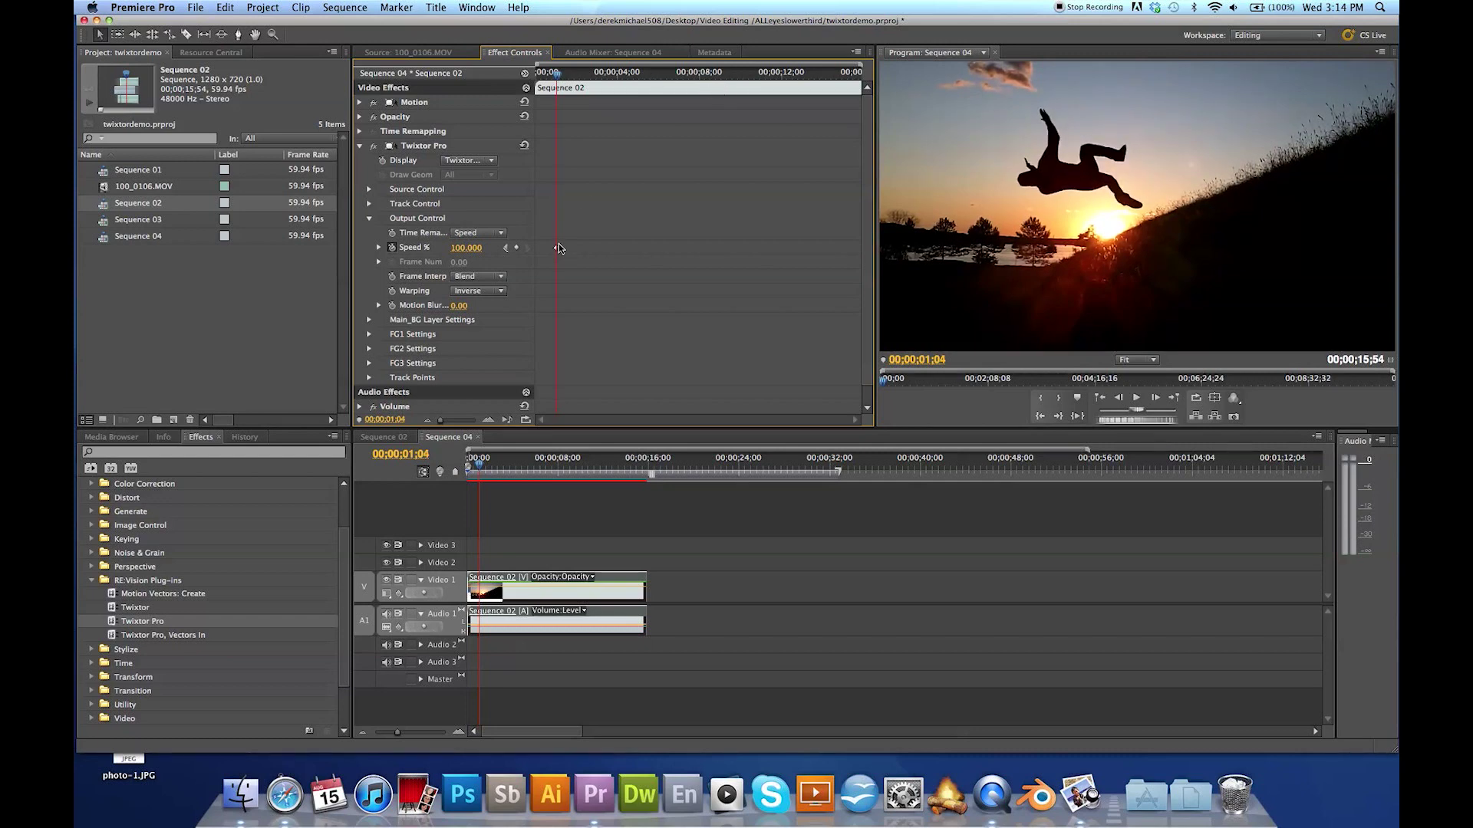
pyautogui.press('Left')
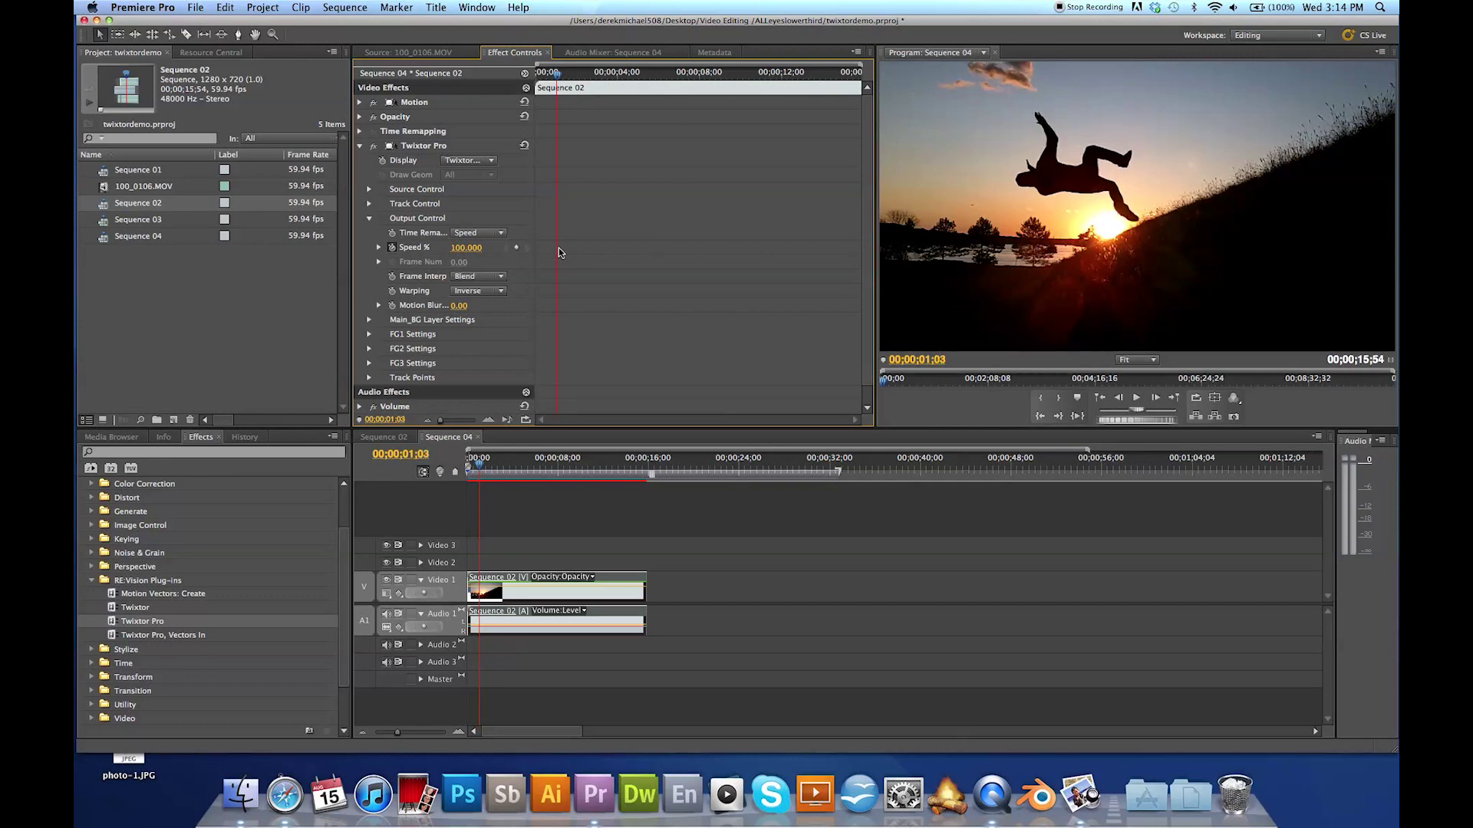
pyautogui.press('Right')
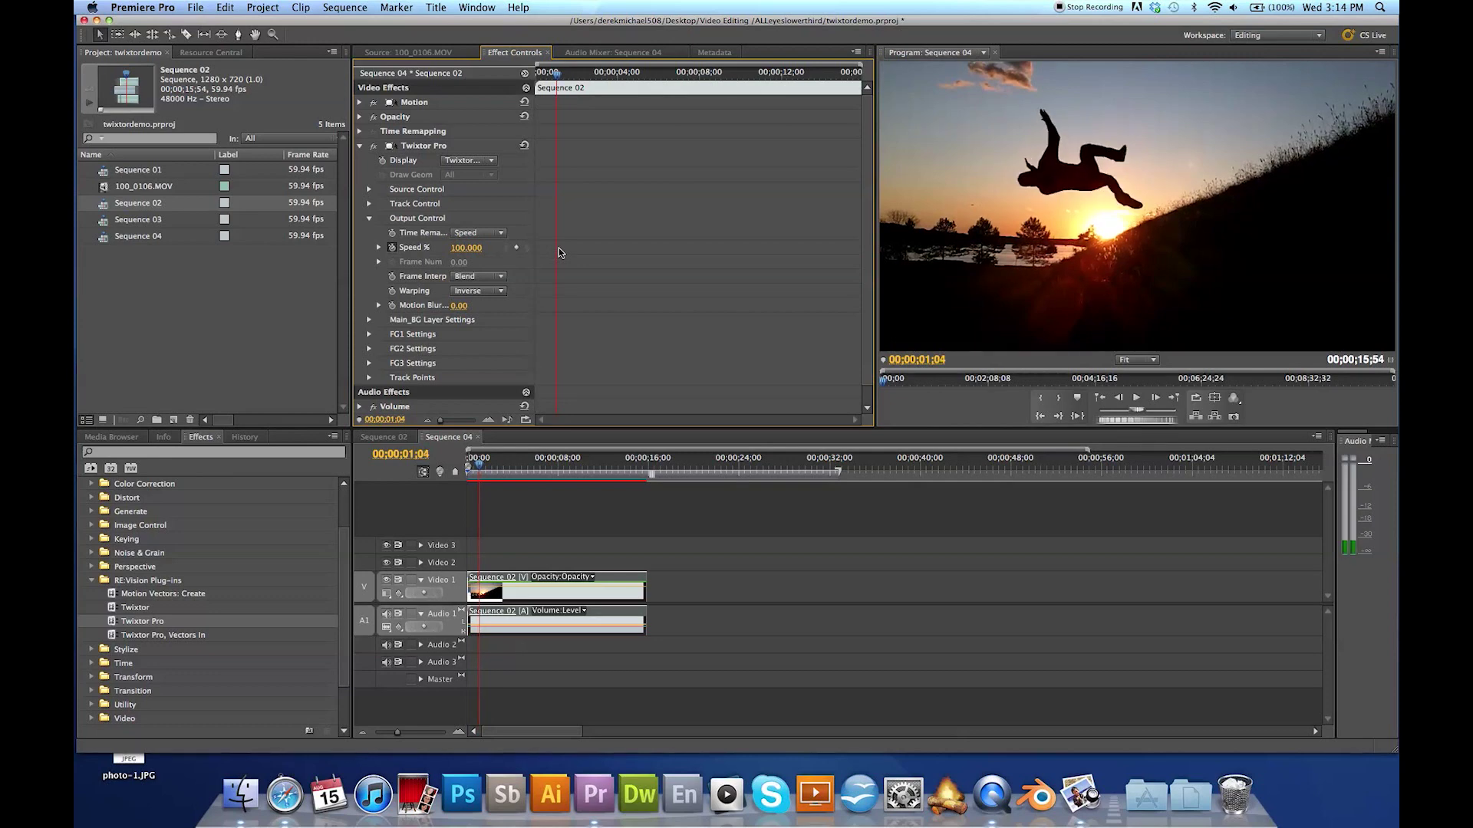
pyautogui.click(516, 247)
pyautogui.press('Right')
pyautogui.press('Right')
pyautogui.press('Right')
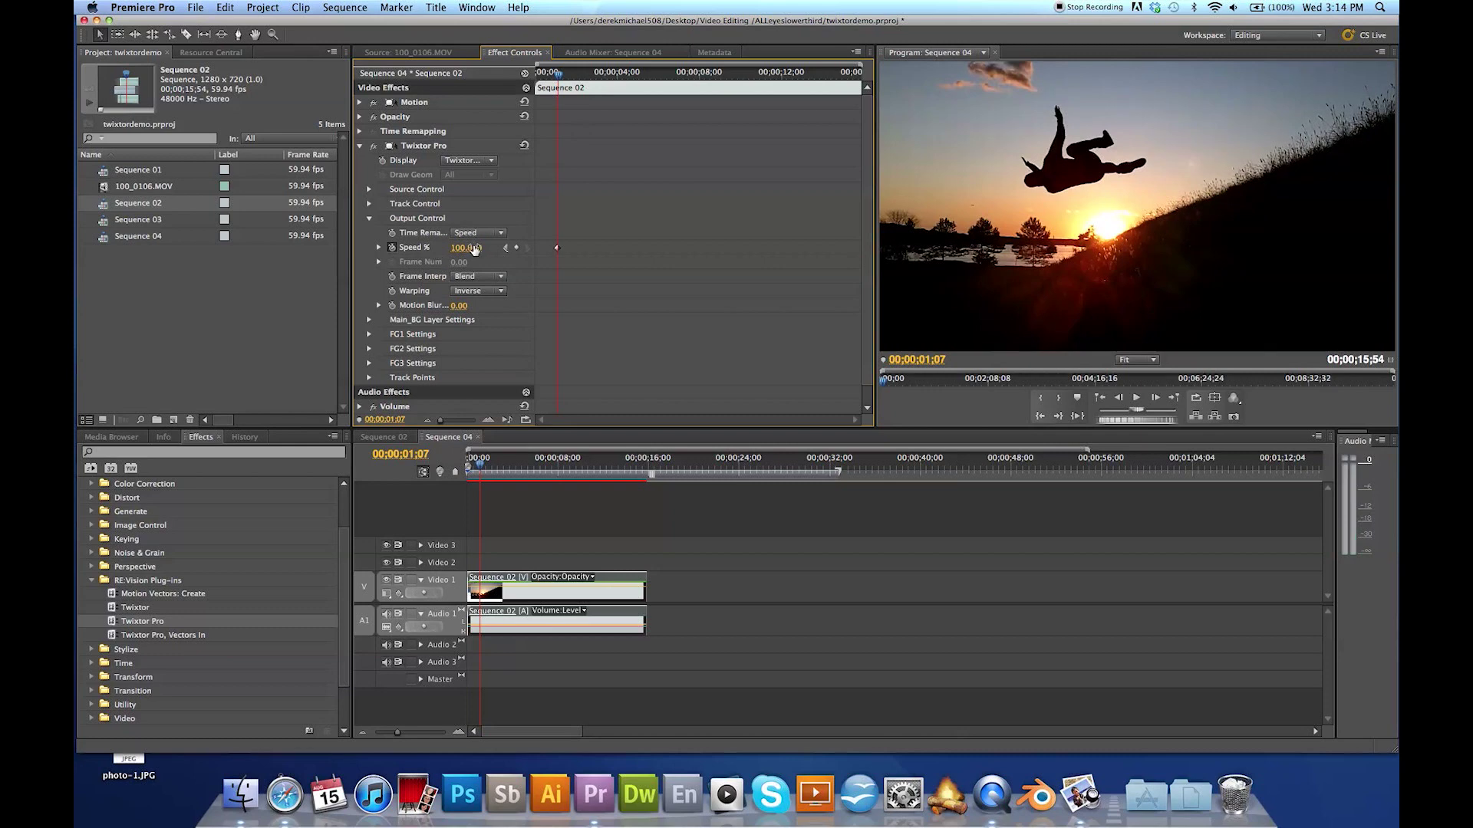
pyautogui.moveTo(464, 247); pyautogui.dragTo(491, 248)
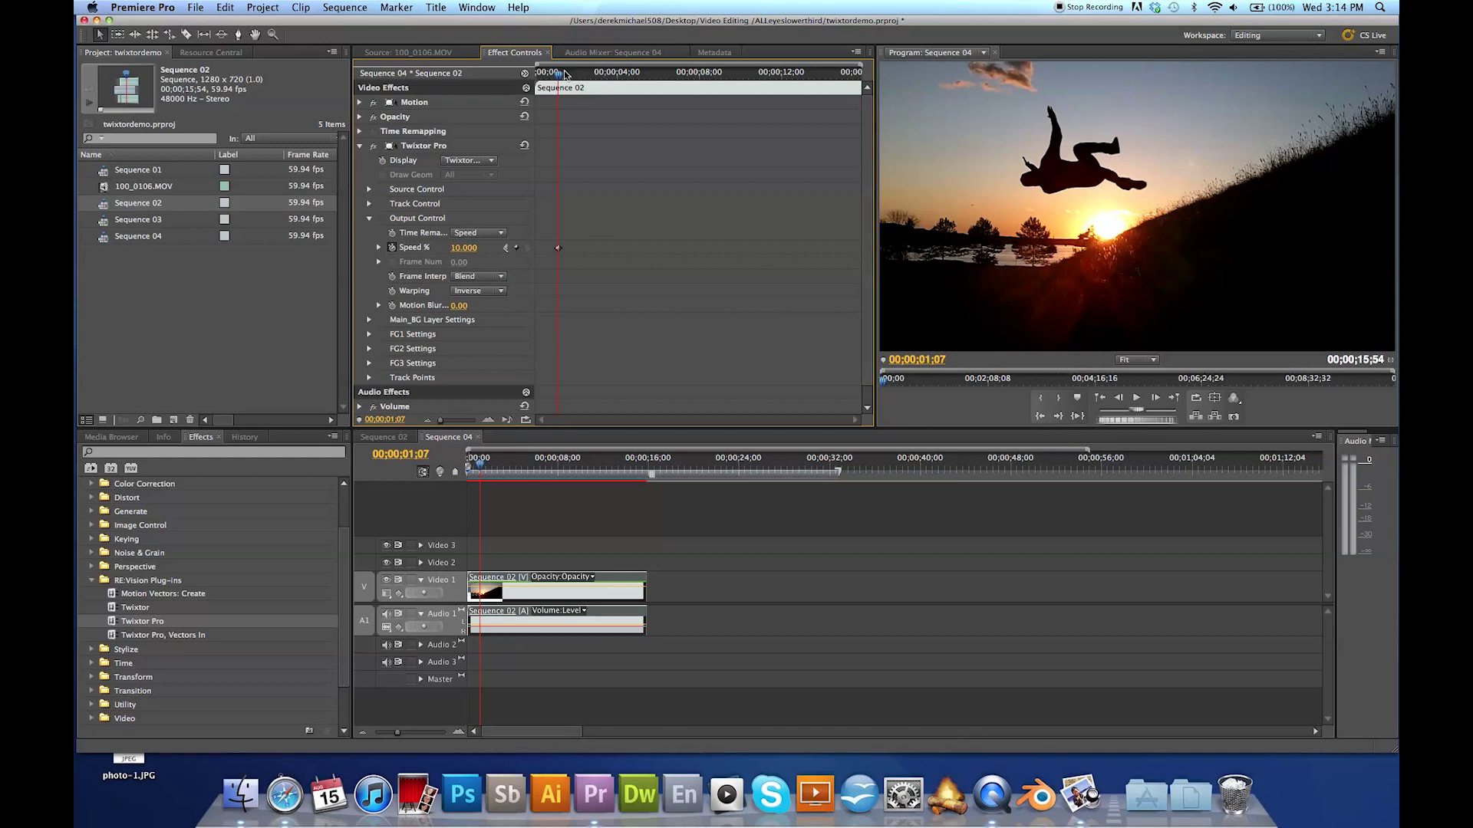
# Add a Speed % keyframe near the flip's end and raise the speed back to 100.
pyautogui.moveTo(561, 74); pyautogui.dragTo(572, 73)
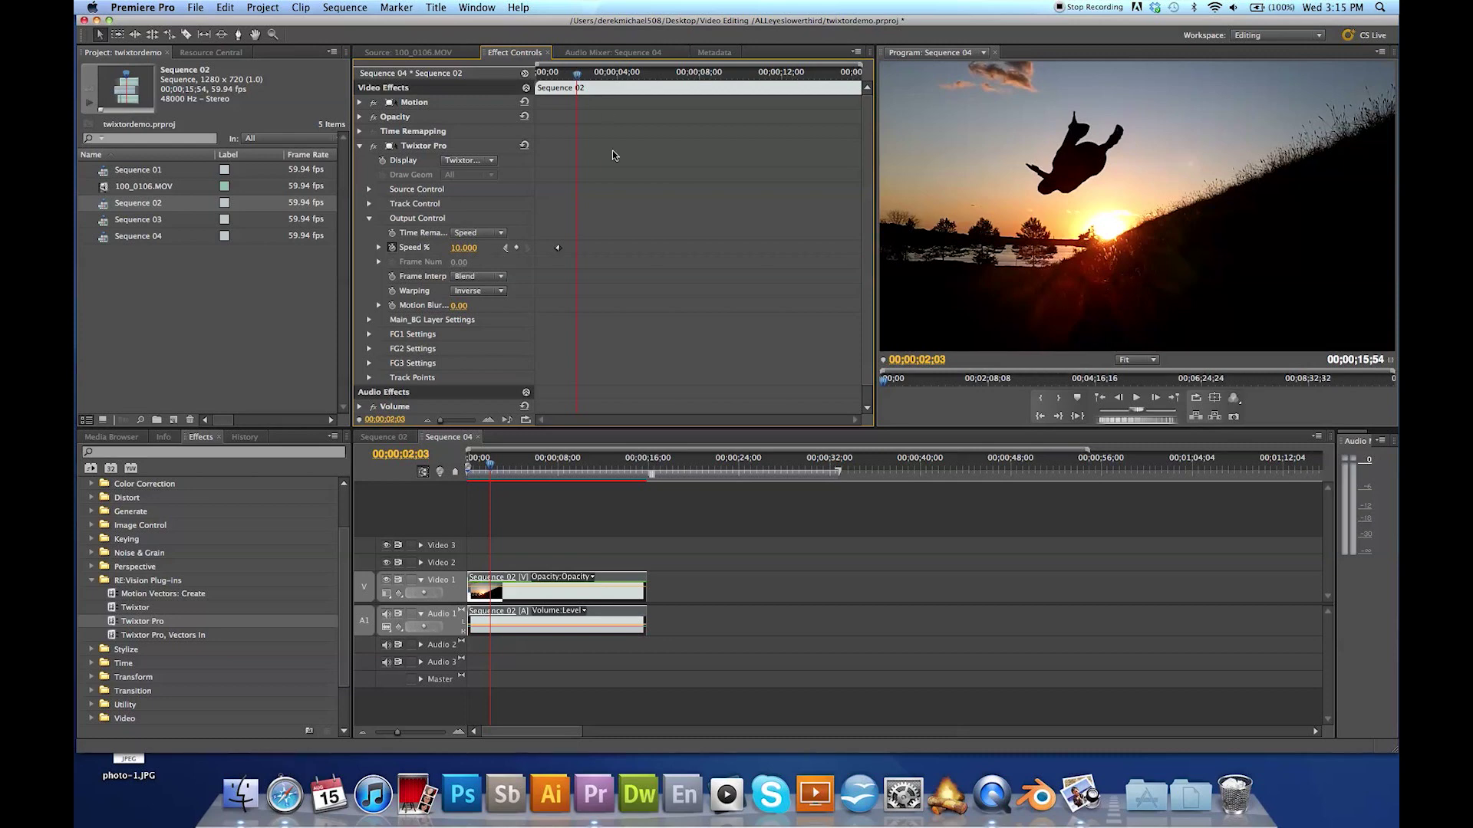
pyautogui.click(519, 247)
pyautogui.press('space')
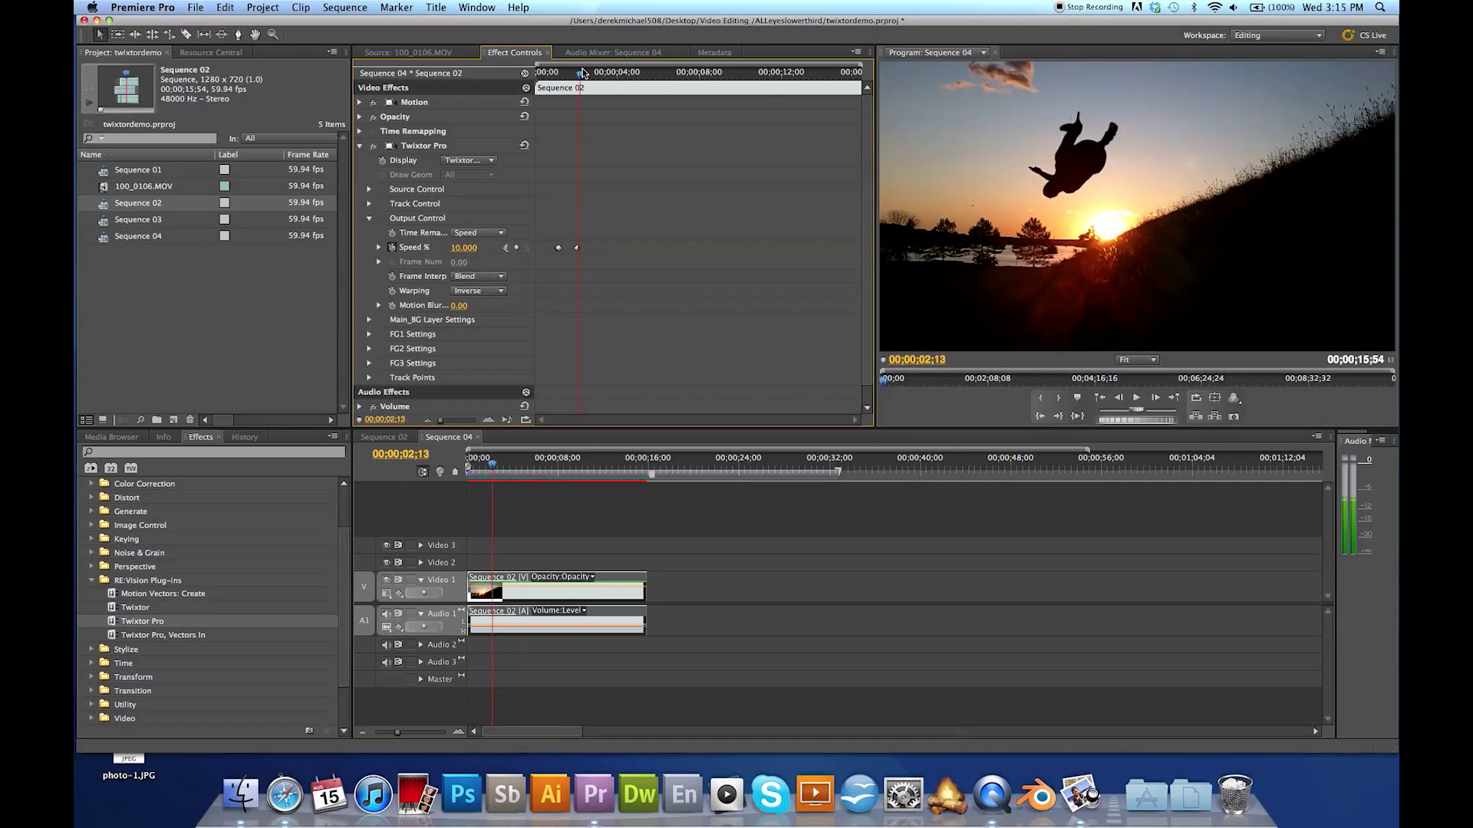
pyautogui.press('space')
pyautogui.moveTo(463, 248); pyautogui.dragTo(474, 250)
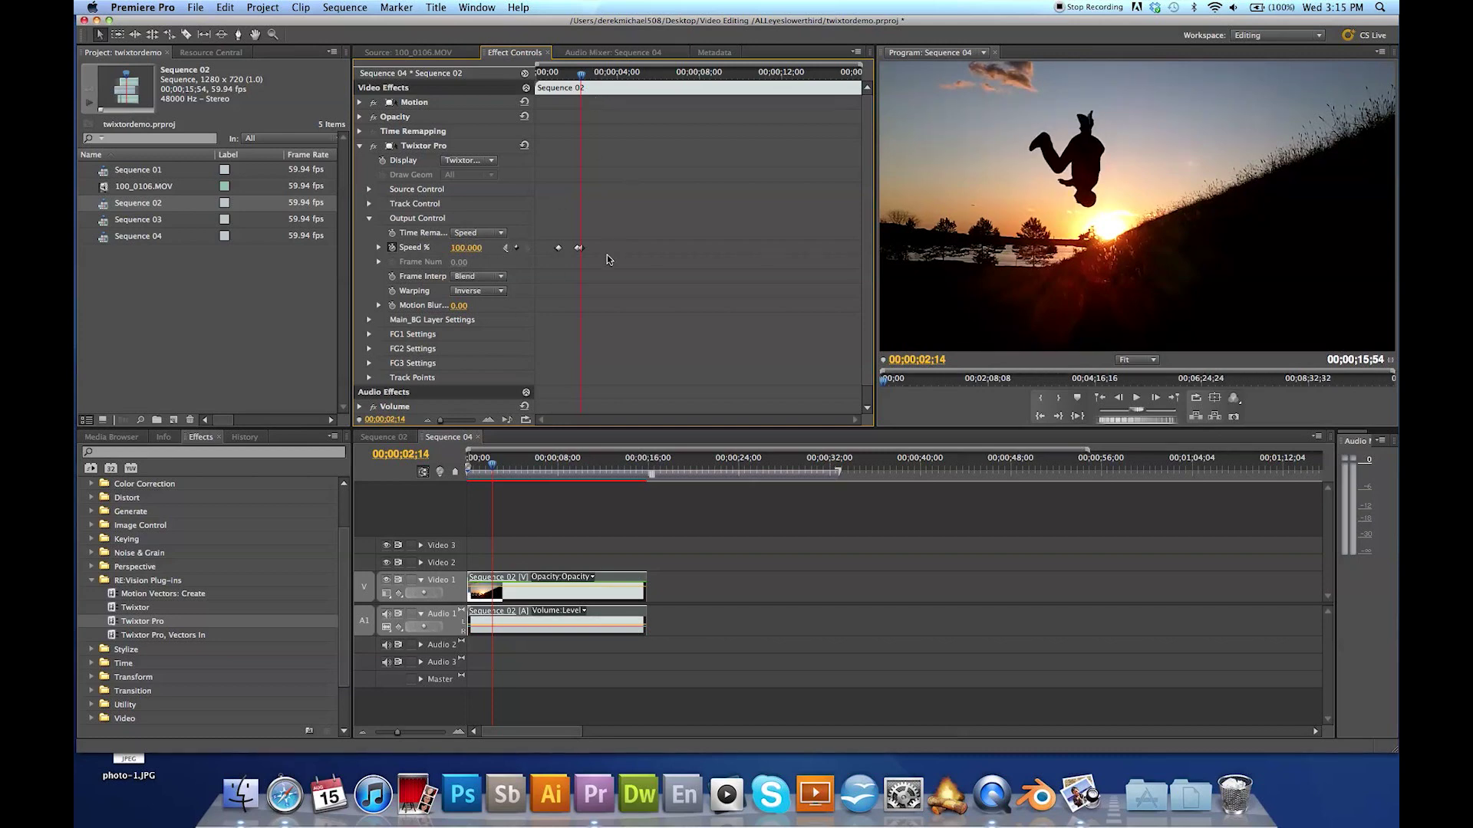
pyautogui.moveTo(580, 75); pyautogui.dragTo(590, 92)
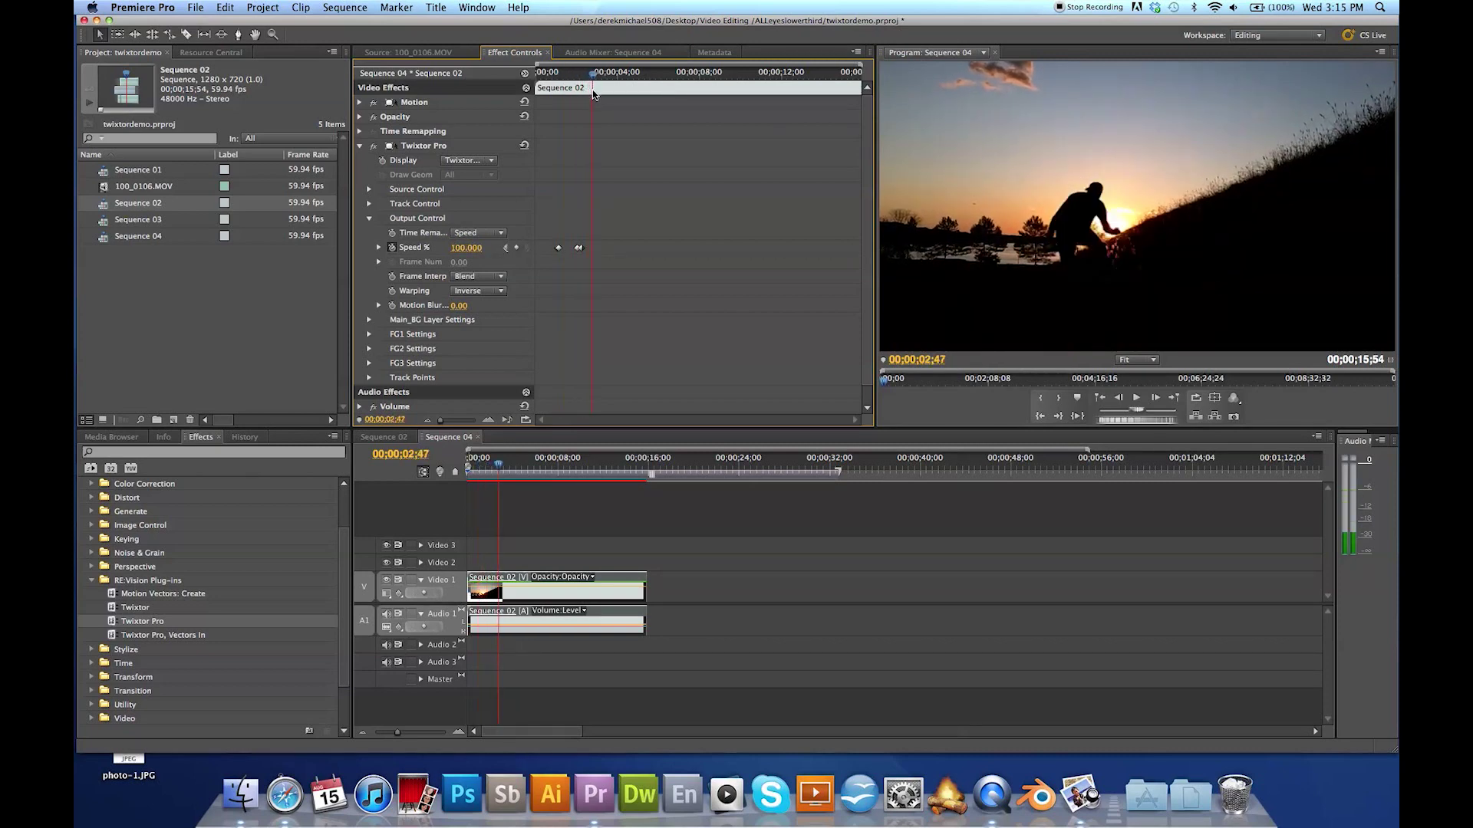
# Scrub back through the Speed % ramp, then return the timeline playhead to the start.
pyautogui.moveTo(590, 92); pyautogui.dragTo(592, 104)
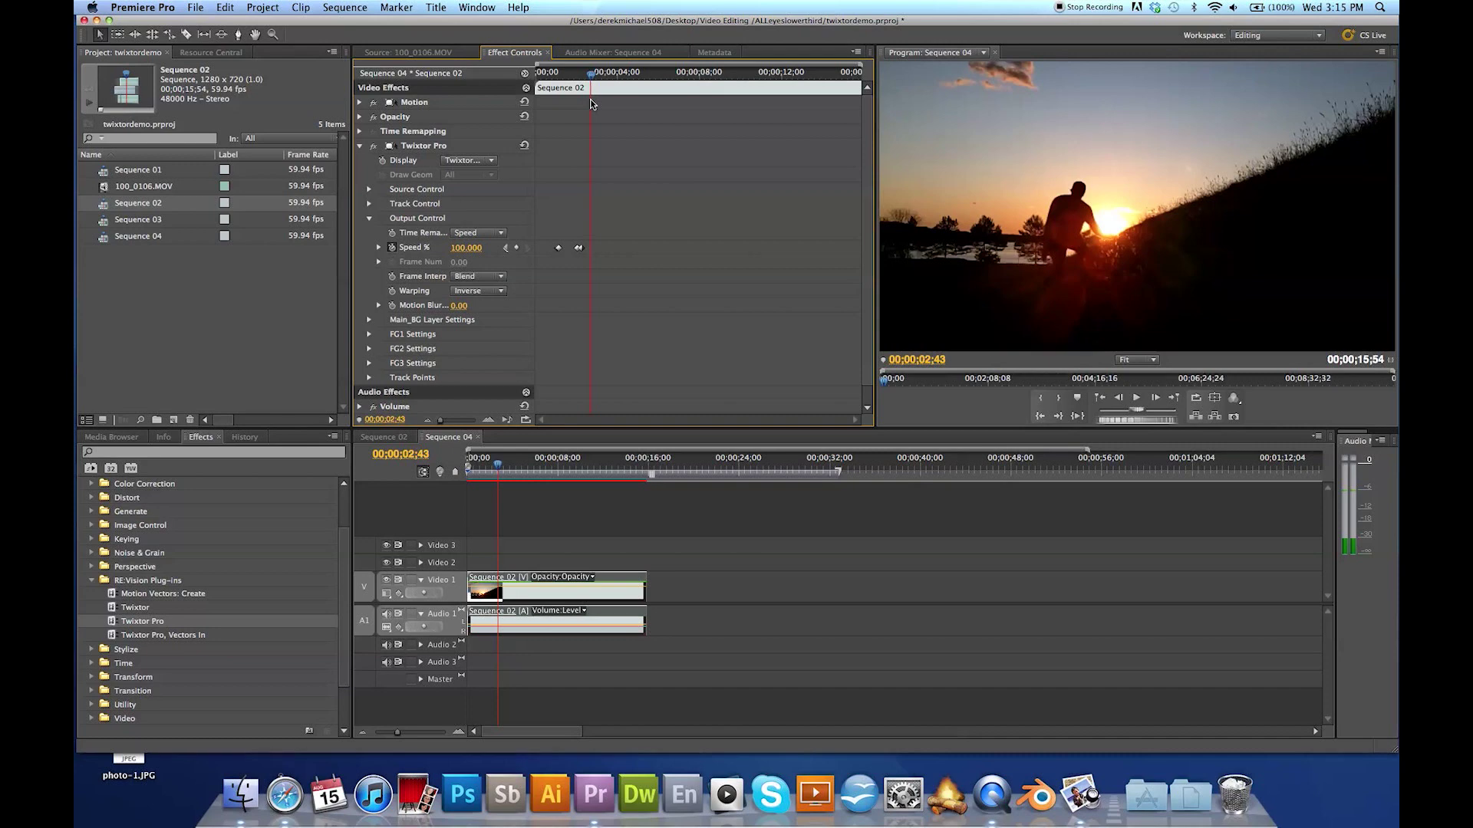
pyautogui.moveTo(590, 104); pyautogui.dragTo(589, 104)
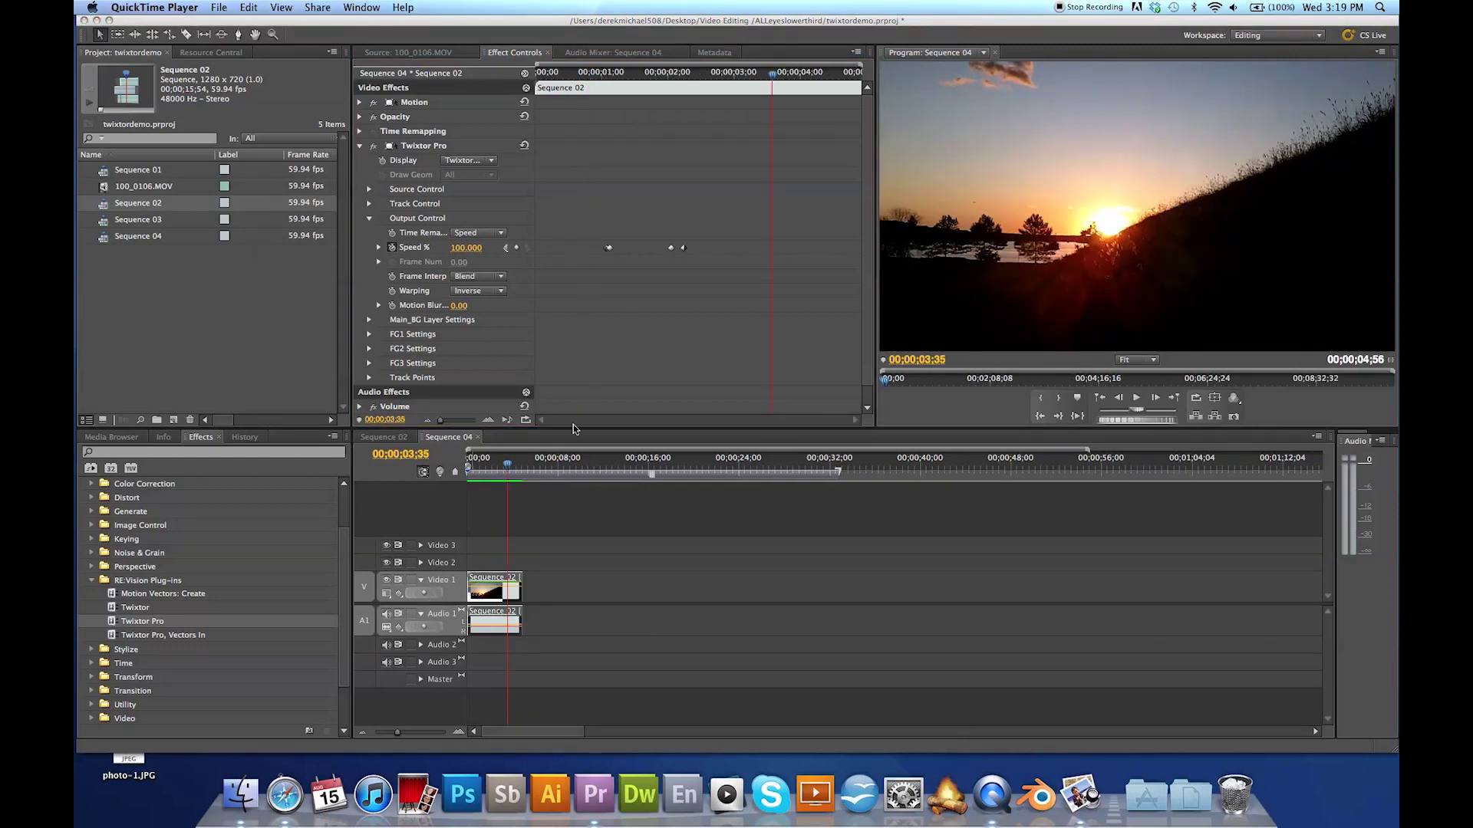
pyautogui.moveTo(510, 467); pyautogui.dragTo(468, 473)
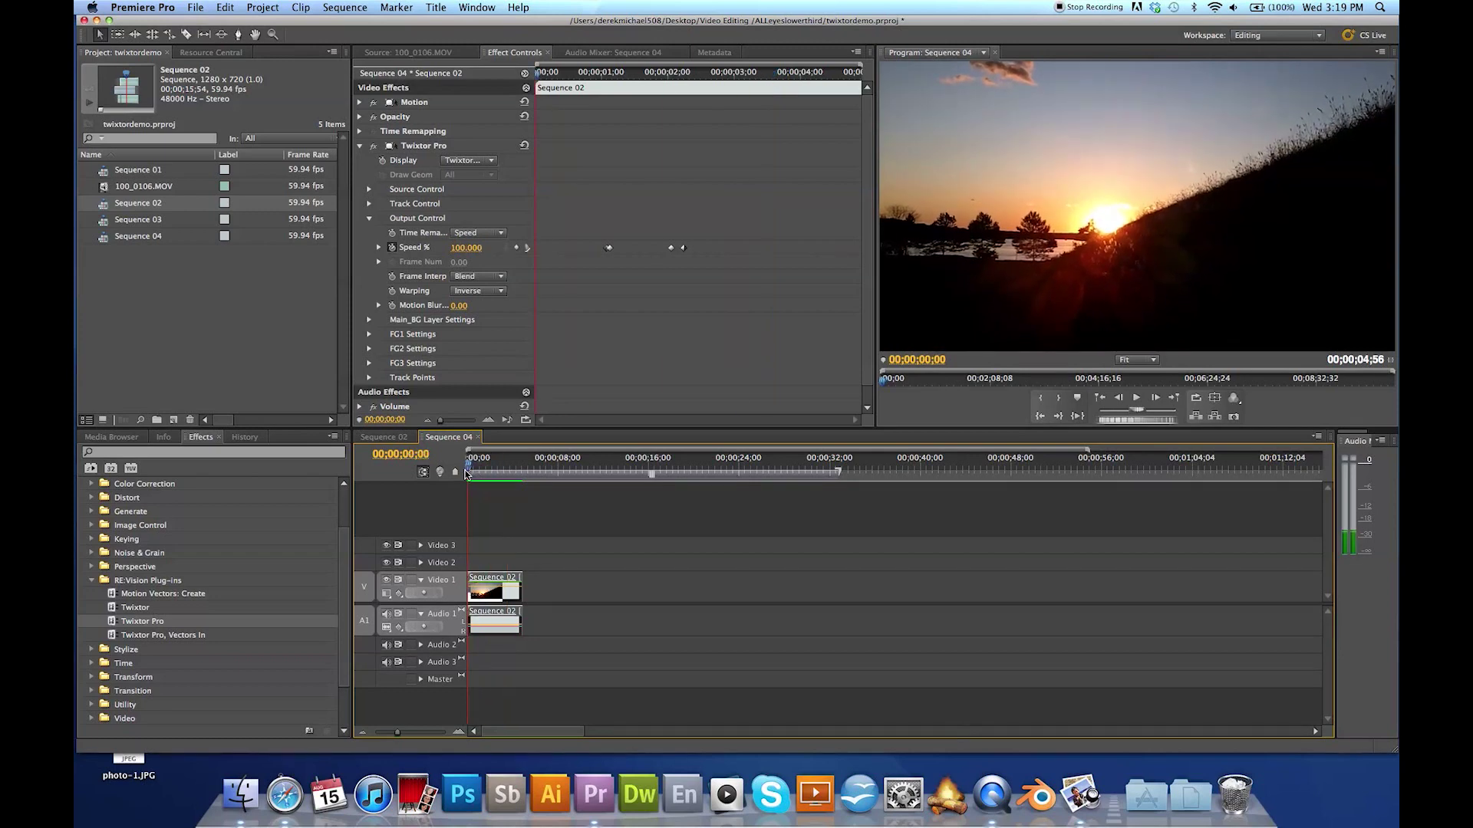
# Unlink the Sequence 02 clip and delete its audio track portion.
pyautogui.click(554, 625)
pyautogui.click(507, 615)
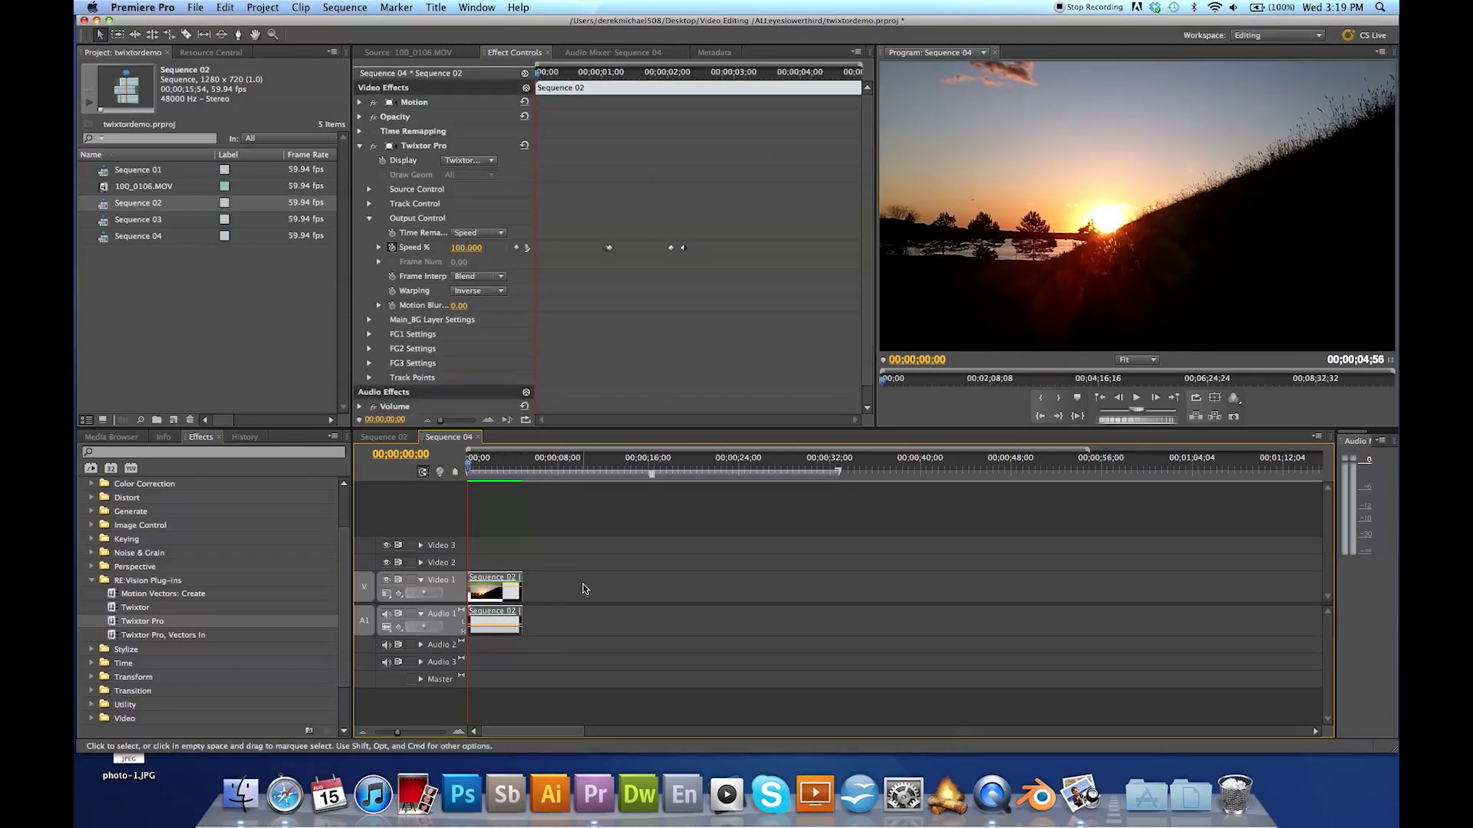
pyautogui.rightClick(505, 582)
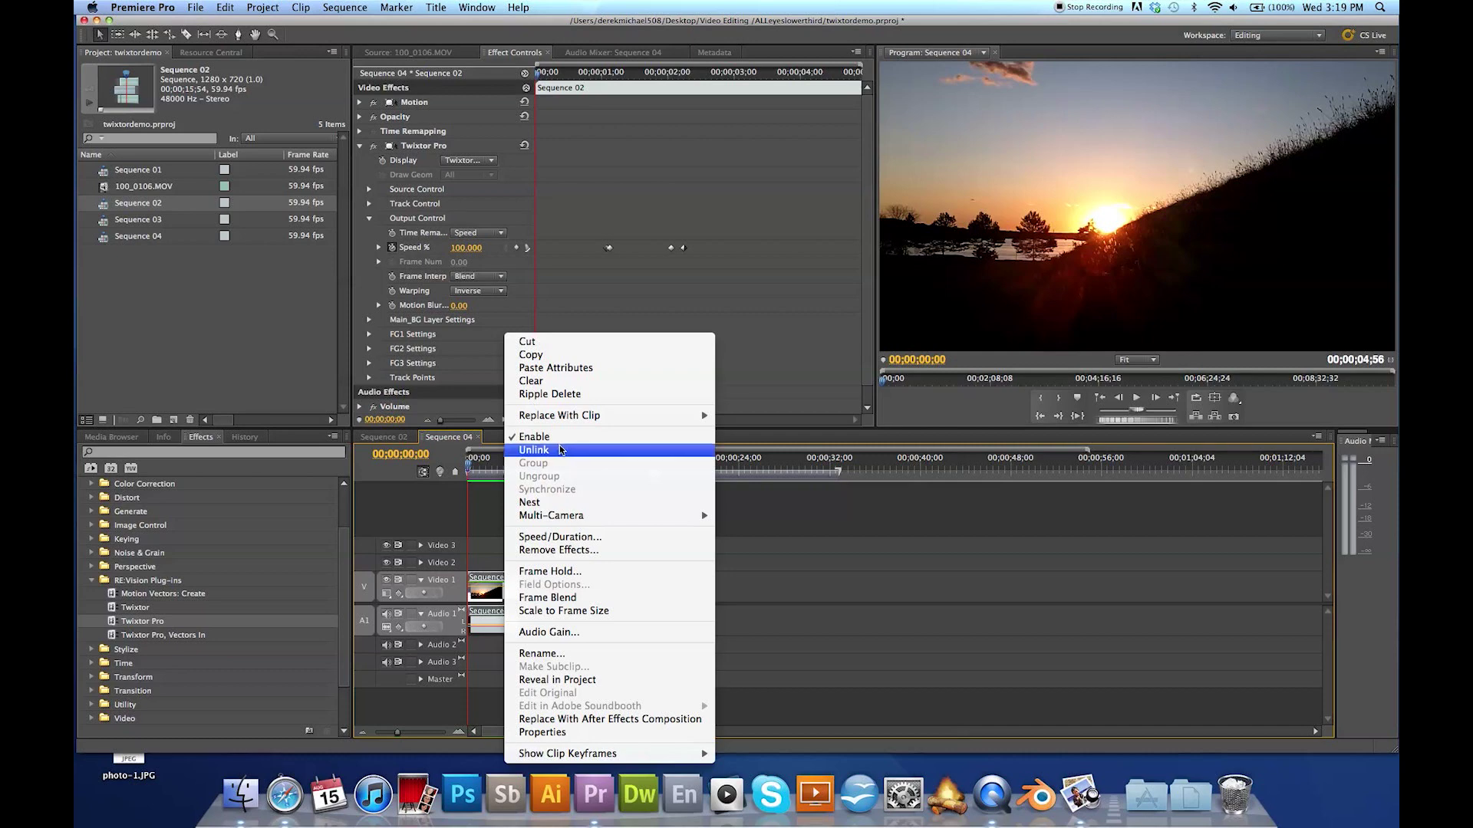
pyautogui.click(535, 450)
pyautogui.click(508, 614)
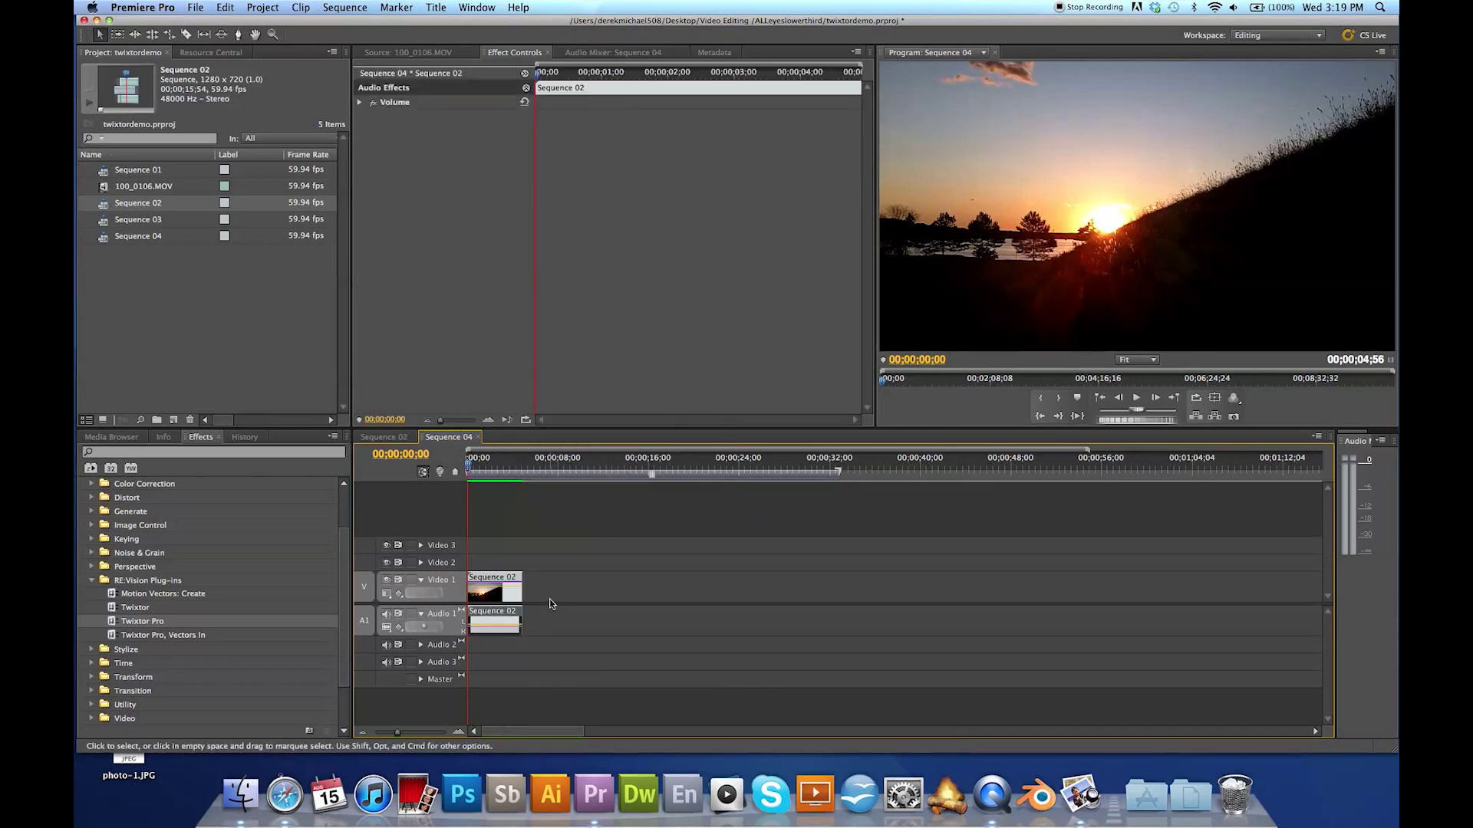
pyautogui.press('Delete')
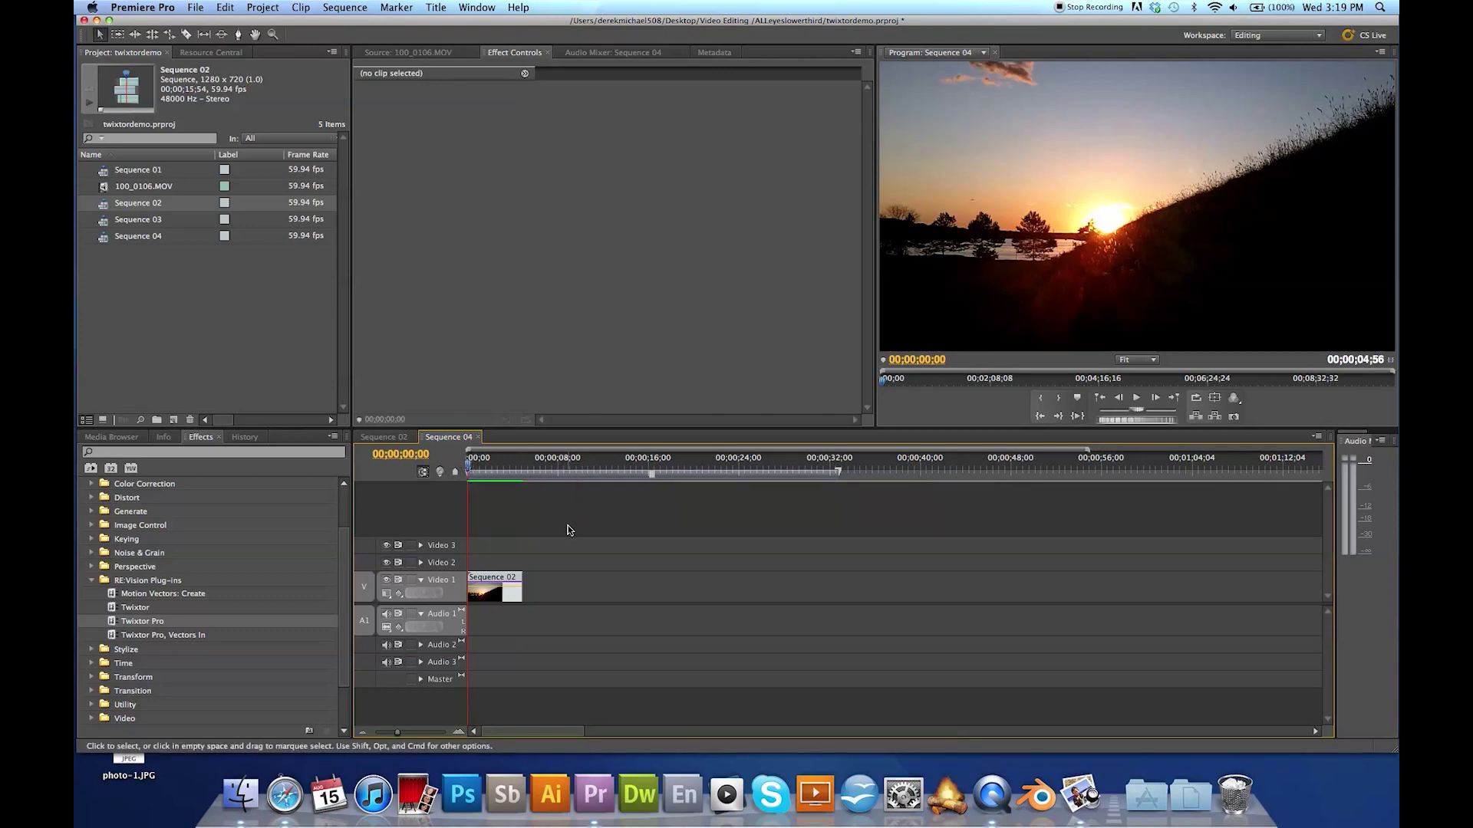
# Play back the Twixtor-slowed clip and scrub to the flip frame.
pyautogui.press('space')
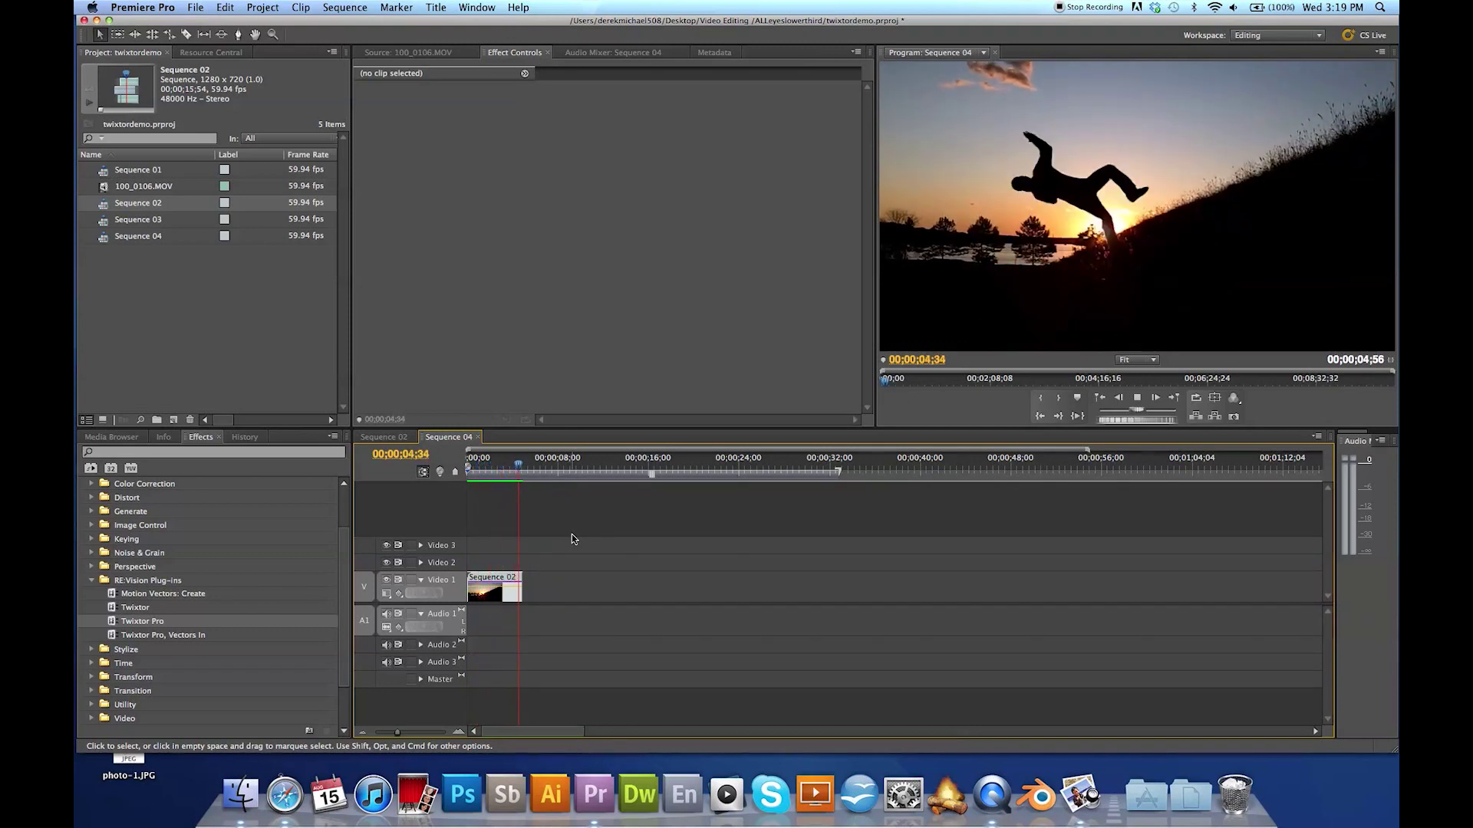
pyautogui.press('space')
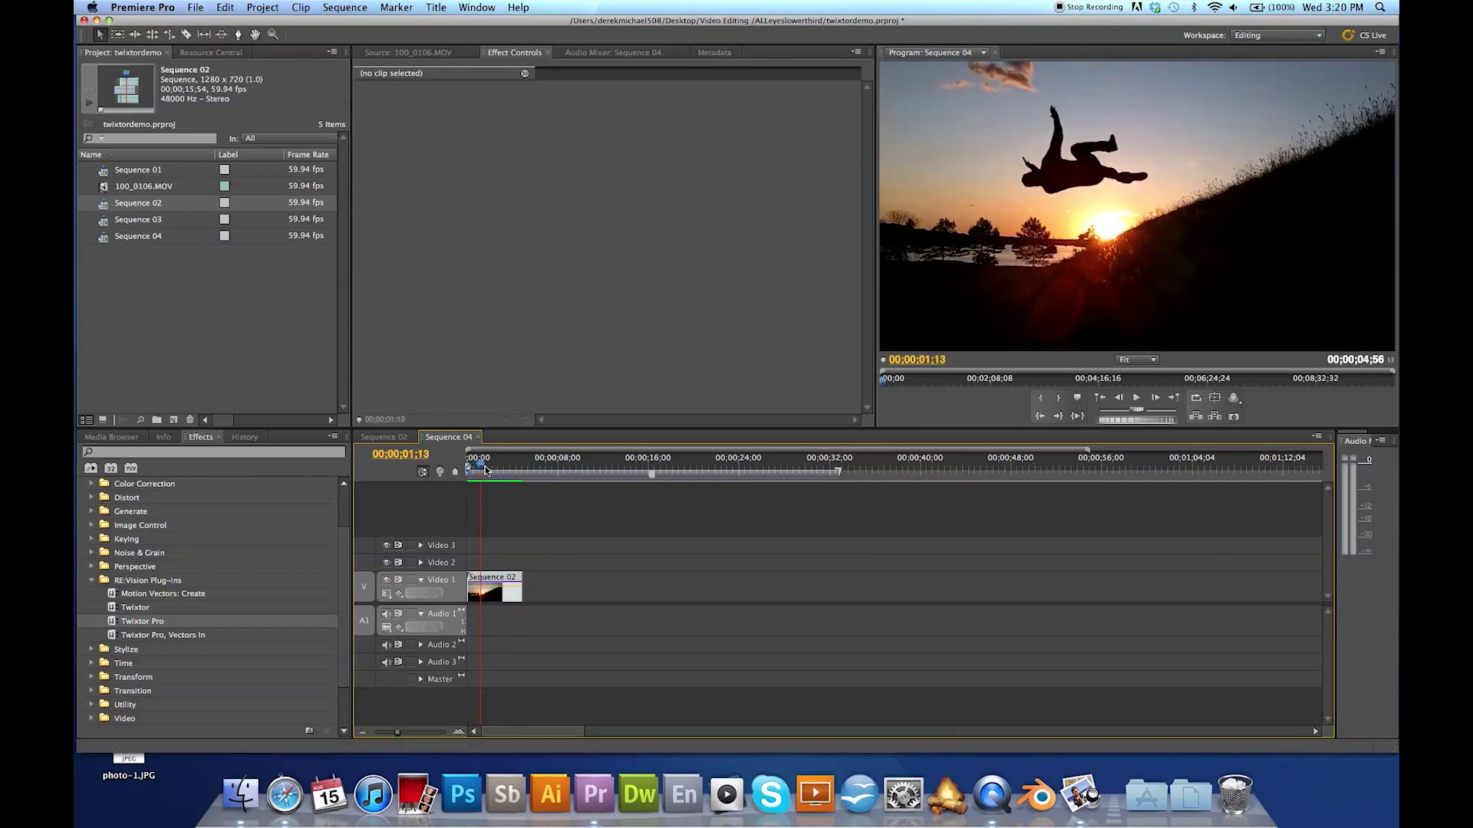
pyautogui.moveTo(499, 476); pyautogui.dragTo(471, 479)
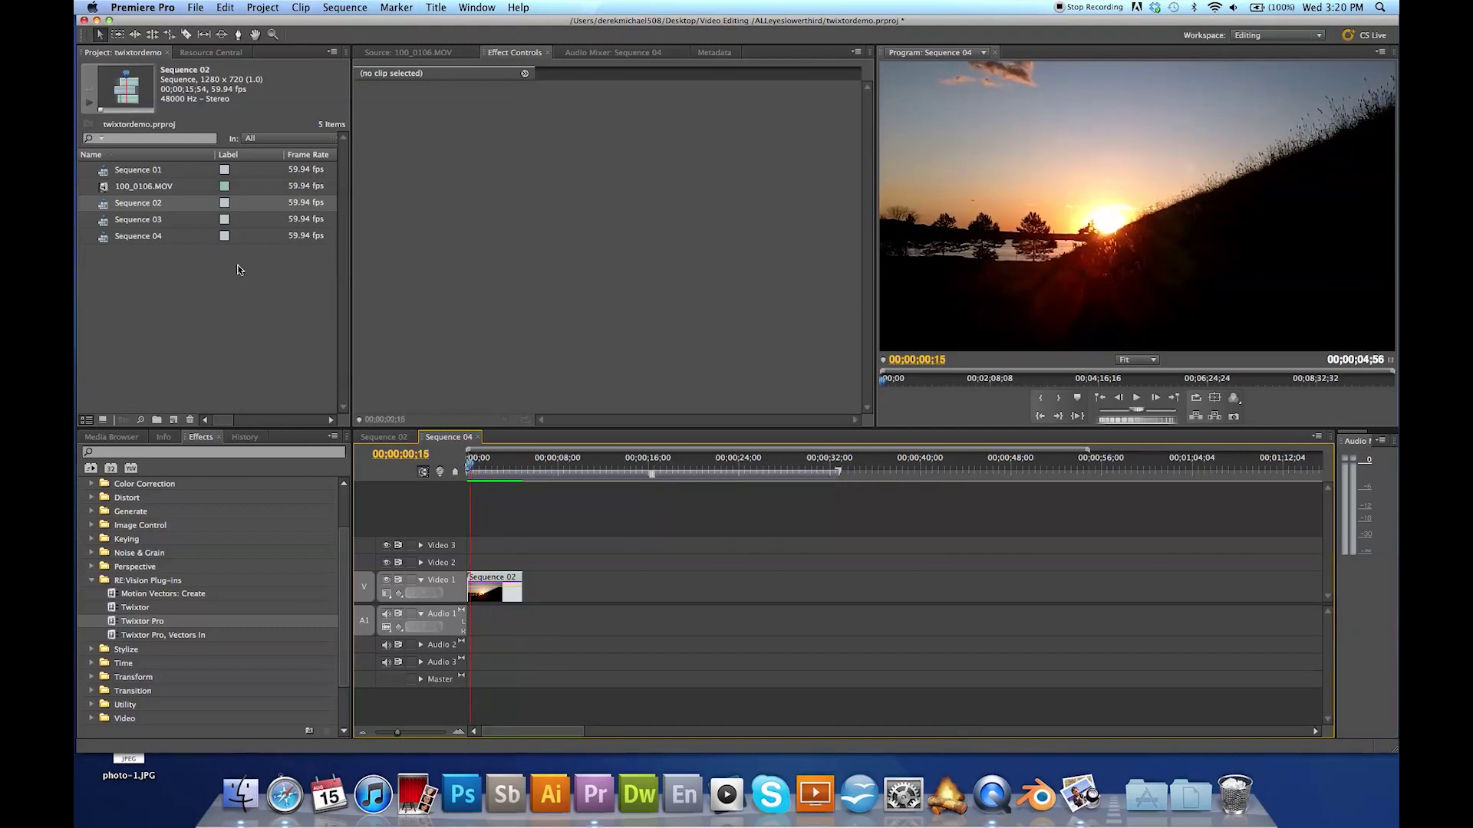
# Add 100_0106.MOV after the nested clip, starting just before the flip.
pyautogui.click(115, 187)
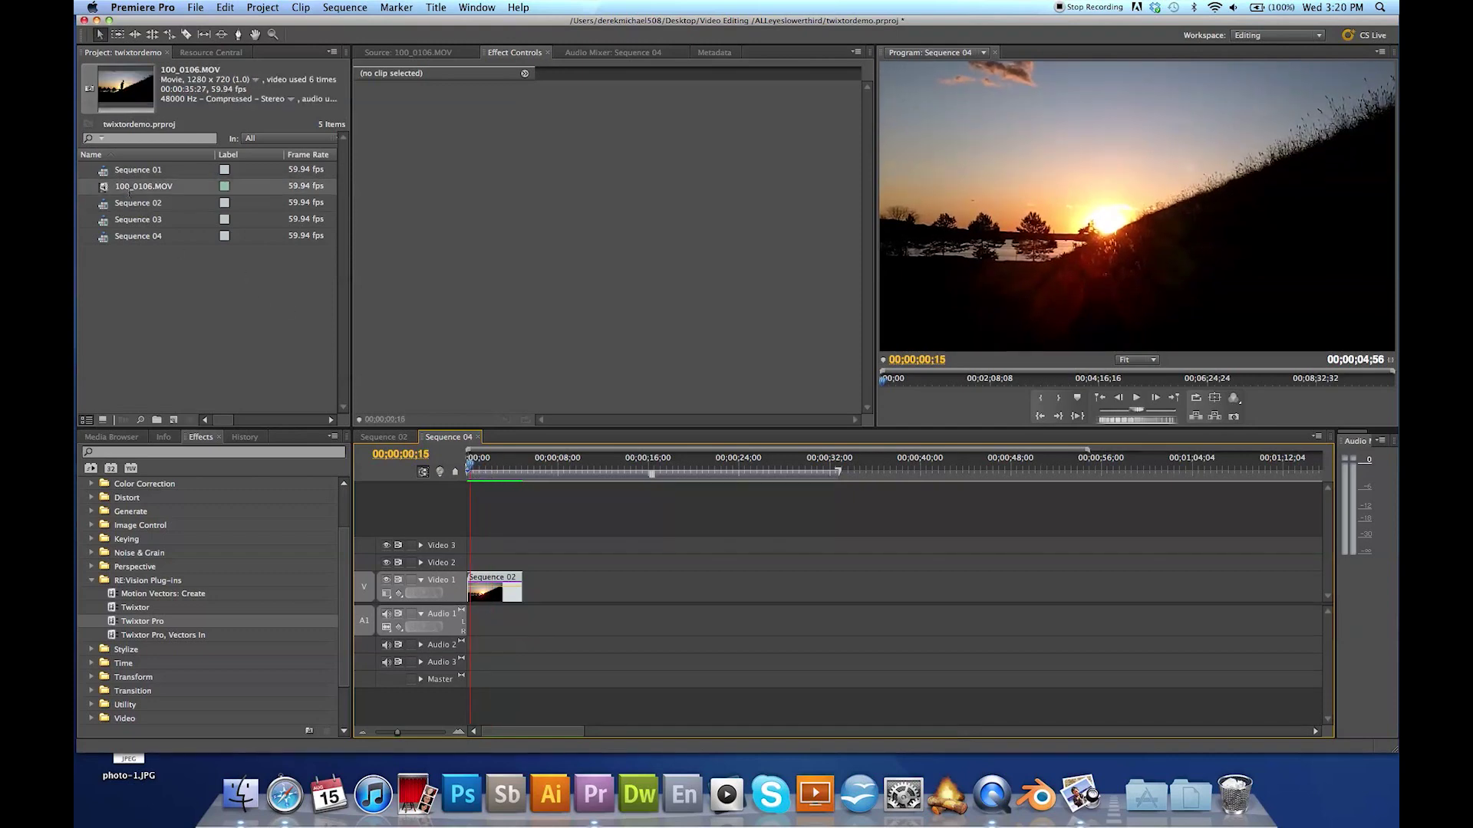
pyautogui.moveTo(111, 190); pyautogui.dragTo(614, 592)
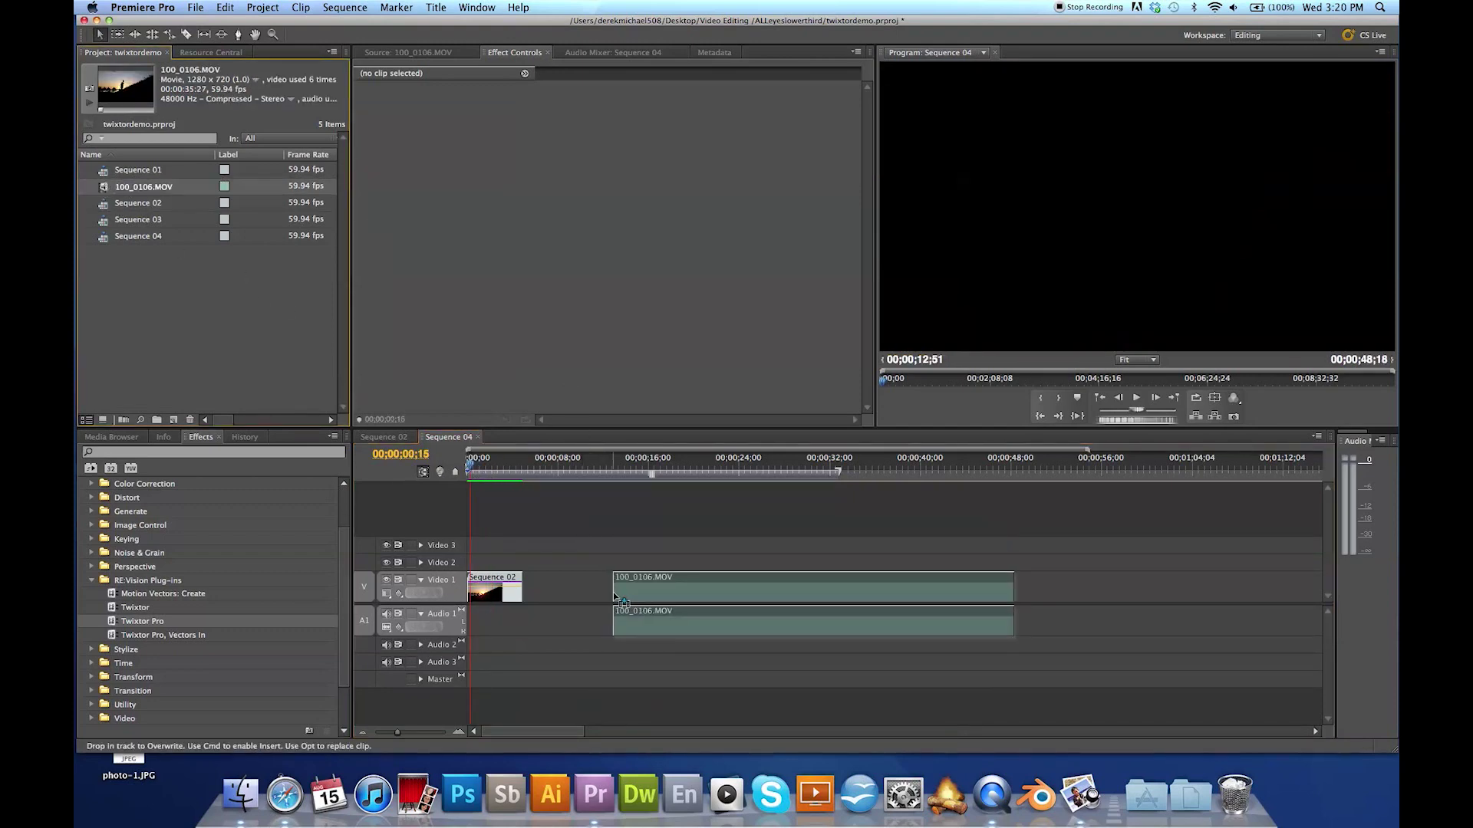
pyautogui.moveTo(621, 469); pyautogui.dragTo(778, 498)
pyautogui.moveTo(676, 589); pyautogui.dragTo(774, 599)
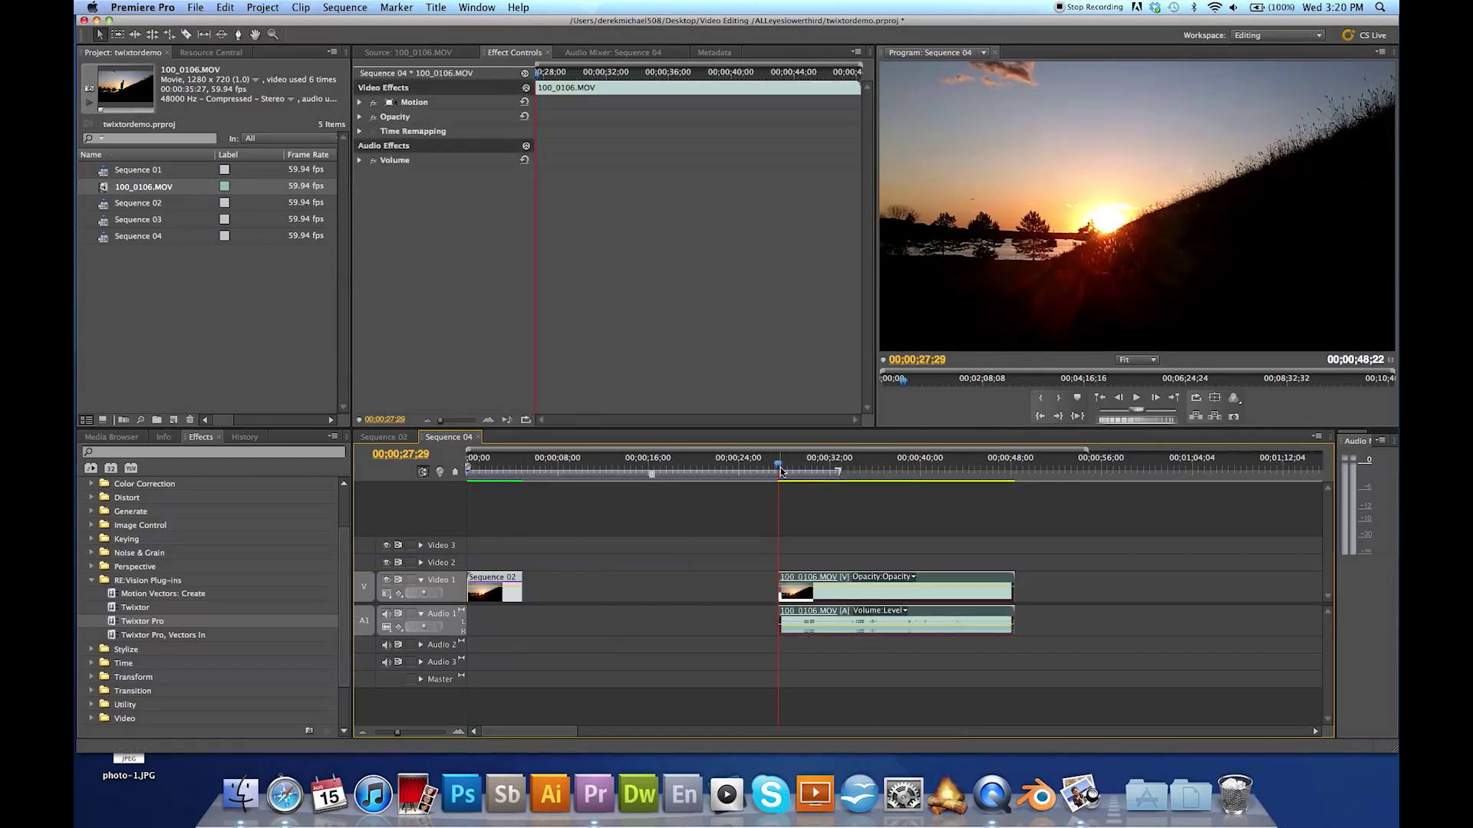
pyautogui.moveTo(779, 468); pyautogui.dragTo(825, 468)
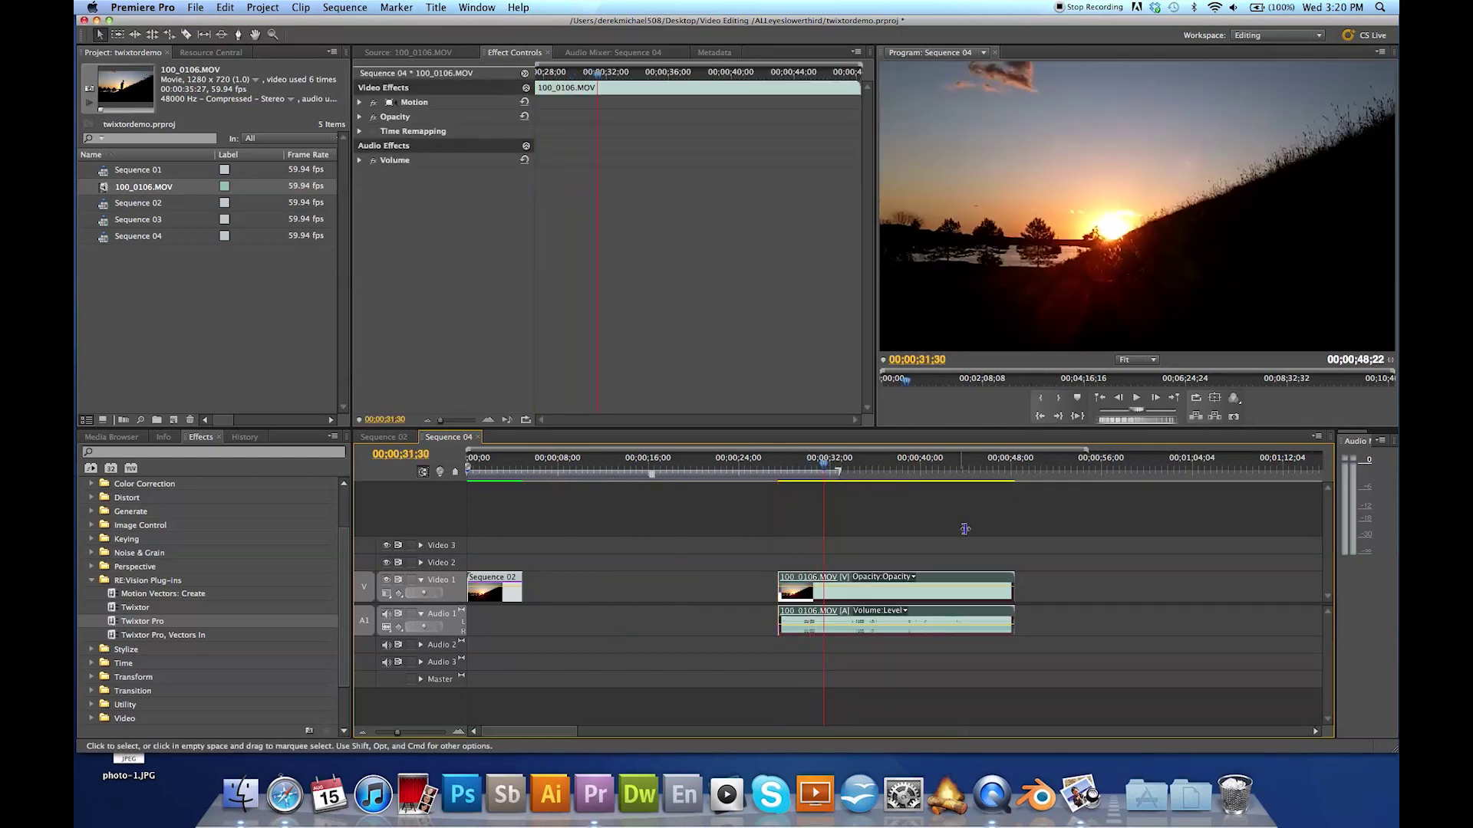
pyautogui.moveTo(780, 623); pyautogui.dragTo(824, 585)
pyautogui.click(849, 576)
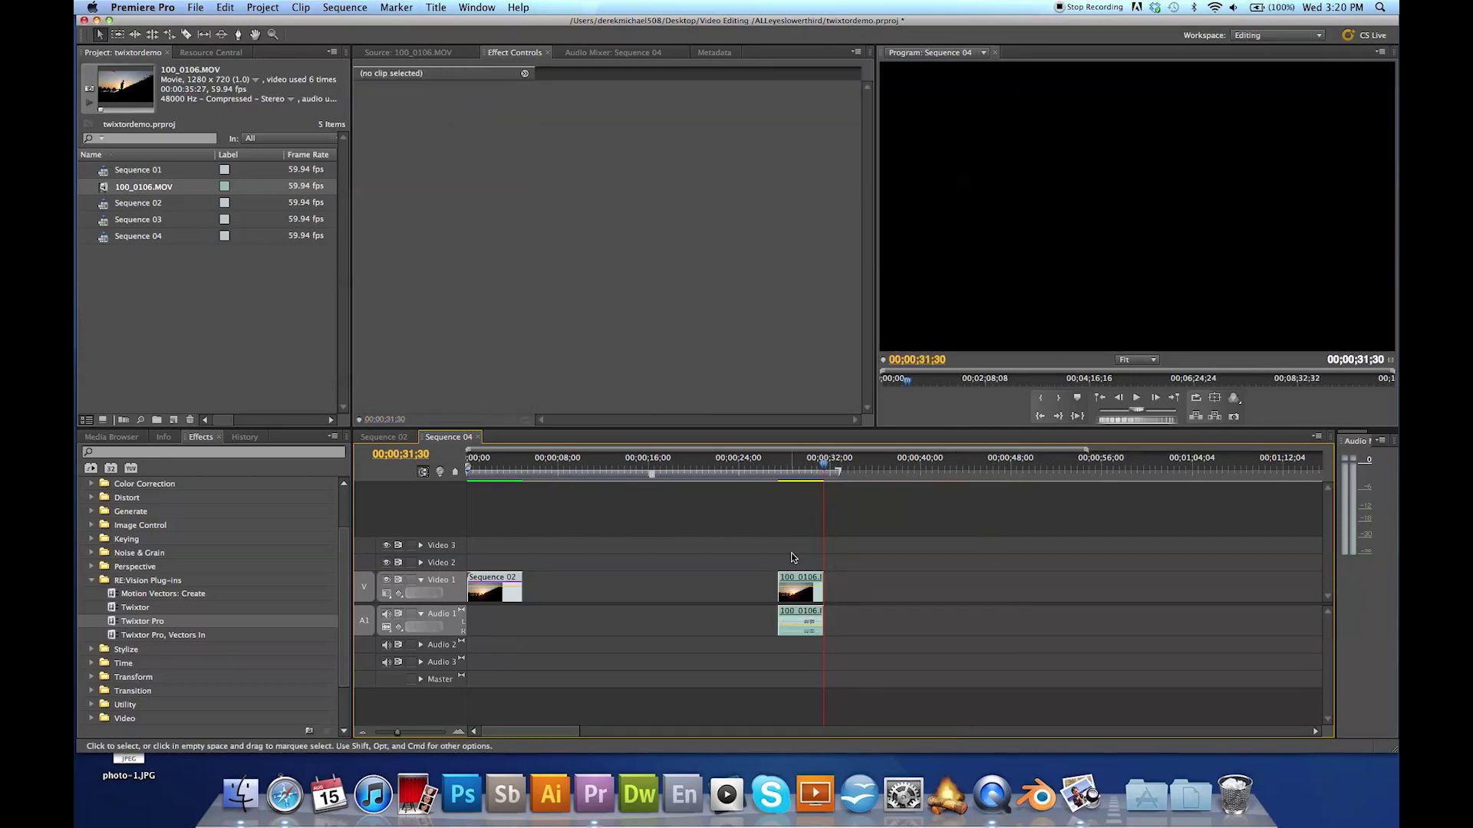
# Remove all existing effects from the new 100_0106 clip.
pyautogui.click(796, 585)
pyautogui.rightClick(796, 577)
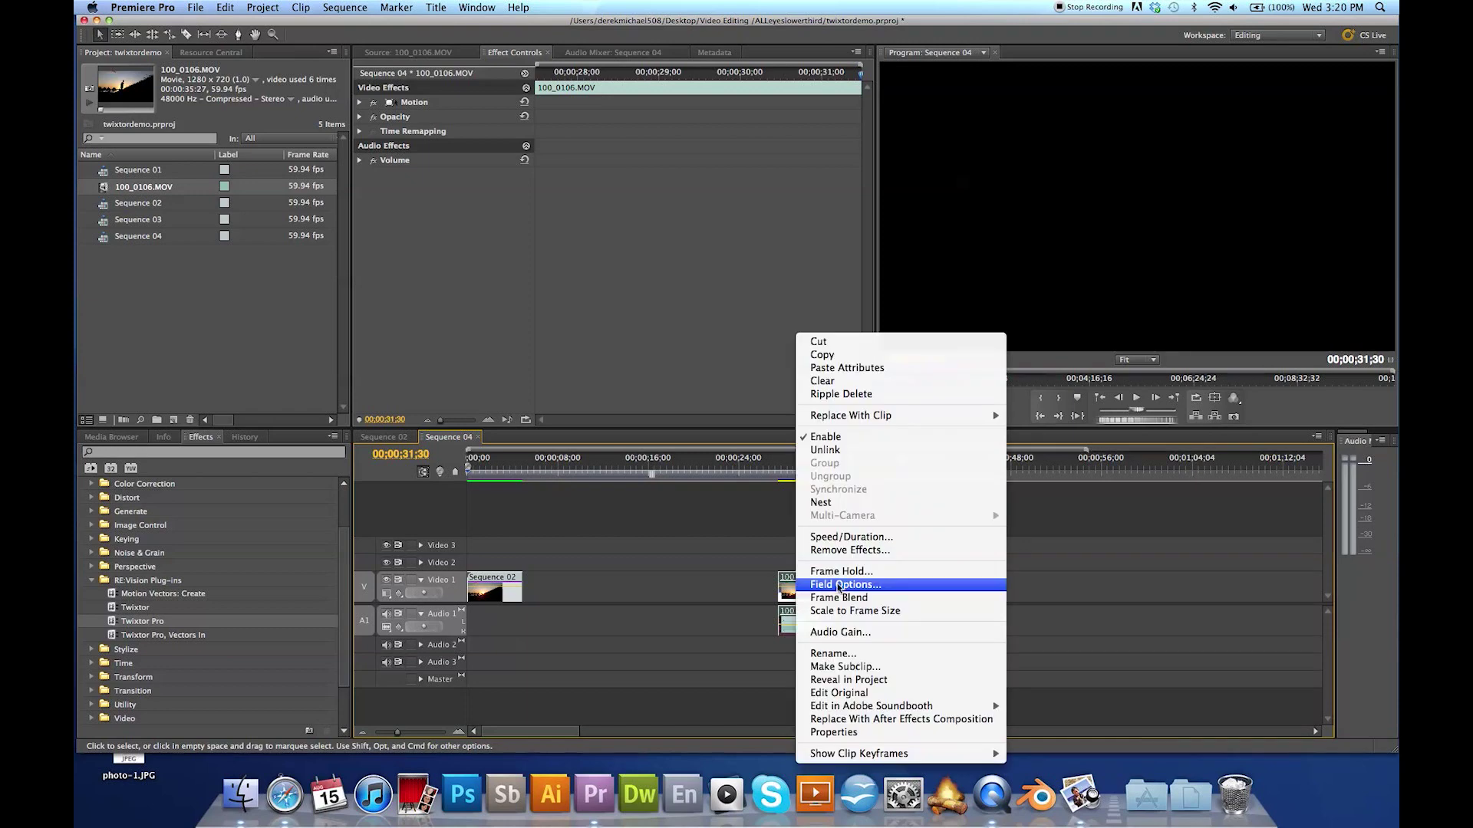
pyautogui.click(850, 550)
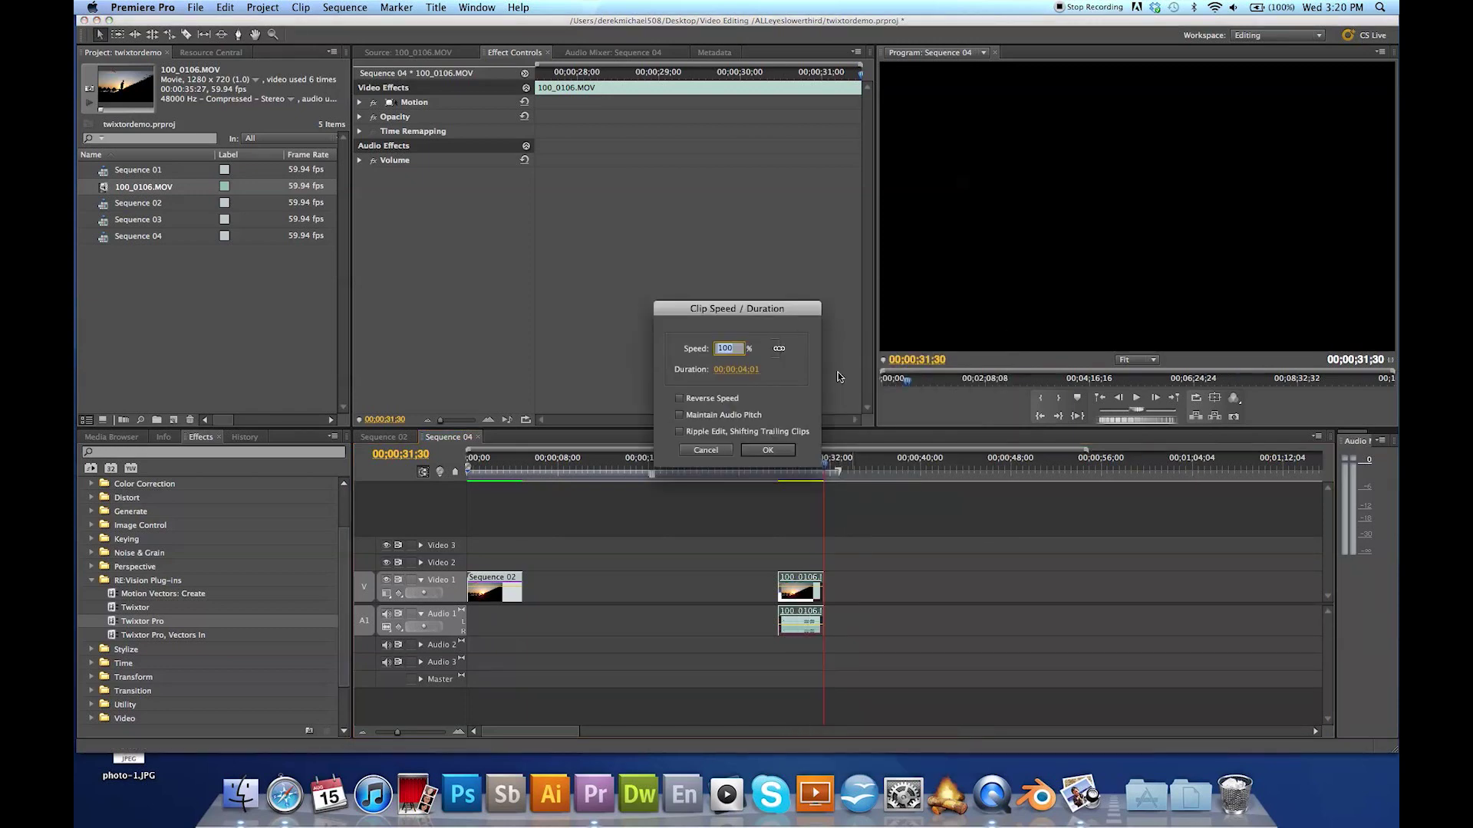
pyautogui.press('Return')
# Set the 100_0106 clip's speed to 10% and scrub to the jump.
pyautogui.rightClick(815, 585)
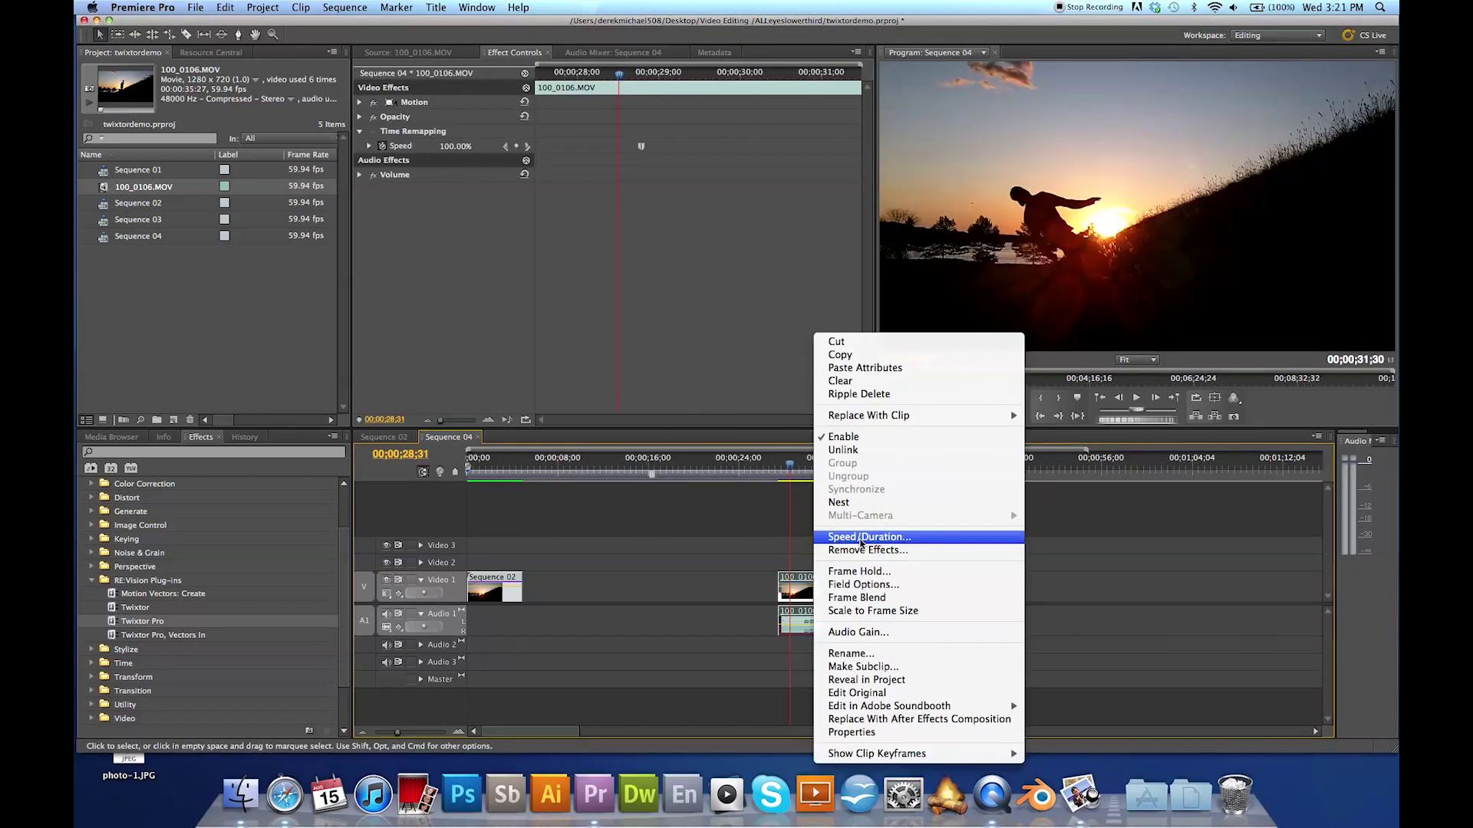
pyautogui.click(862, 540)
pyautogui.write('10')
pyautogui.press('Return')
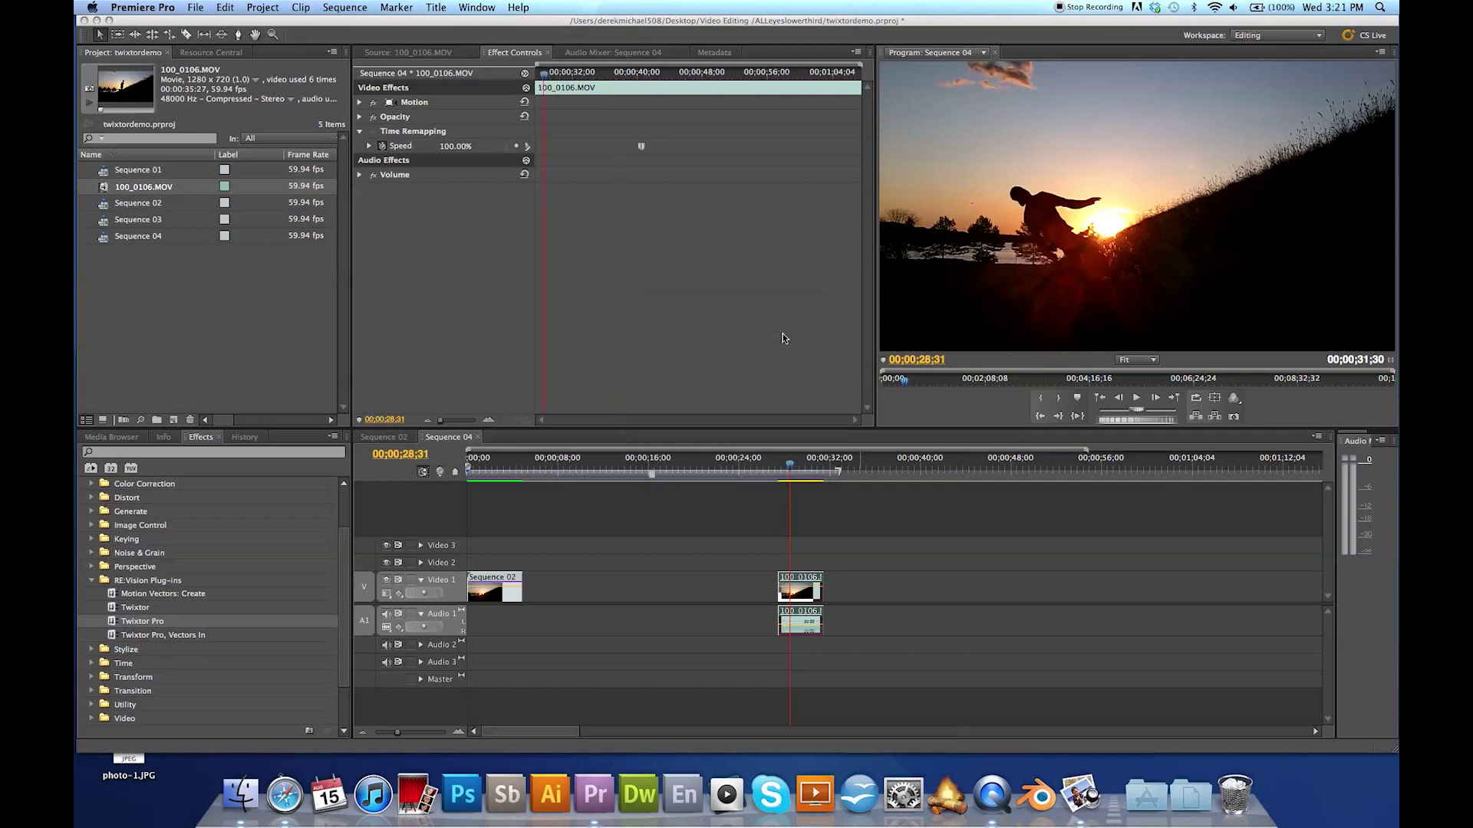
pyautogui.click(798, 466)
pyautogui.moveTo(798, 466); pyautogui.dragTo(924, 488)
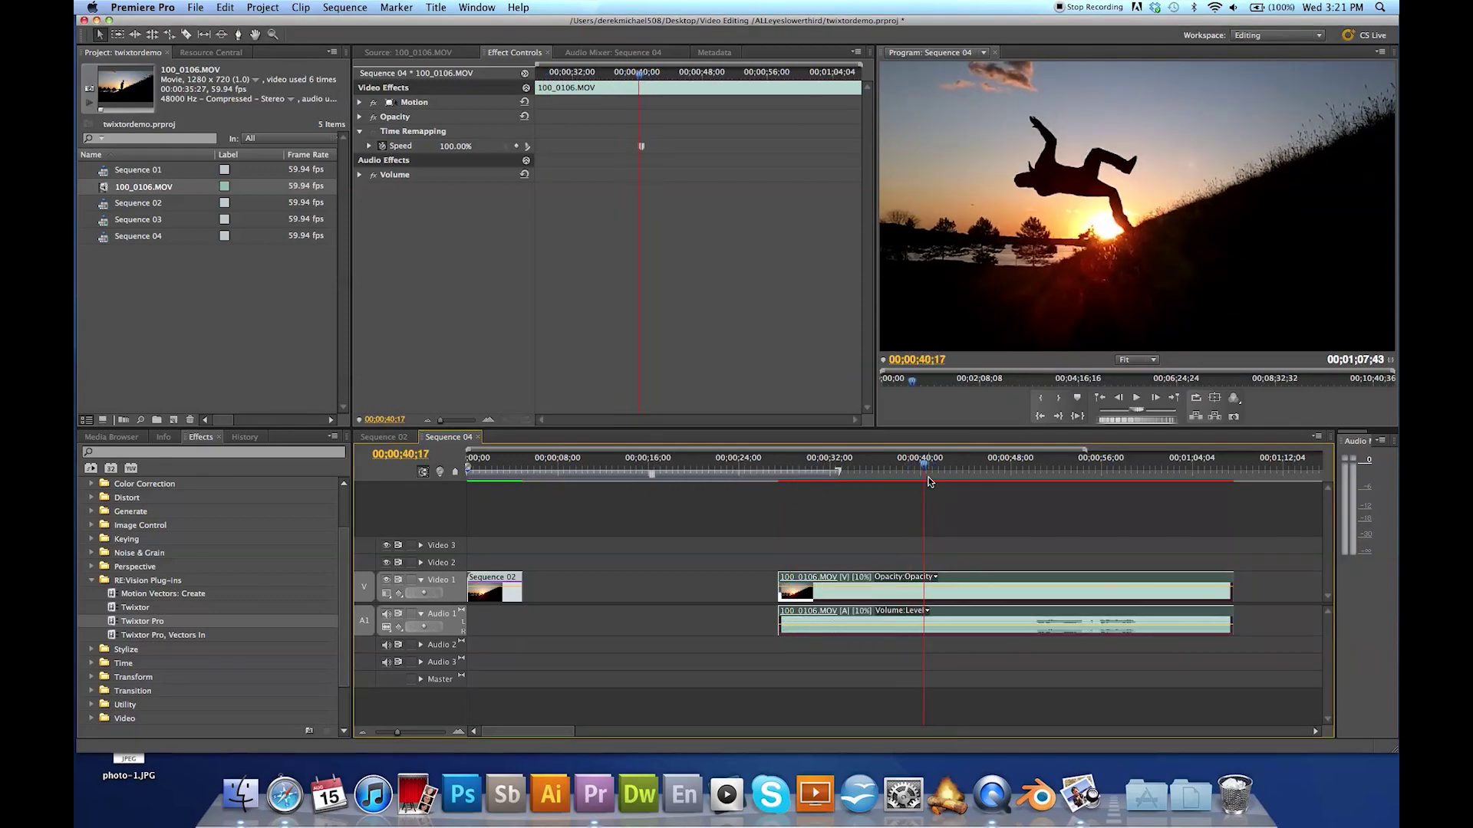
# Set the work area to 37;32–49;15 over the 10% clip's backflip and render a preview.
pyautogui.press('space')
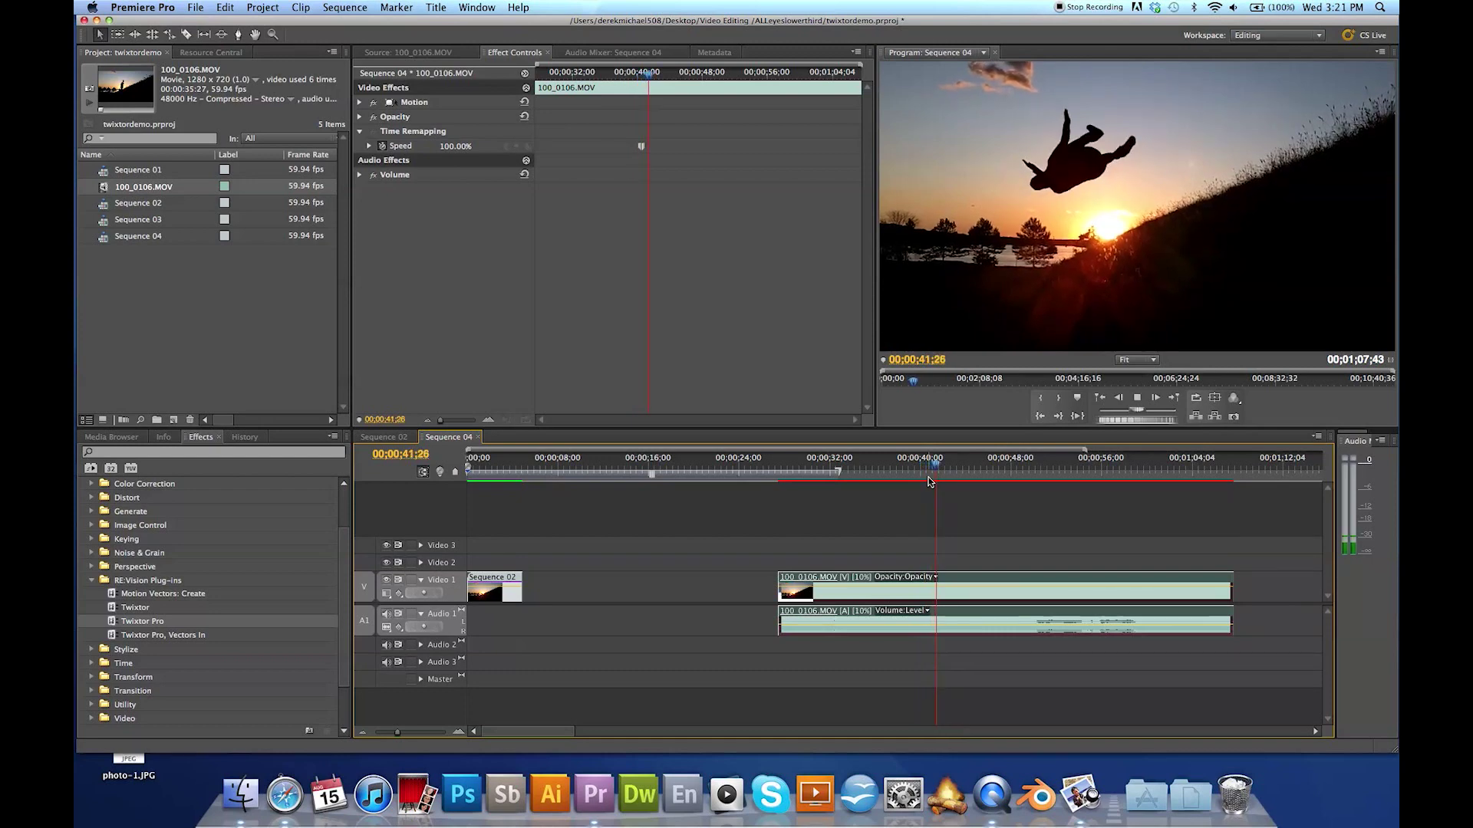
pyautogui.press('space')
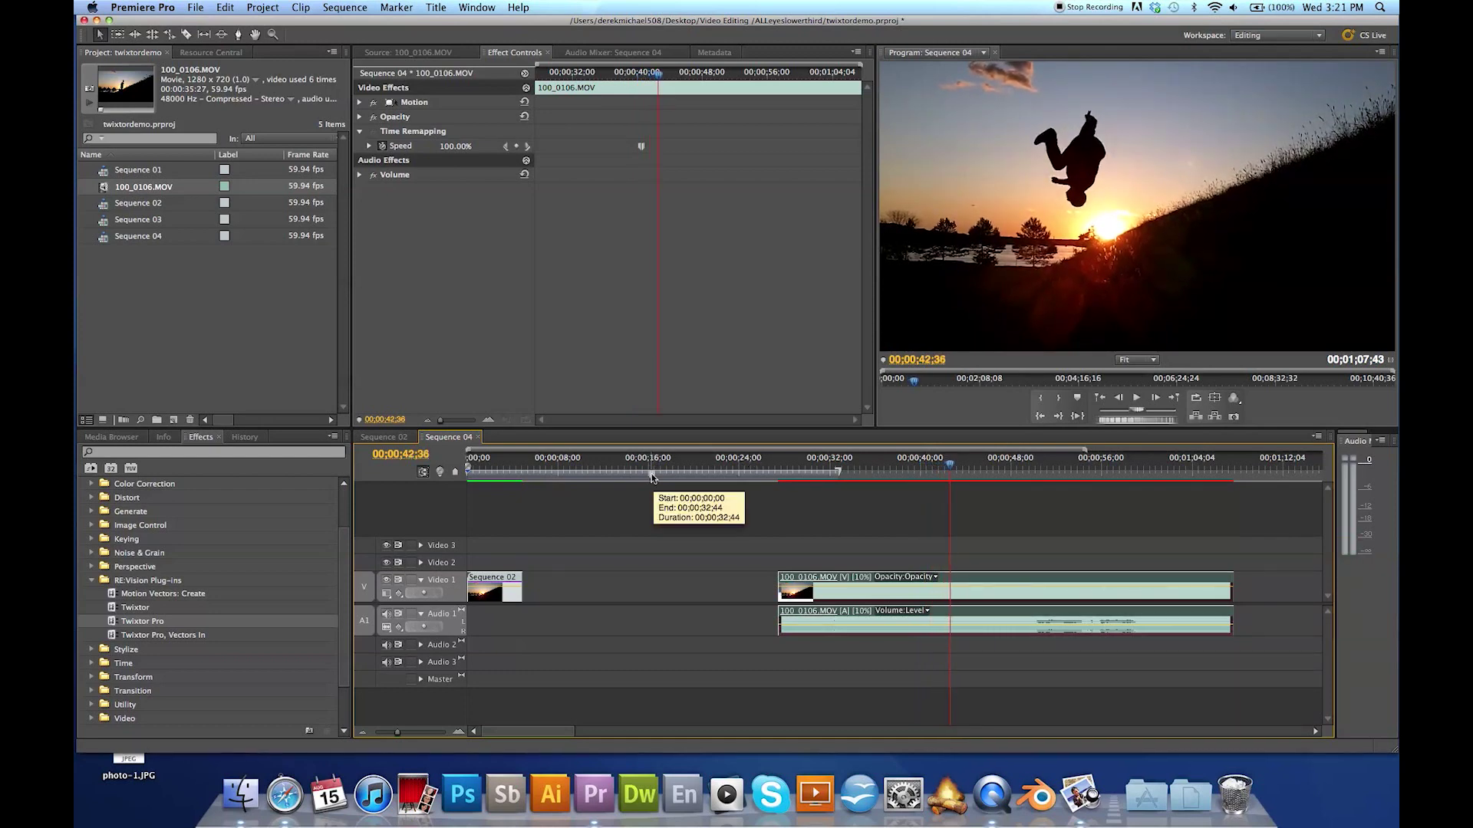
pyautogui.moveTo(651, 472); pyautogui.dragTo(975, 472)
pyautogui.moveTo(790, 471); pyautogui.dragTo(892, 472)
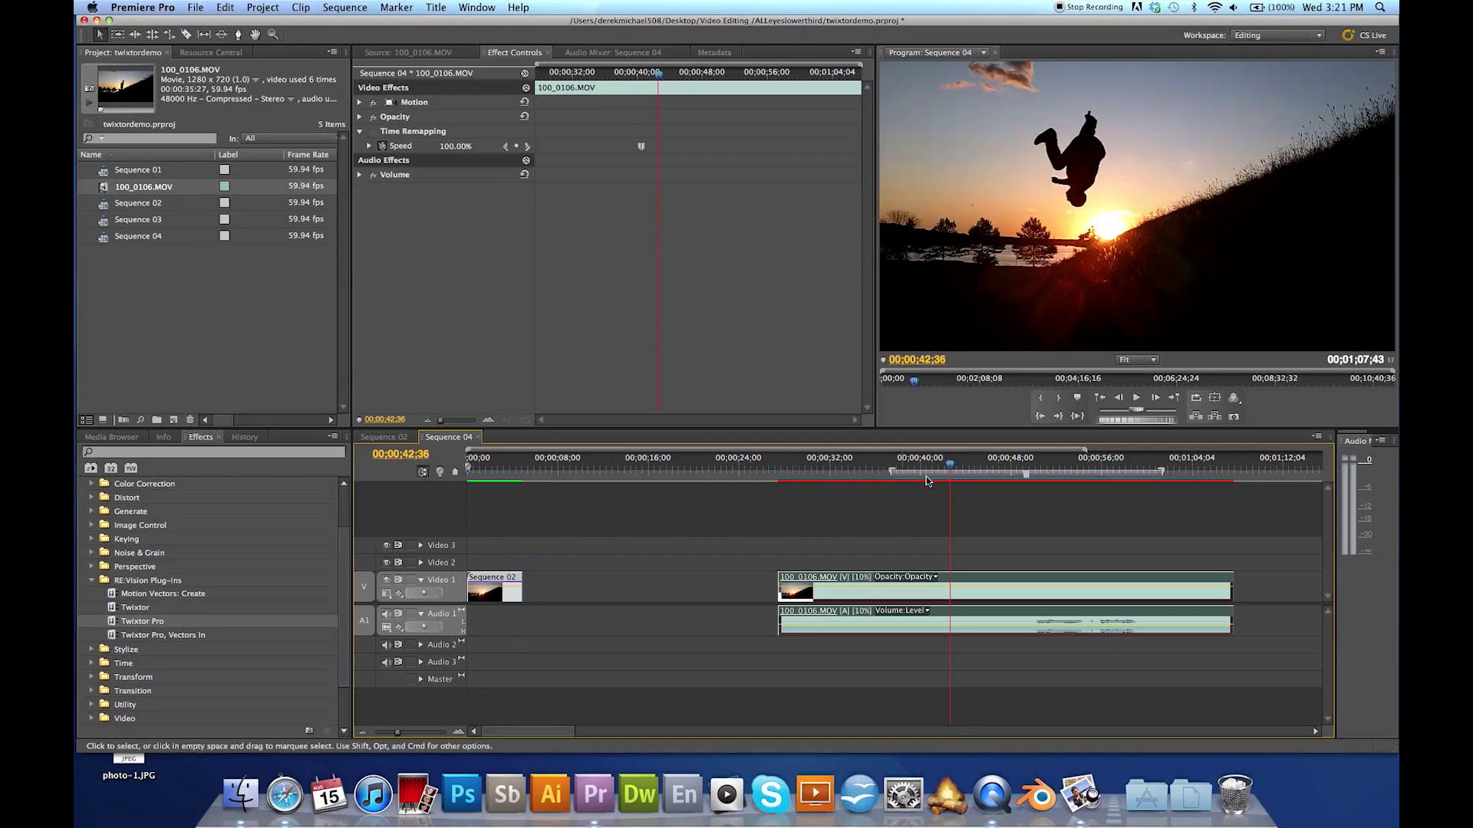
pyautogui.moveTo(1162, 472); pyautogui.dragTo(1026, 478)
pyautogui.press('Return')
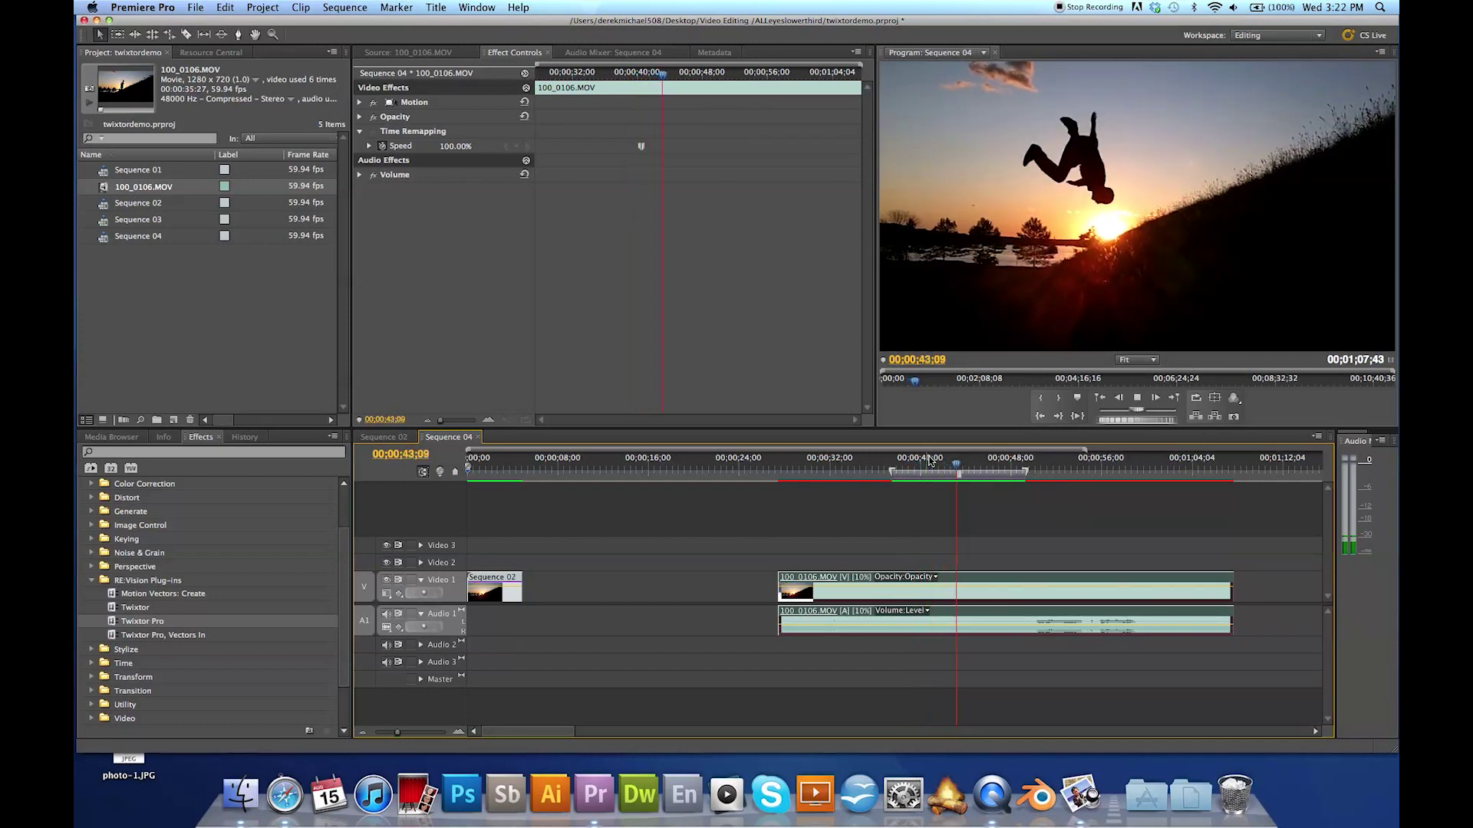
# Play the rendered 10% flip, then the Twixtor clip from the start, then the 10% flip again.
pyautogui.click(841, 480)
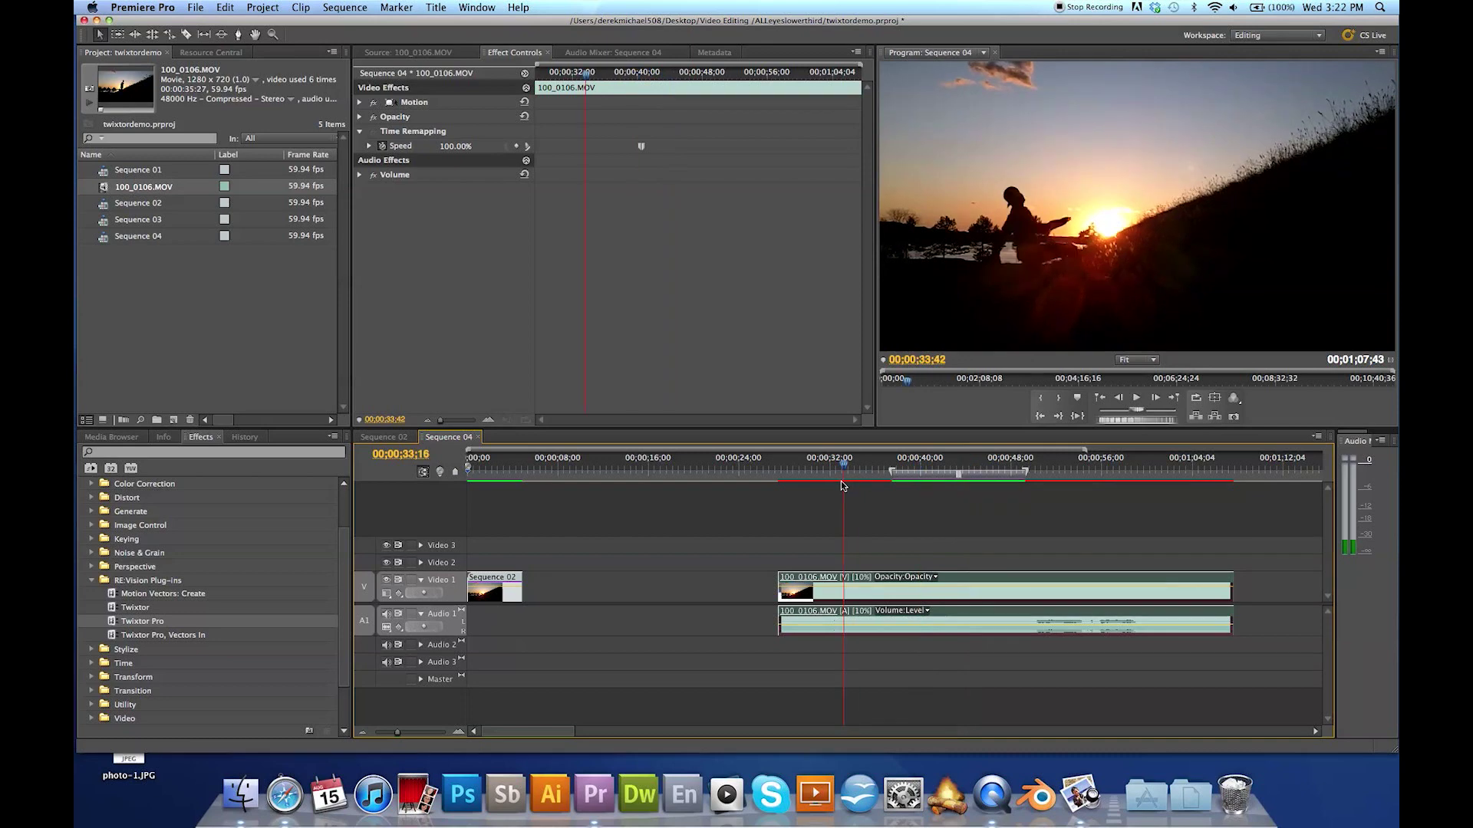
pyautogui.click(893, 466)
pyautogui.click(917, 464)
pyautogui.press('space')
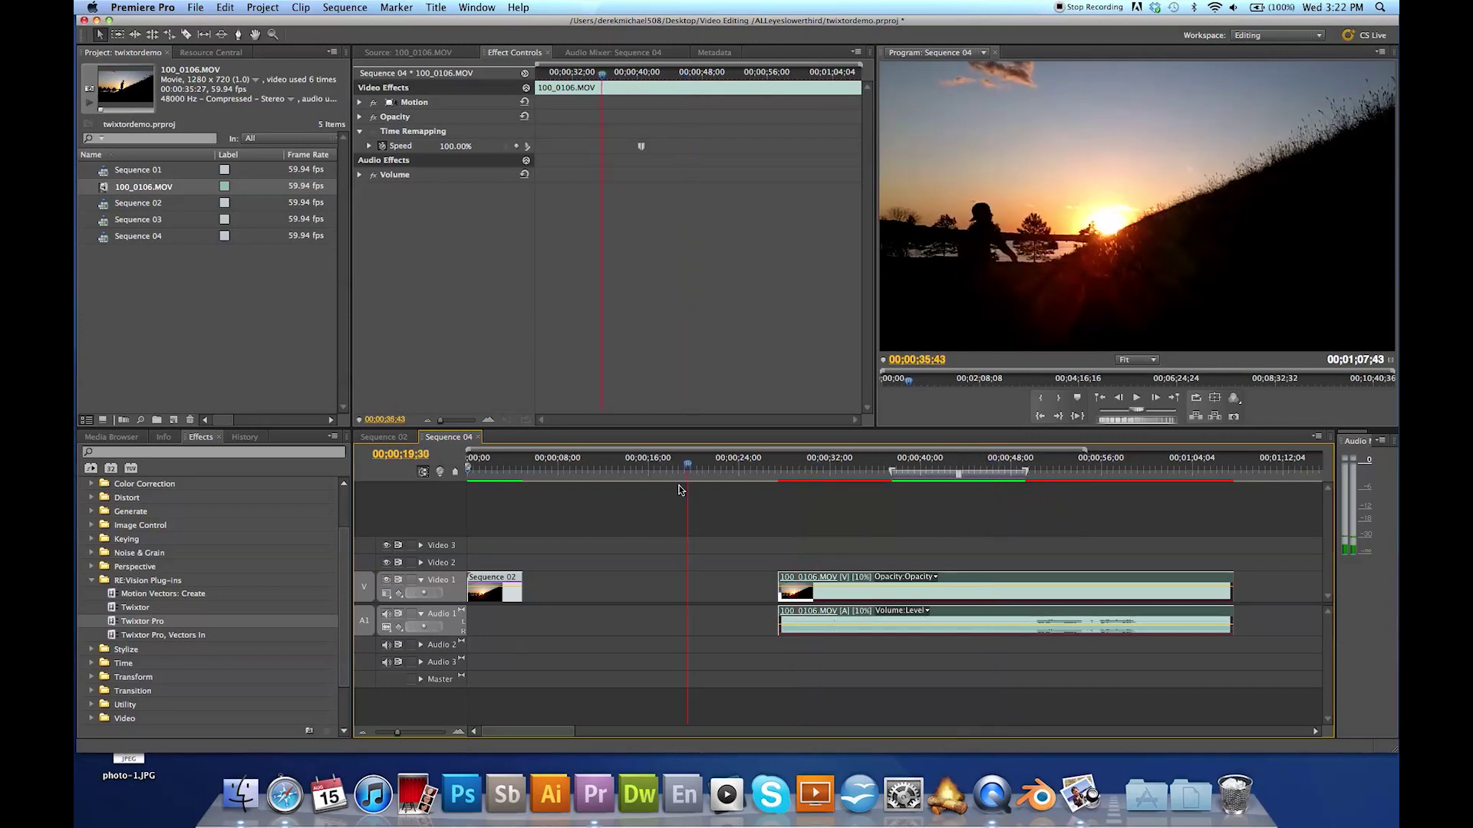
pyautogui.click(482, 467)
pyautogui.press('Home')
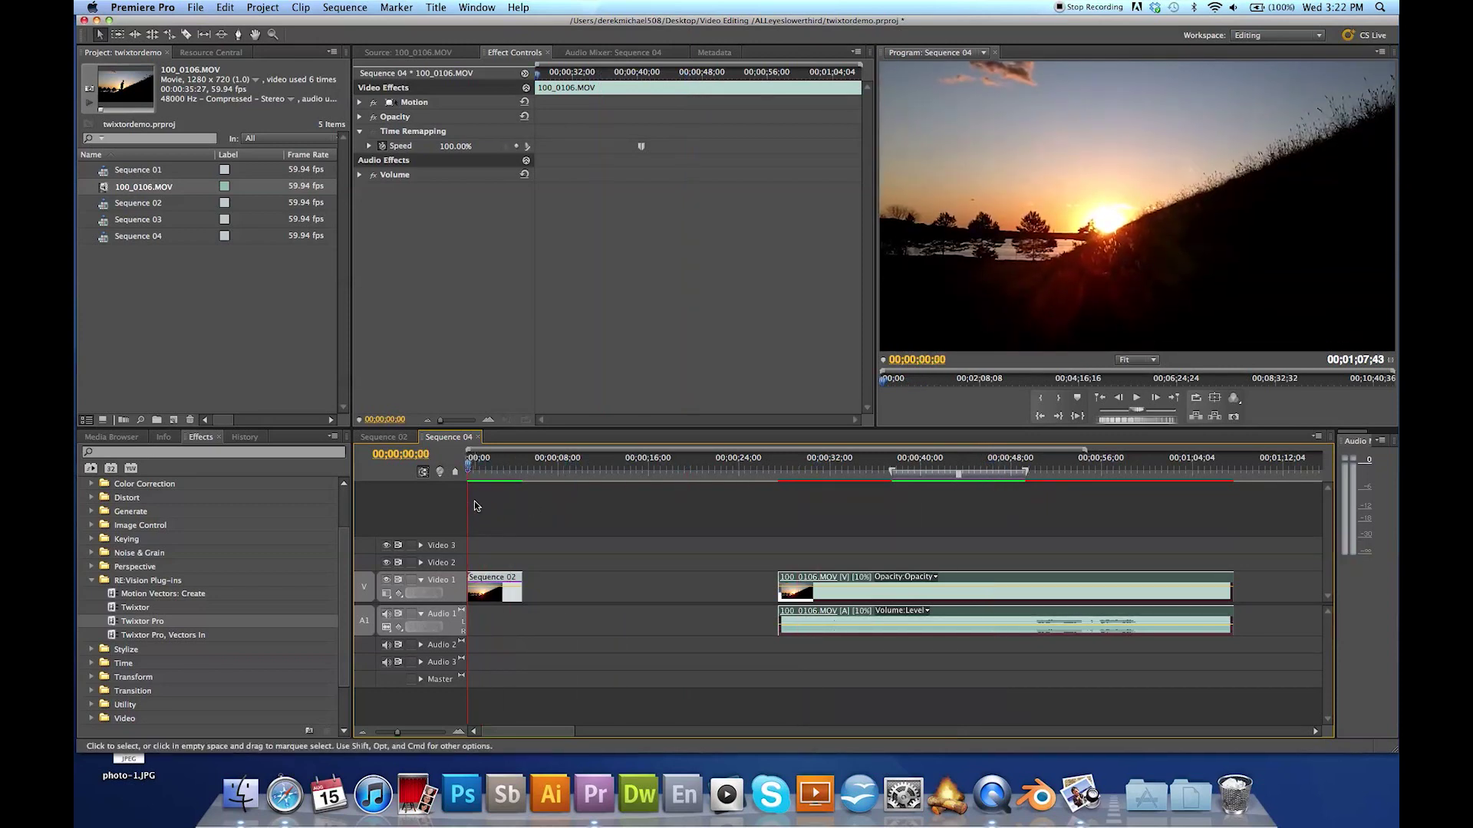
pyautogui.press('space')
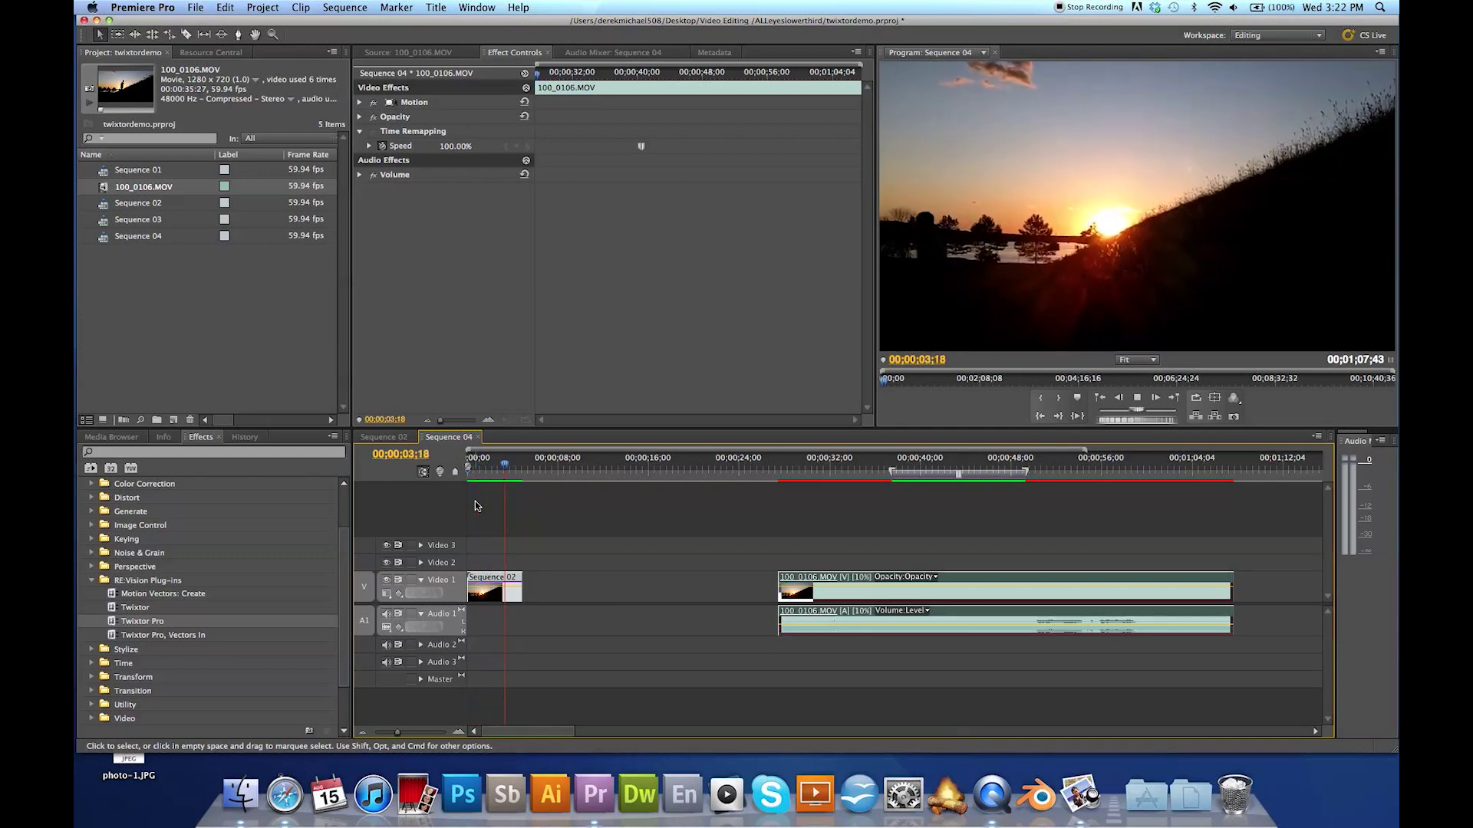
pyautogui.click(936, 459)
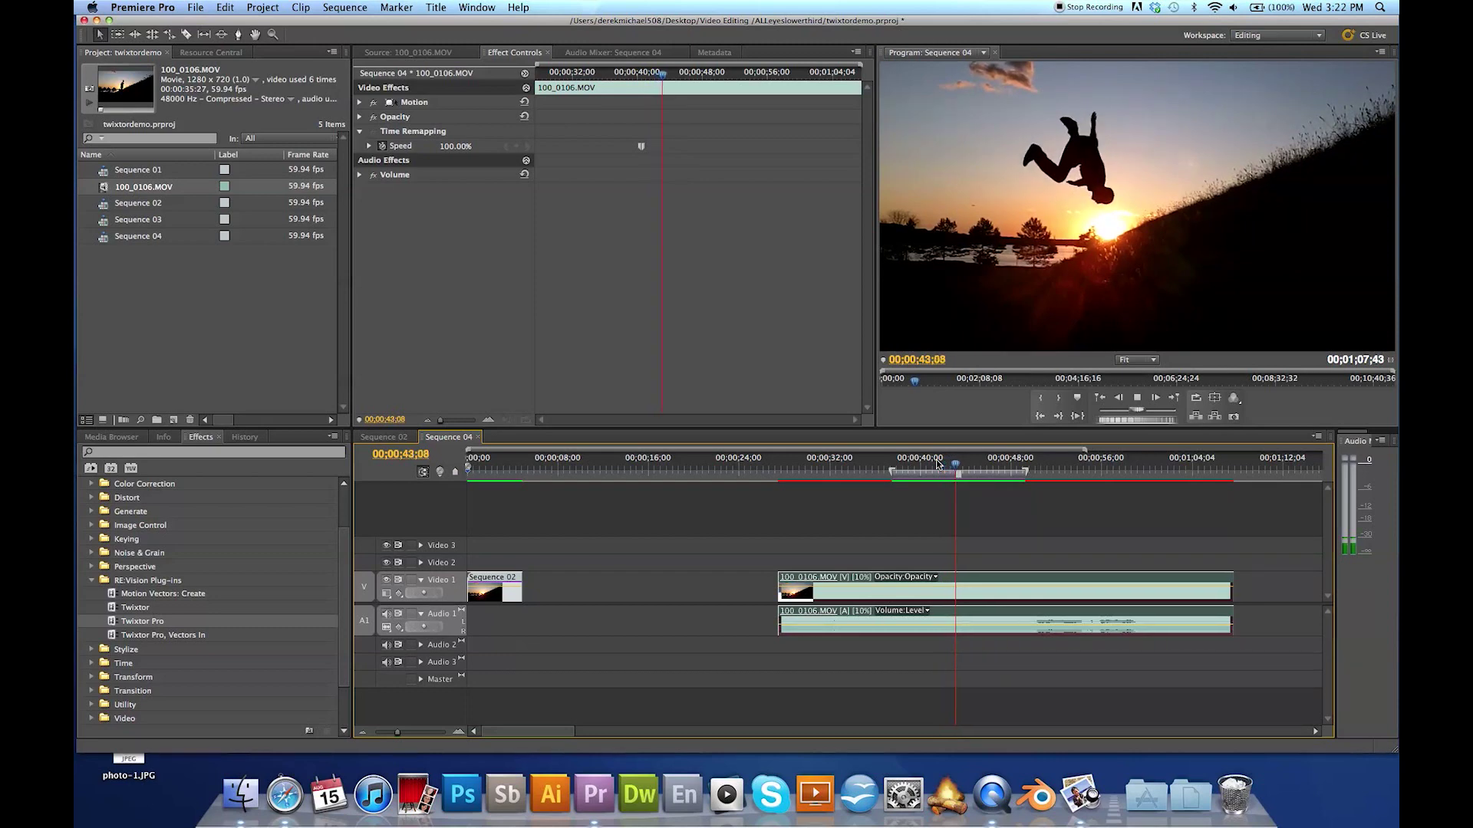
pyautogui.click(903, 463)
pyautogui.press('space')
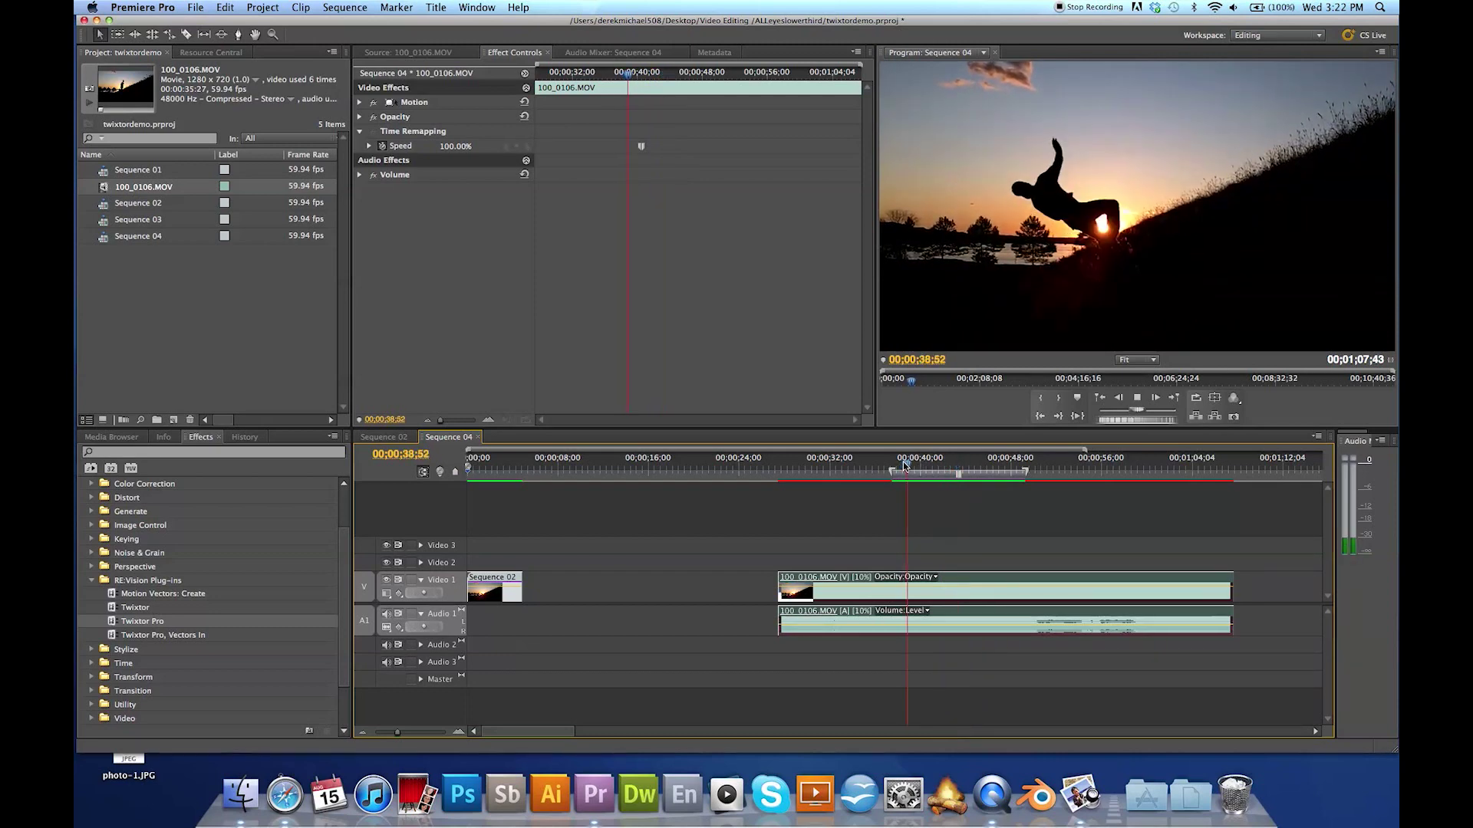